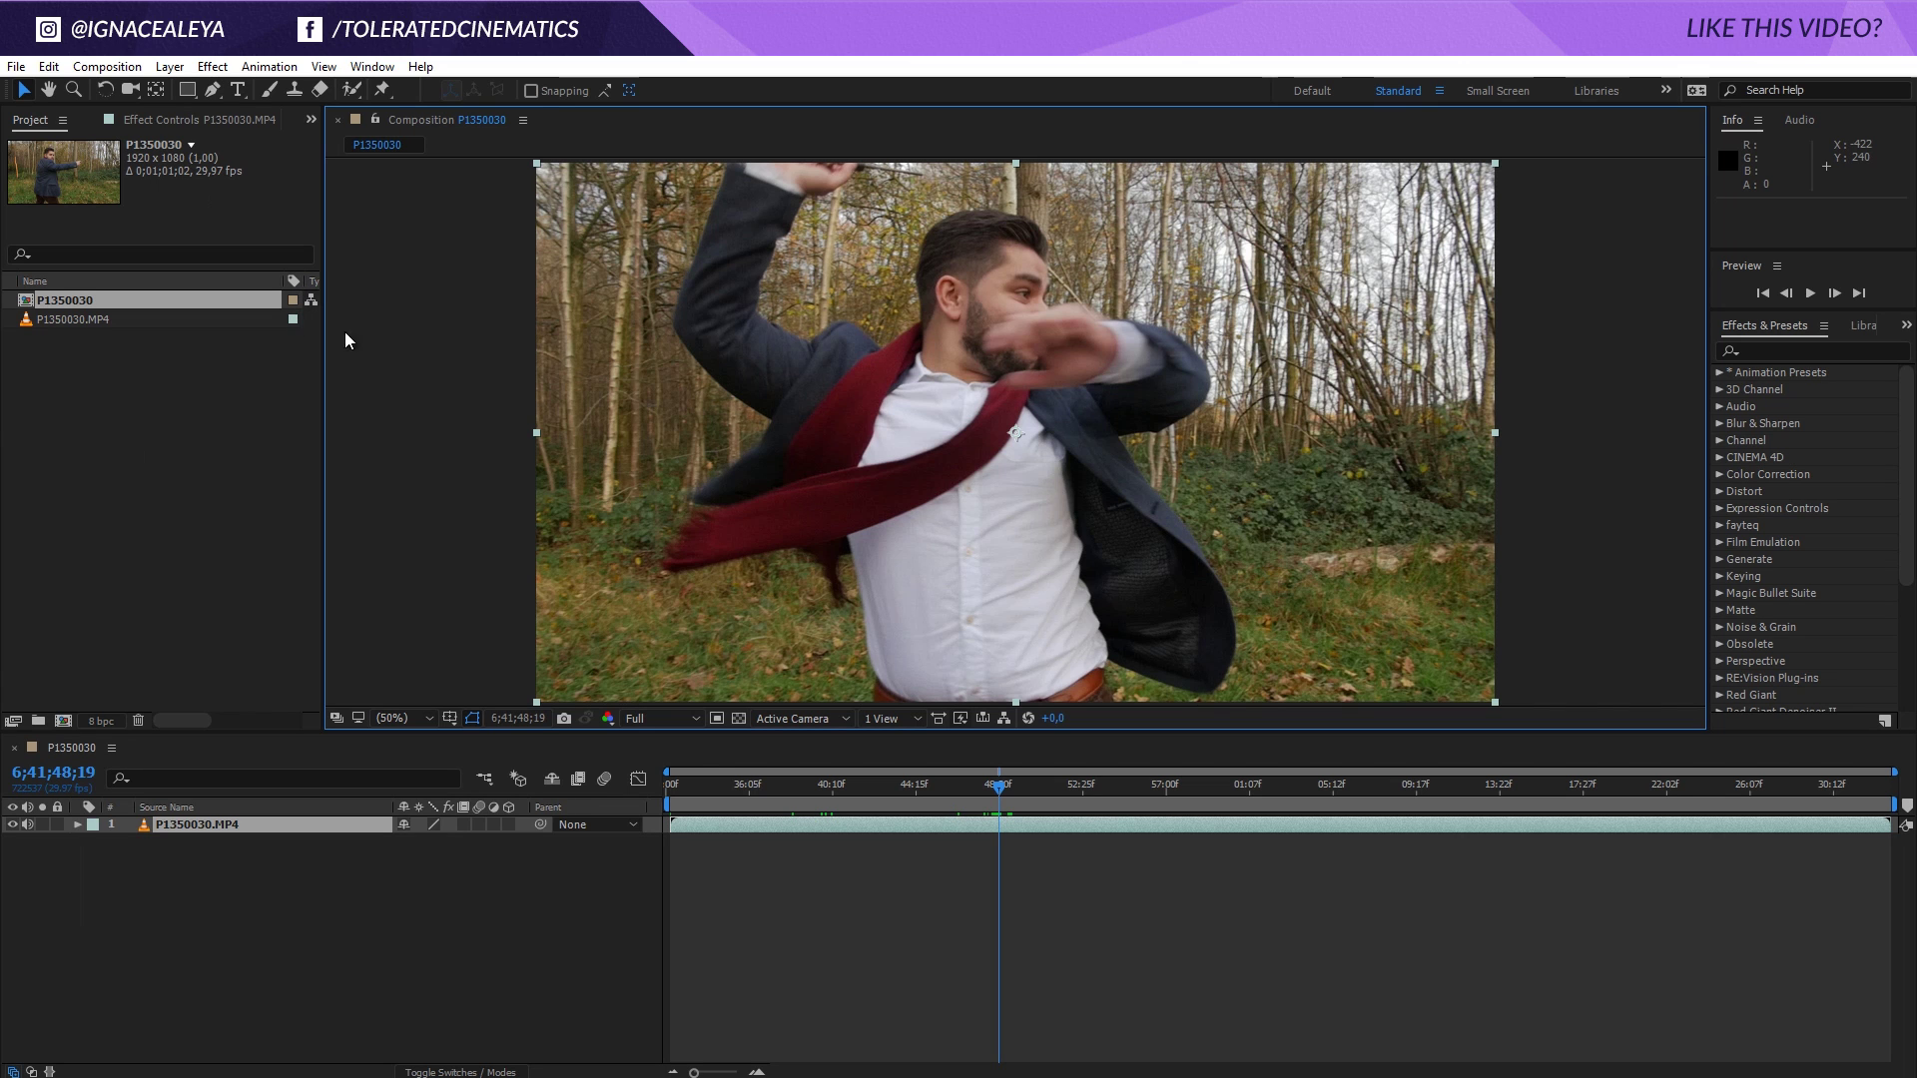
- Switch to the Color workspace and widen the Lumetri Scopes panel
click(372, 66)
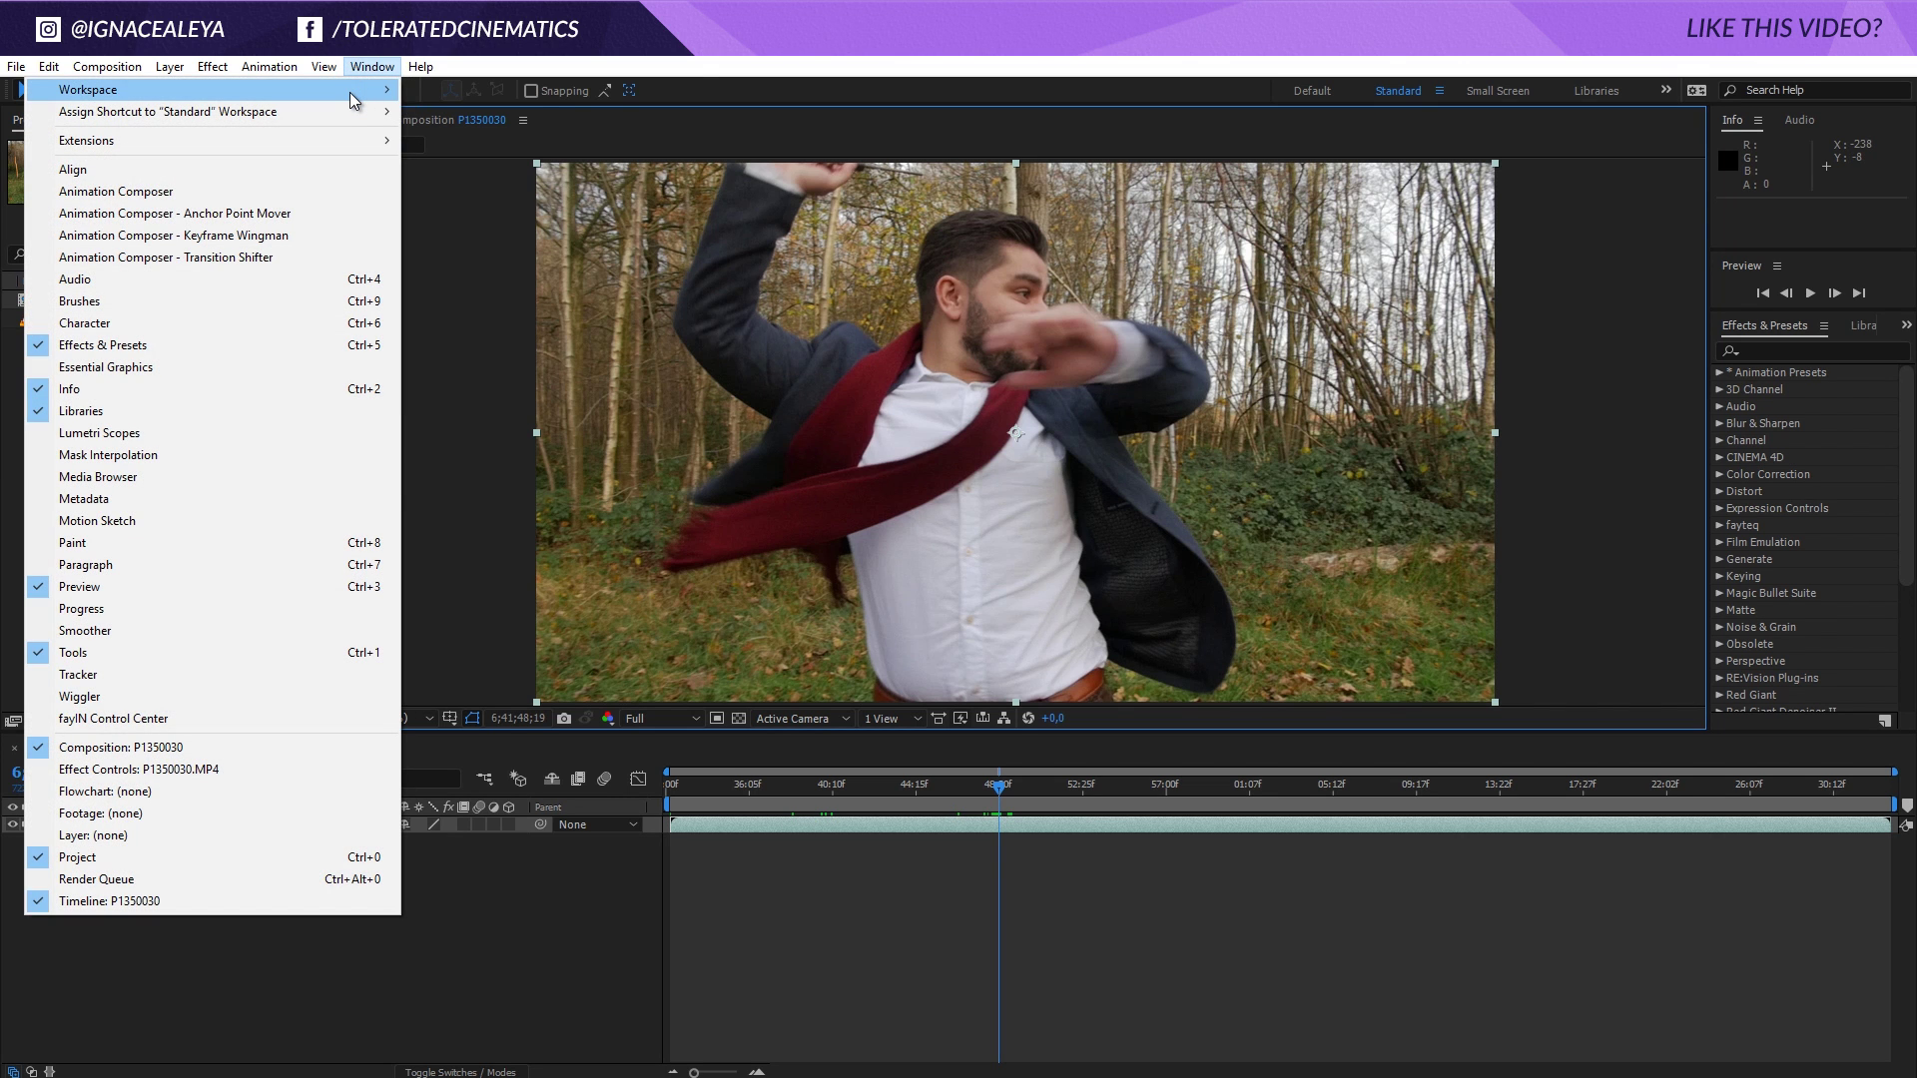
mouse_move(352, 94)
click(456, 134)
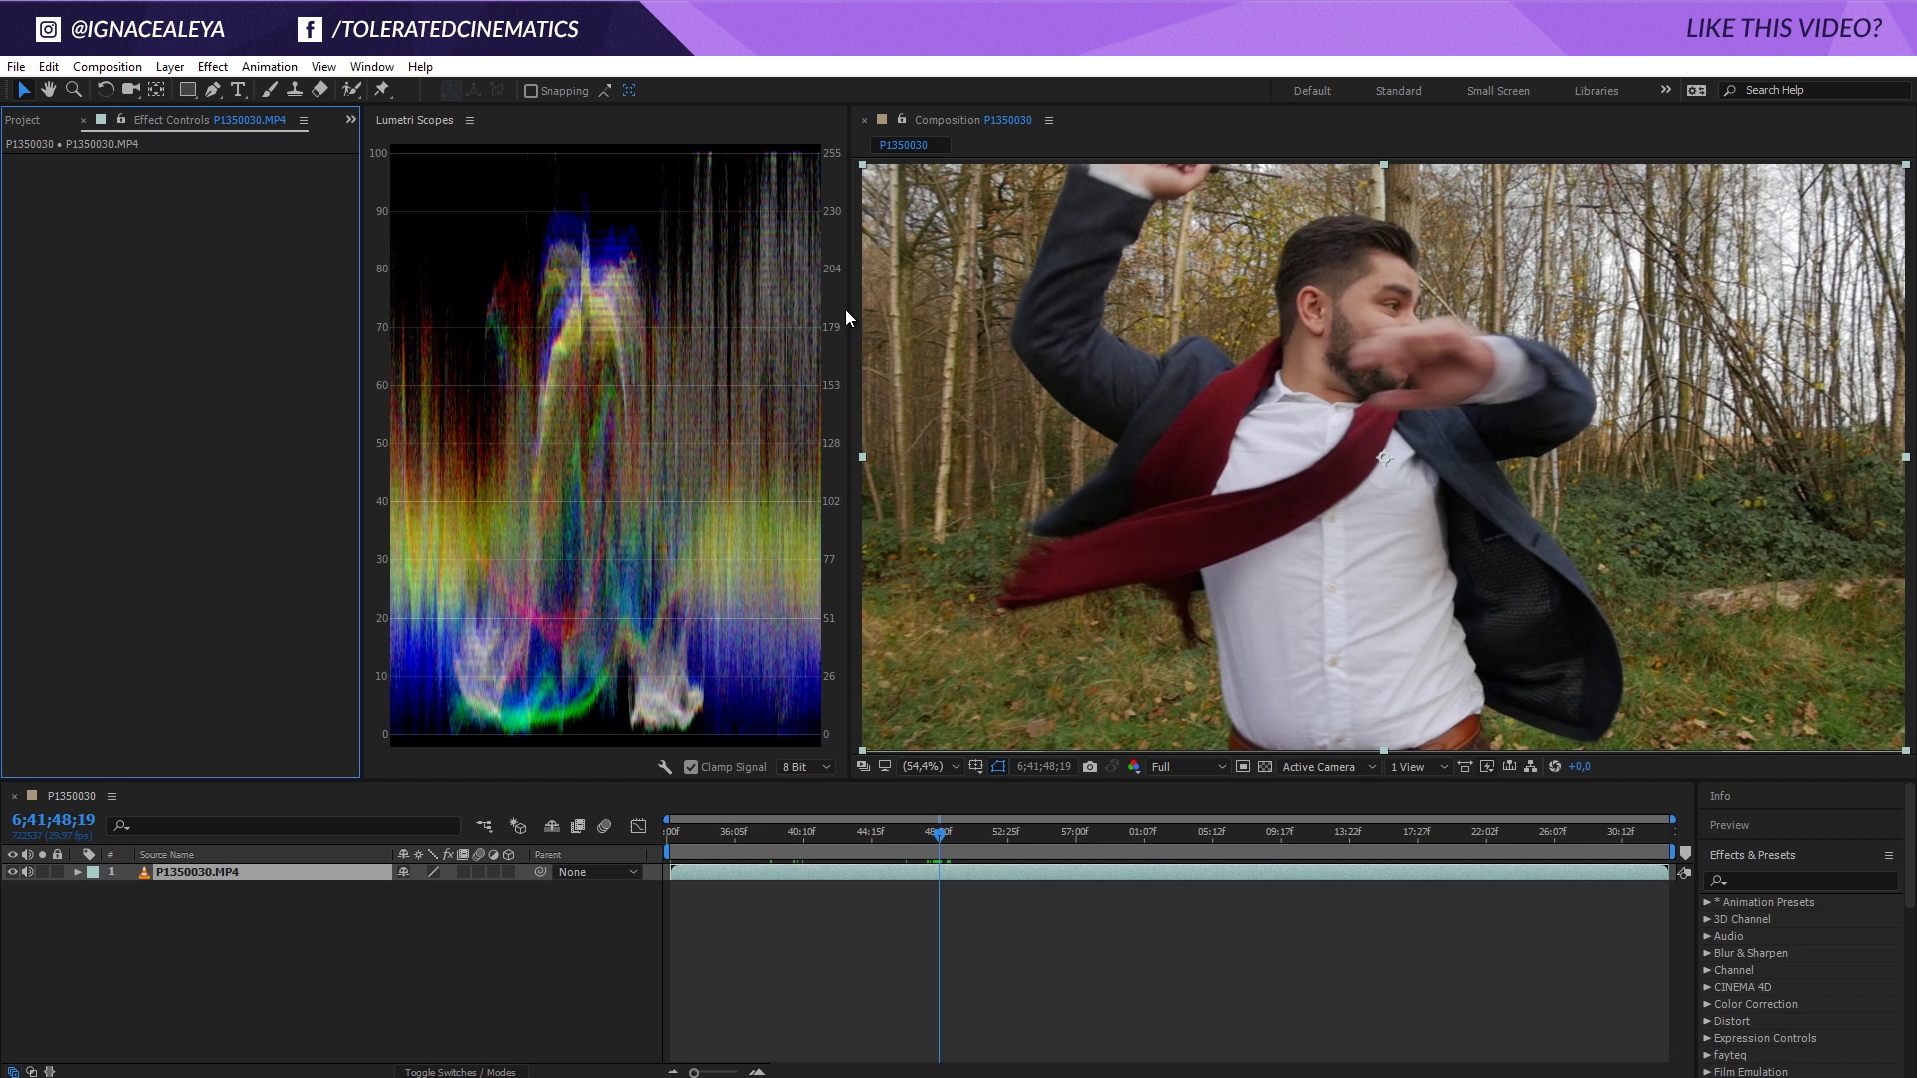
drag(853, 313, 917, 313)
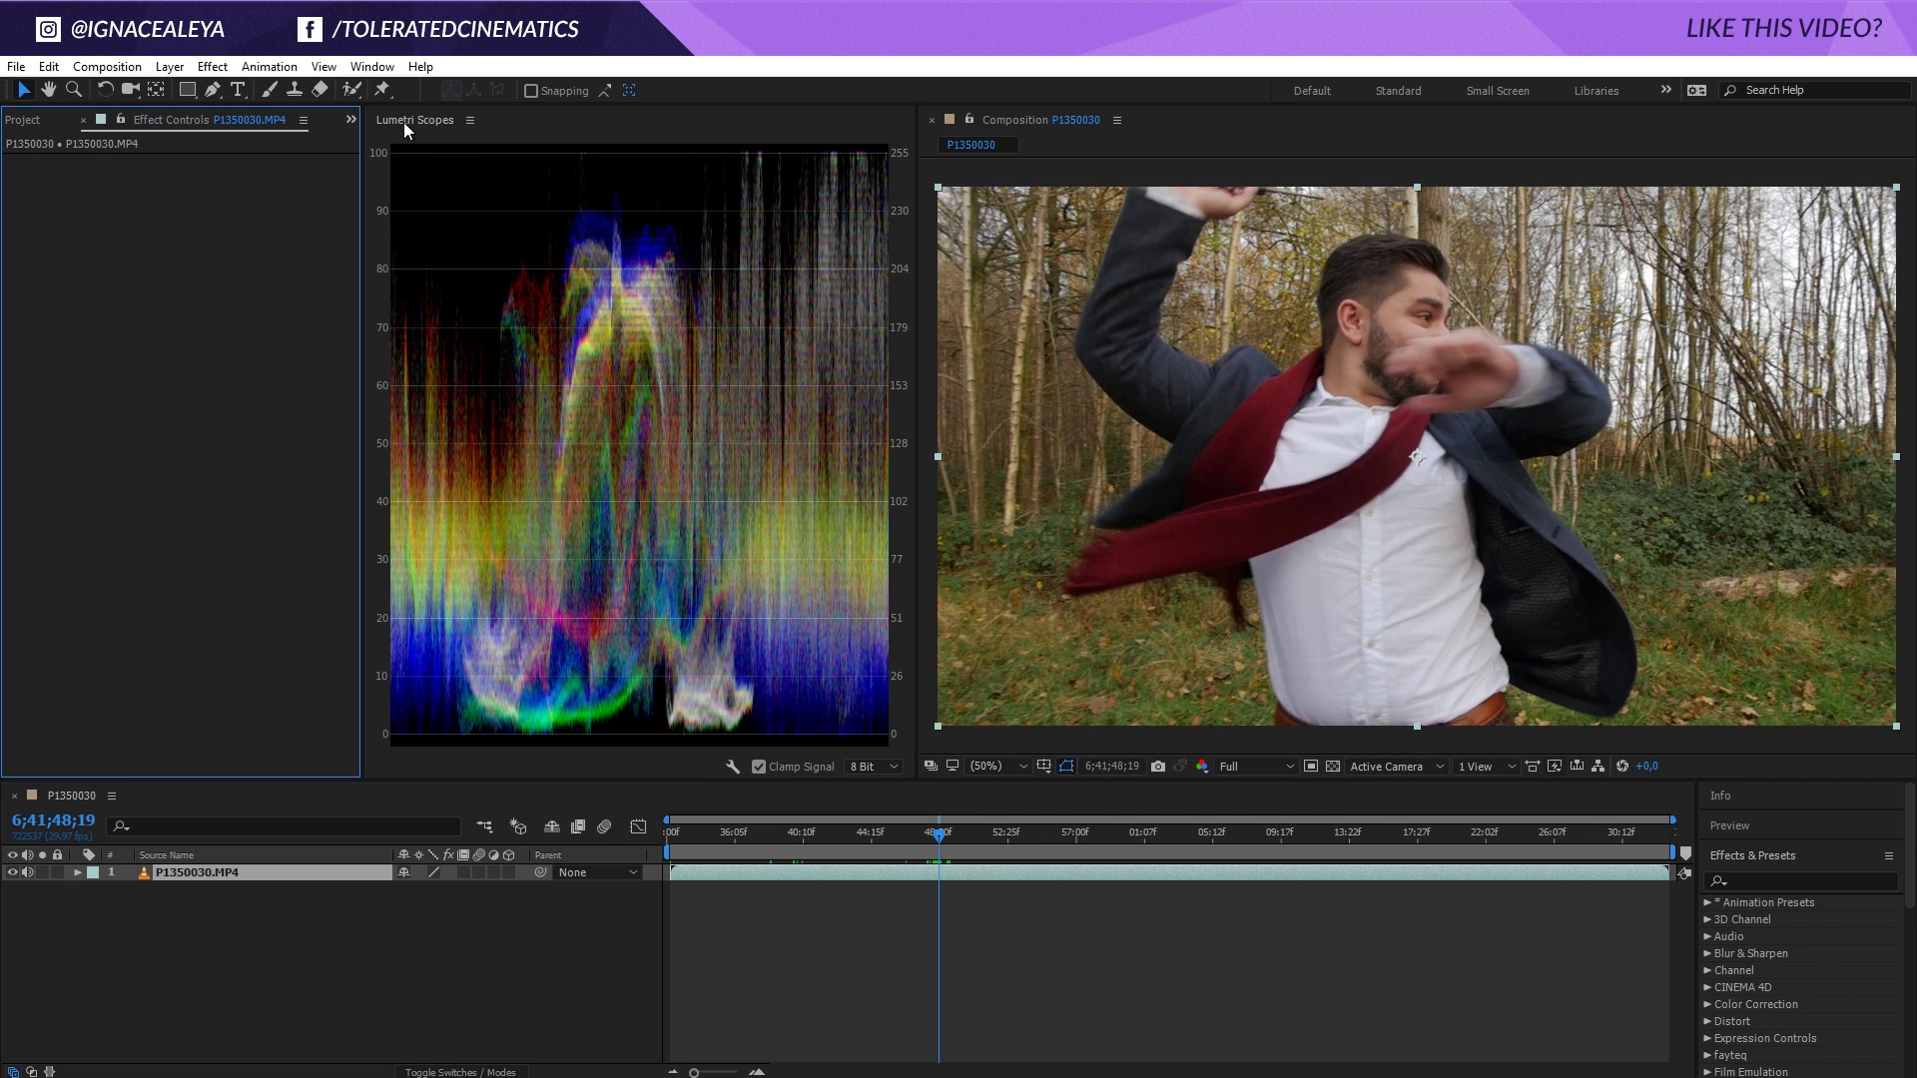
- Set the scopes to an RGB parade plus a YUV vectorscope, removing the waveform
right_click(517, 256)
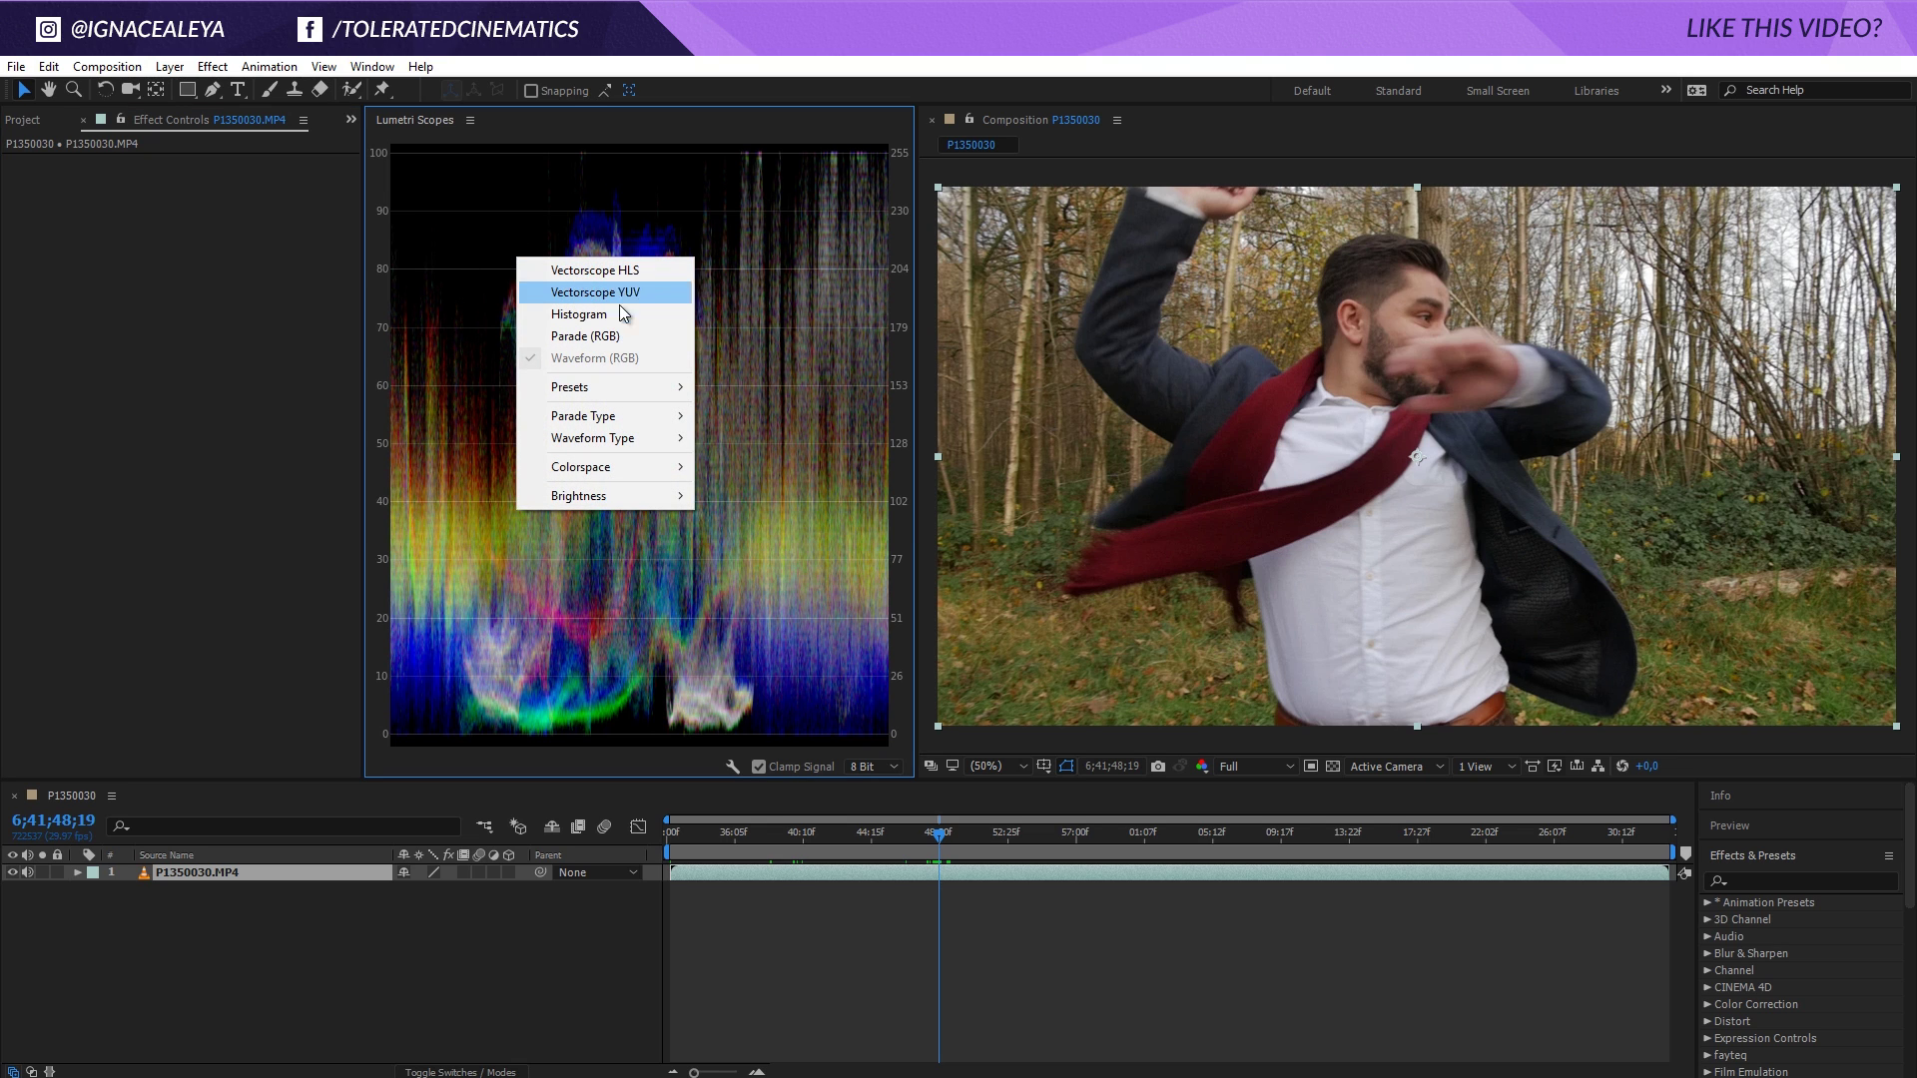
mouse_move(566, 392)
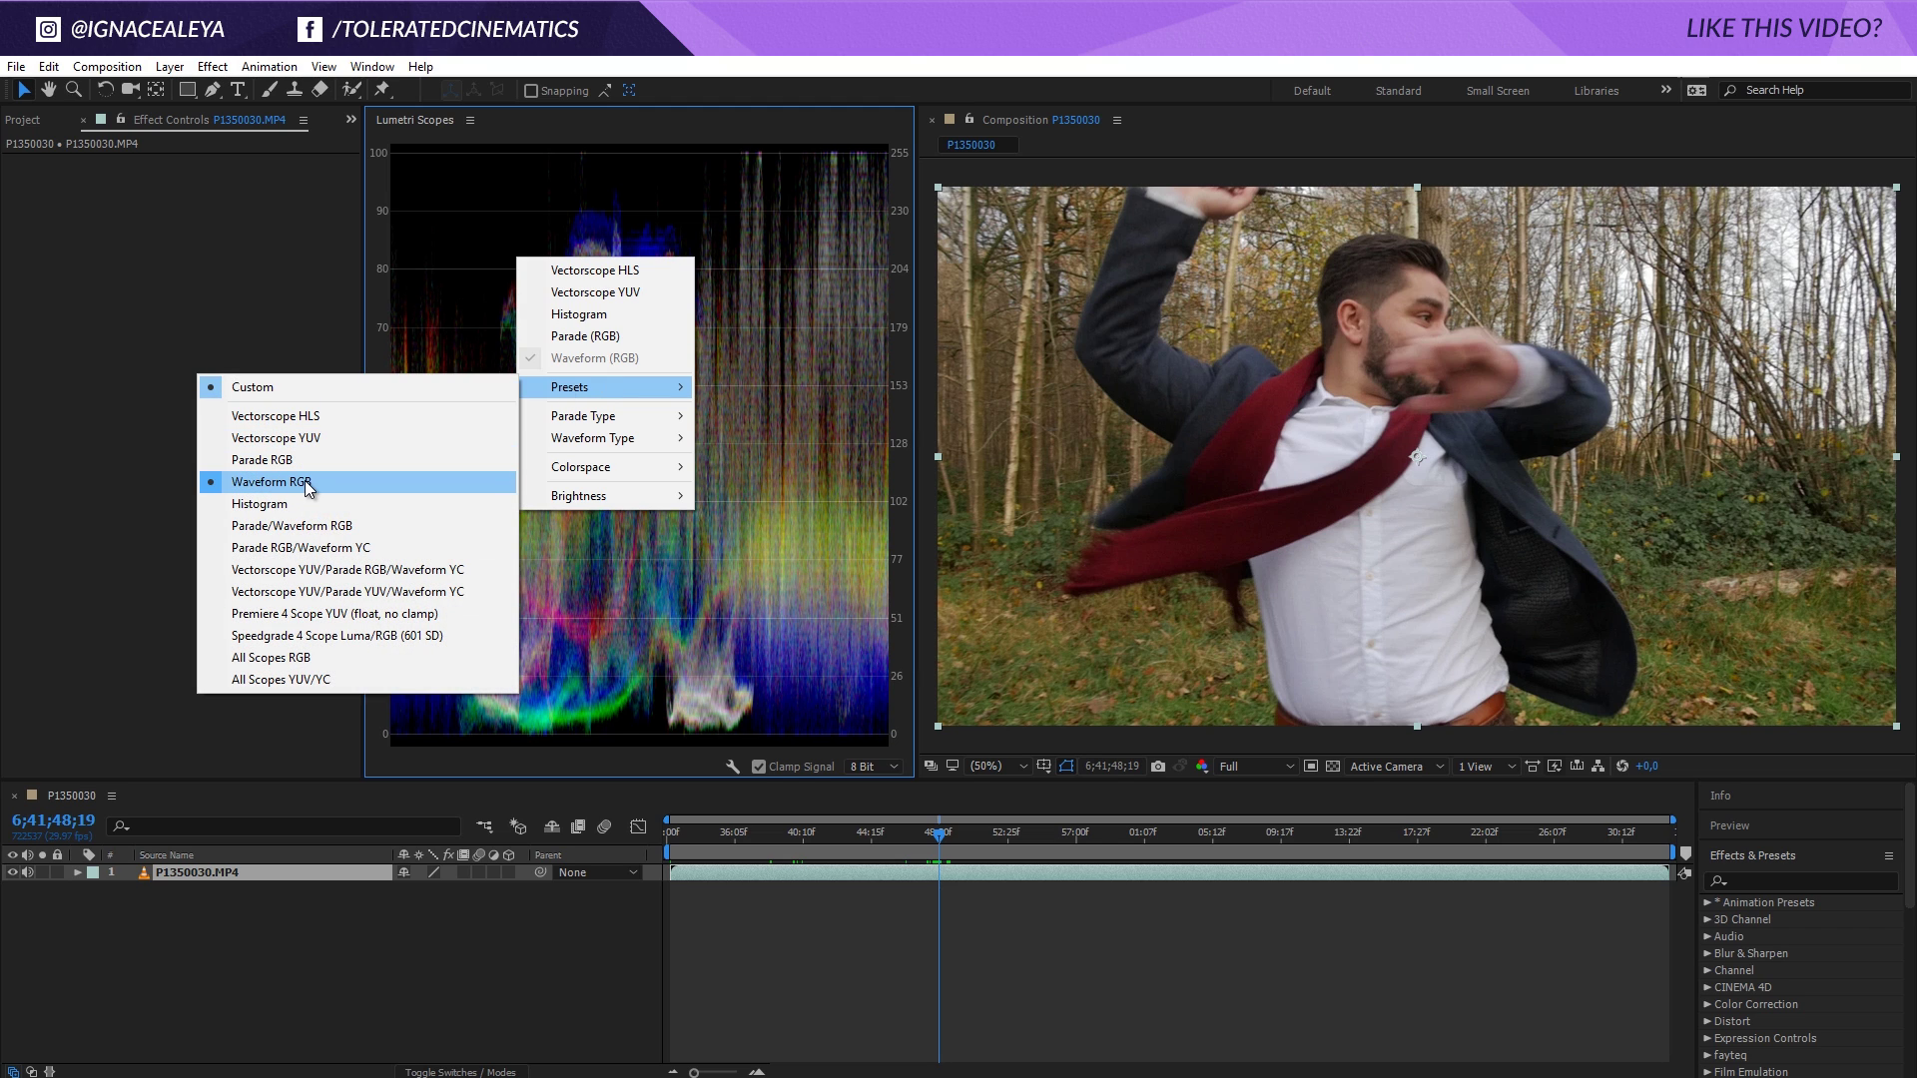
click(617, 338)
right_click(508, 327)
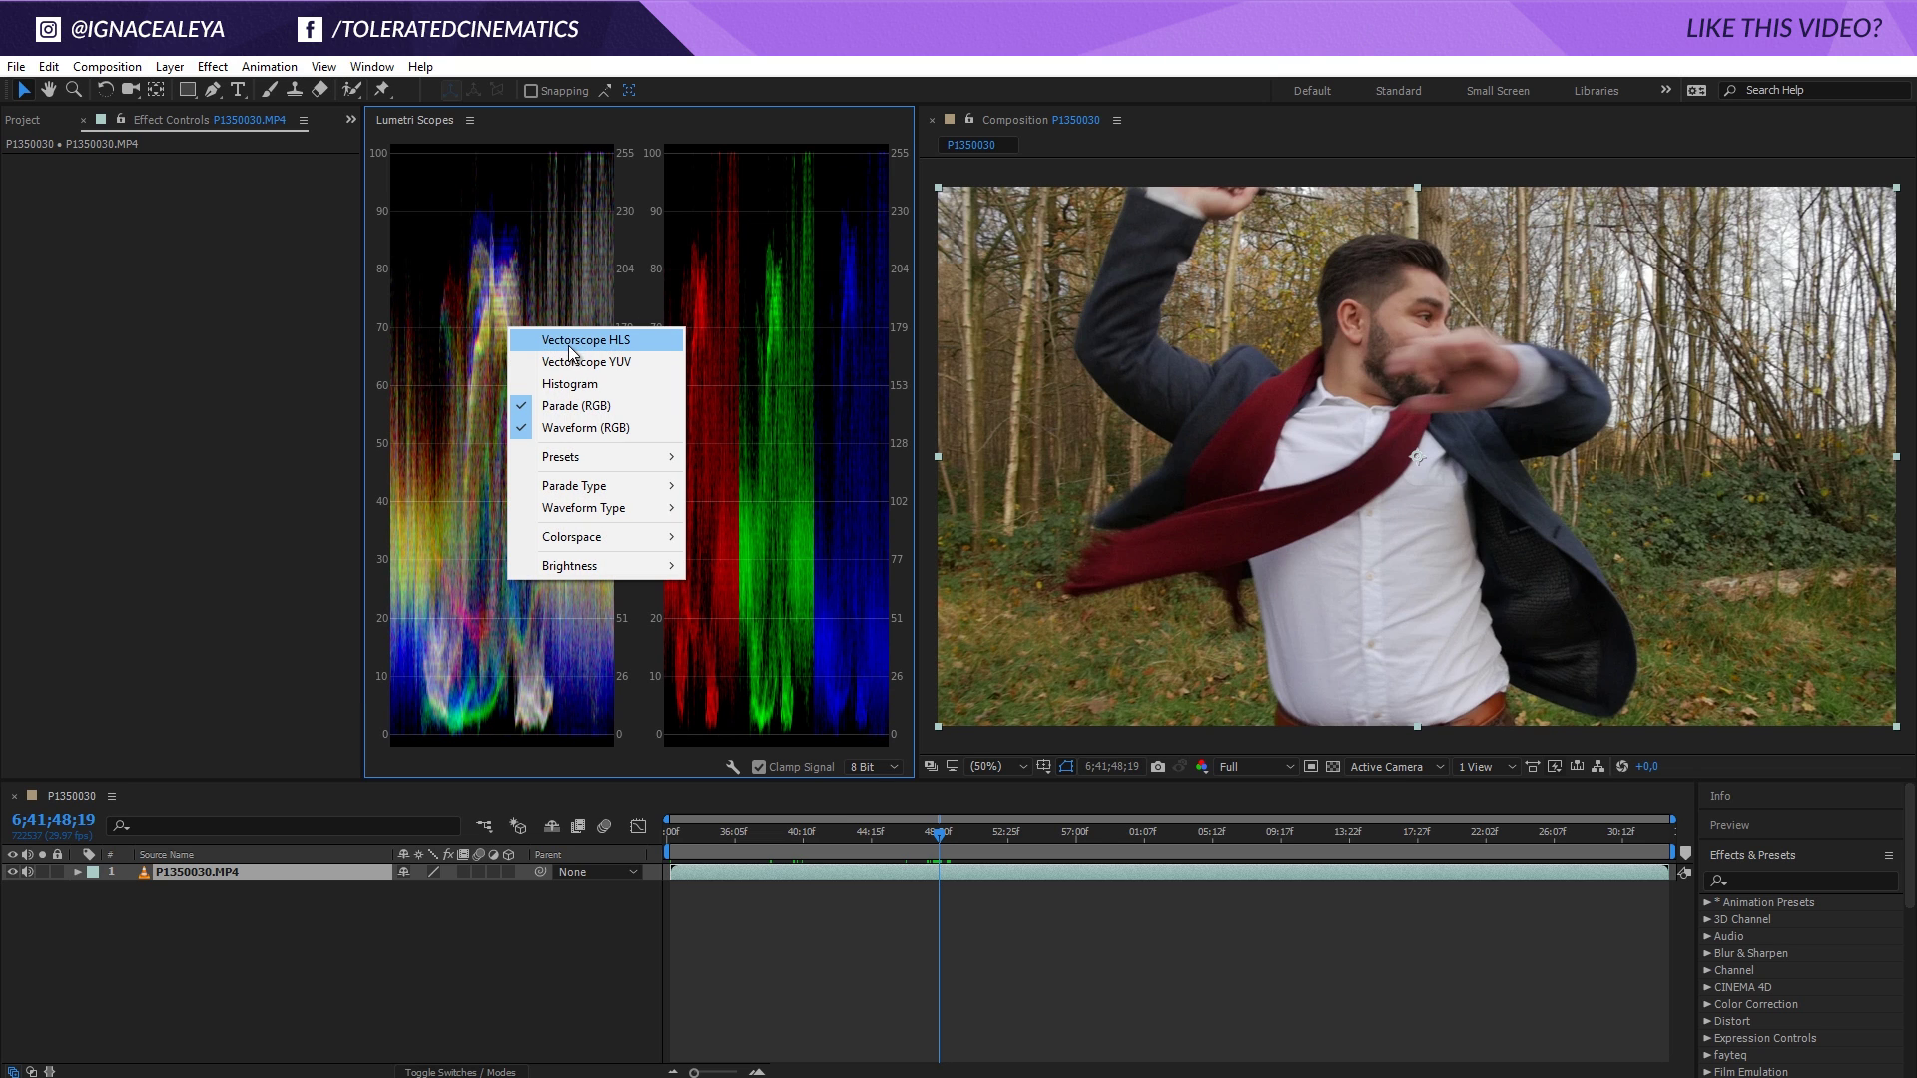
click(584, 427)
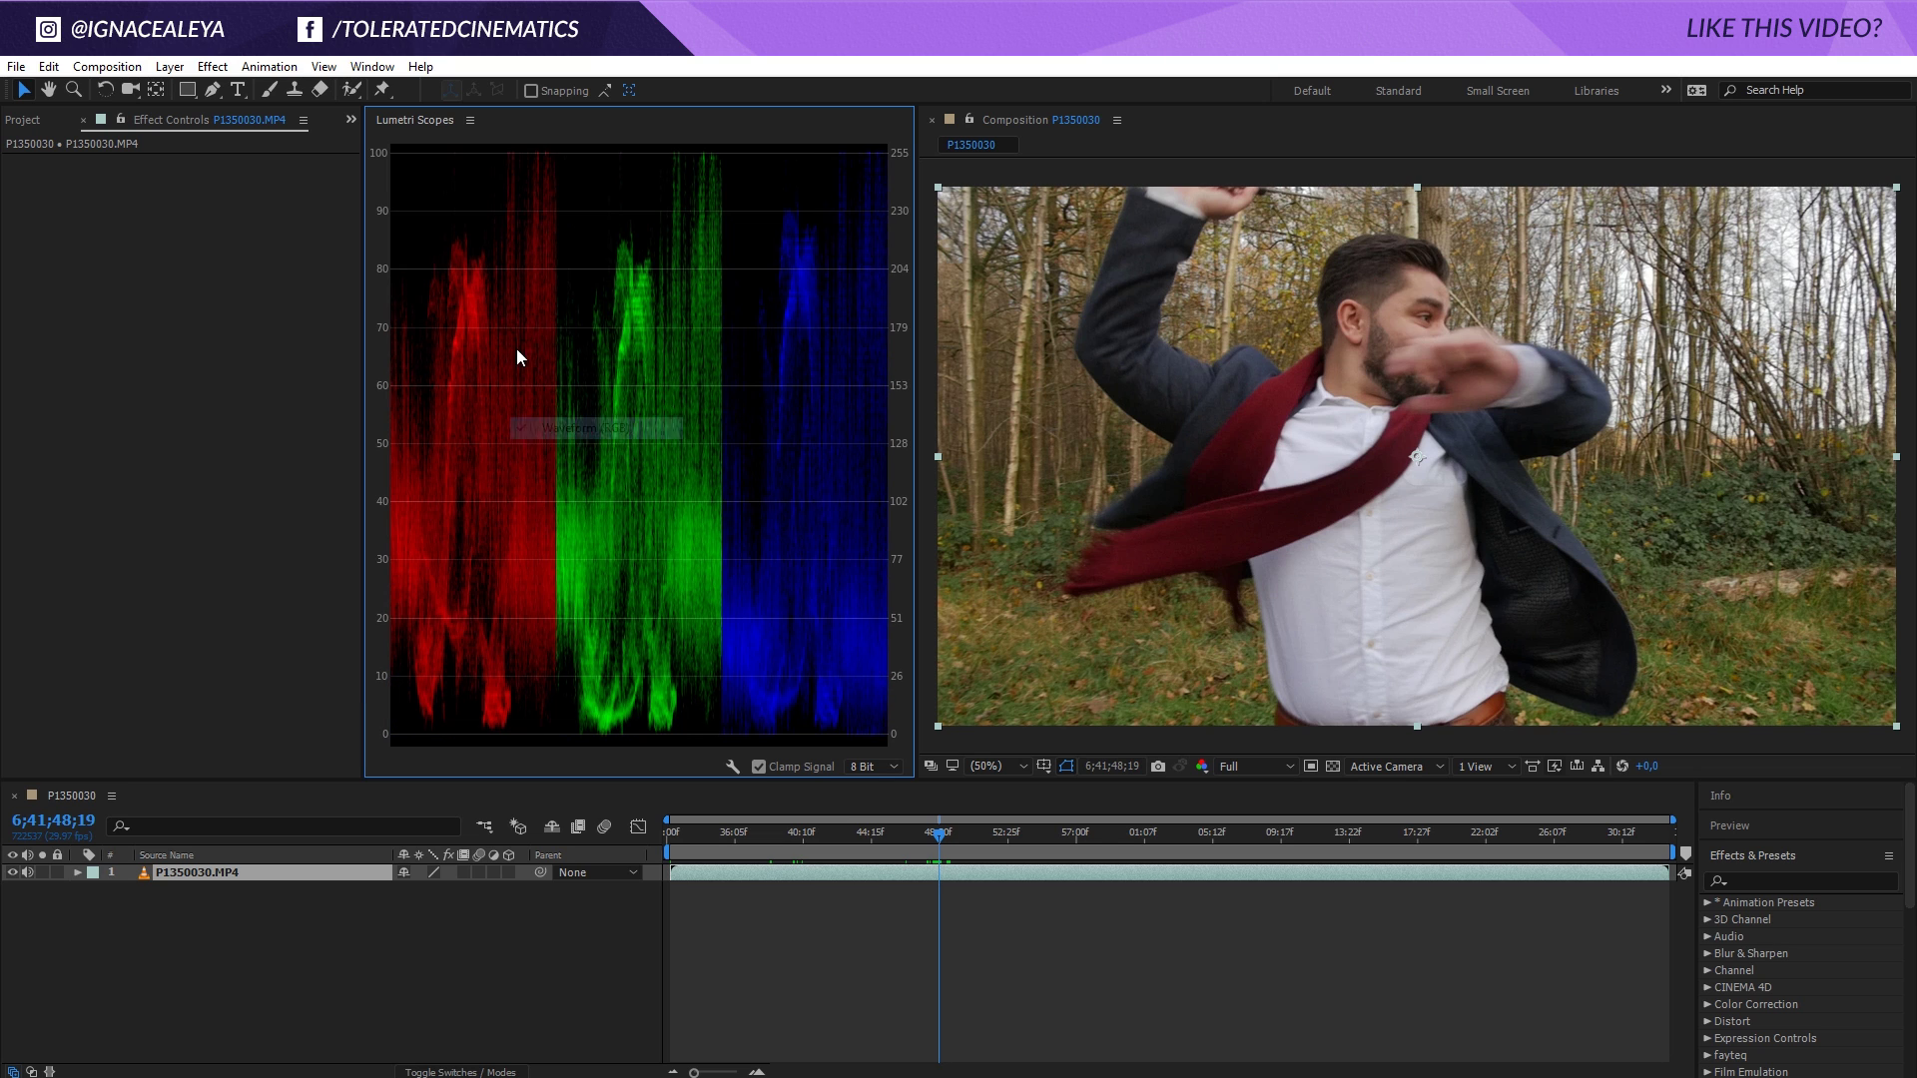
right_click(555, 318)
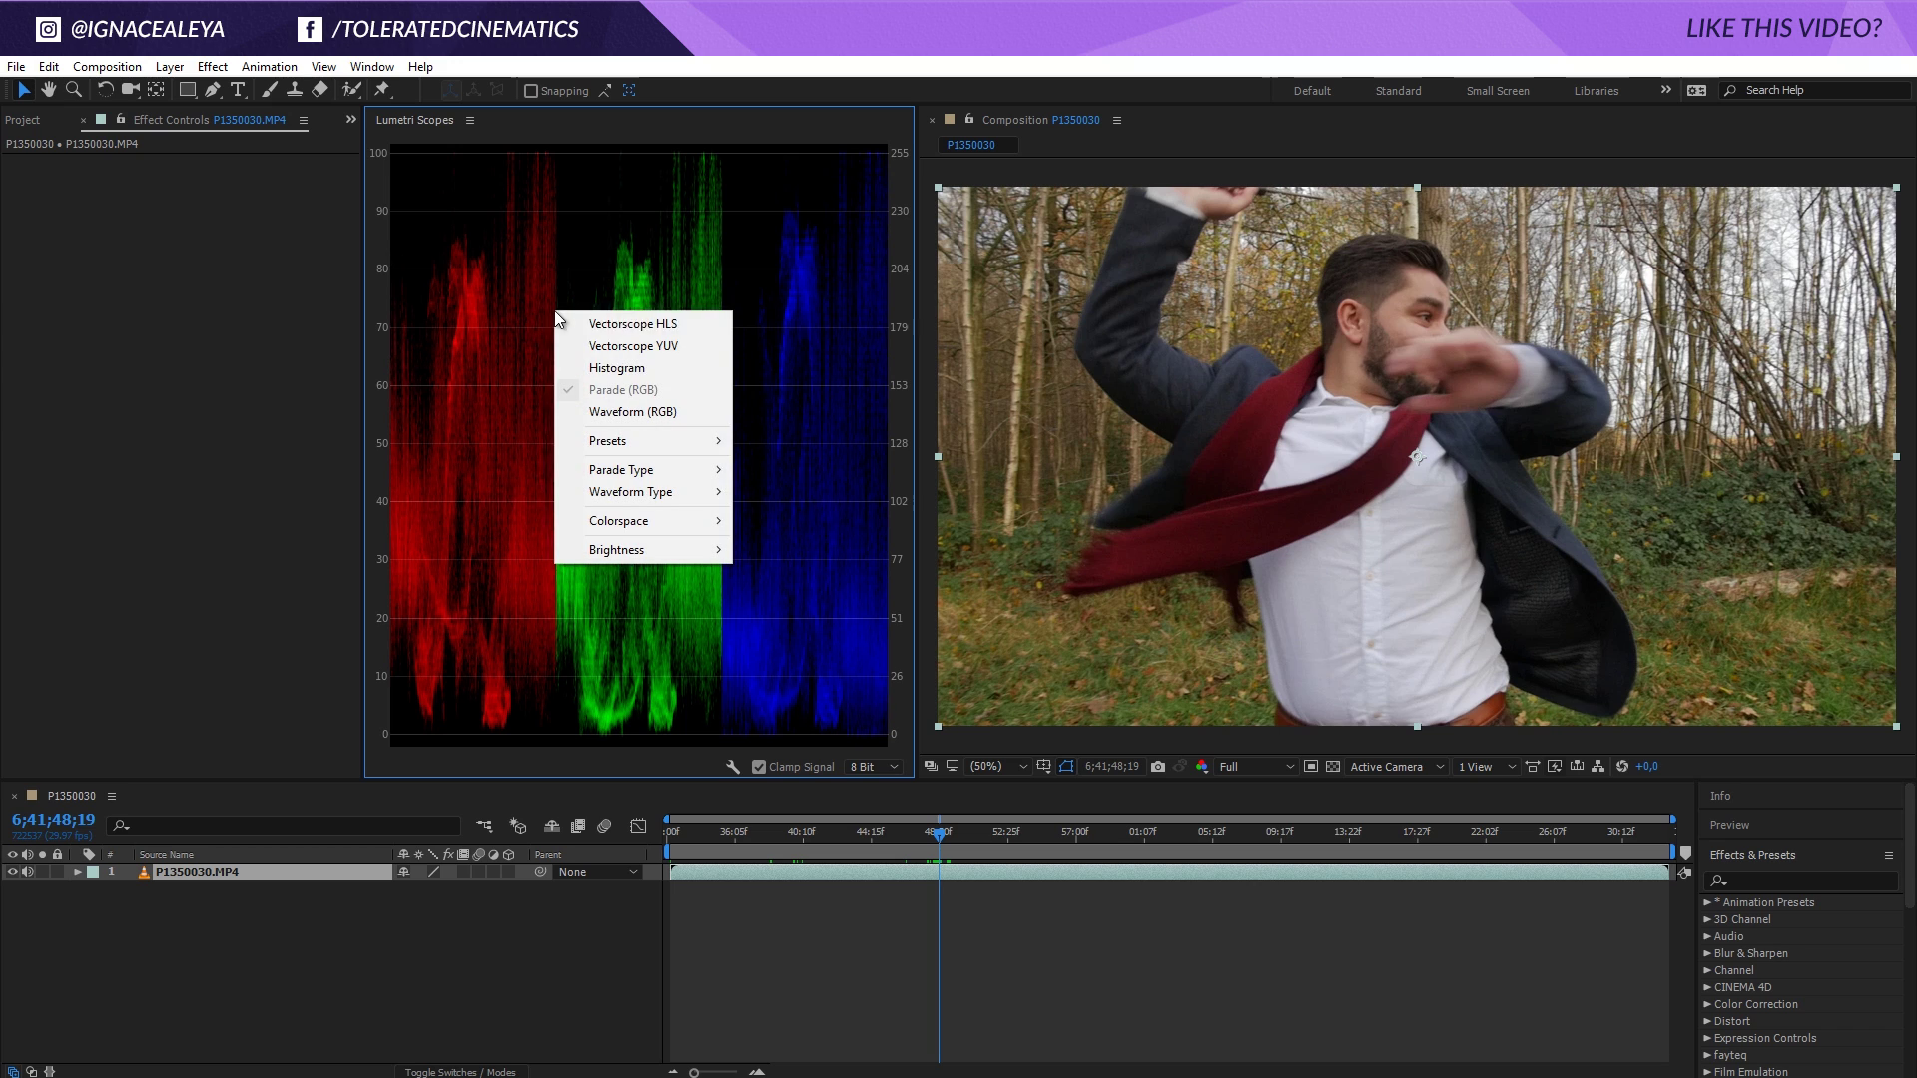
click(661, 351)
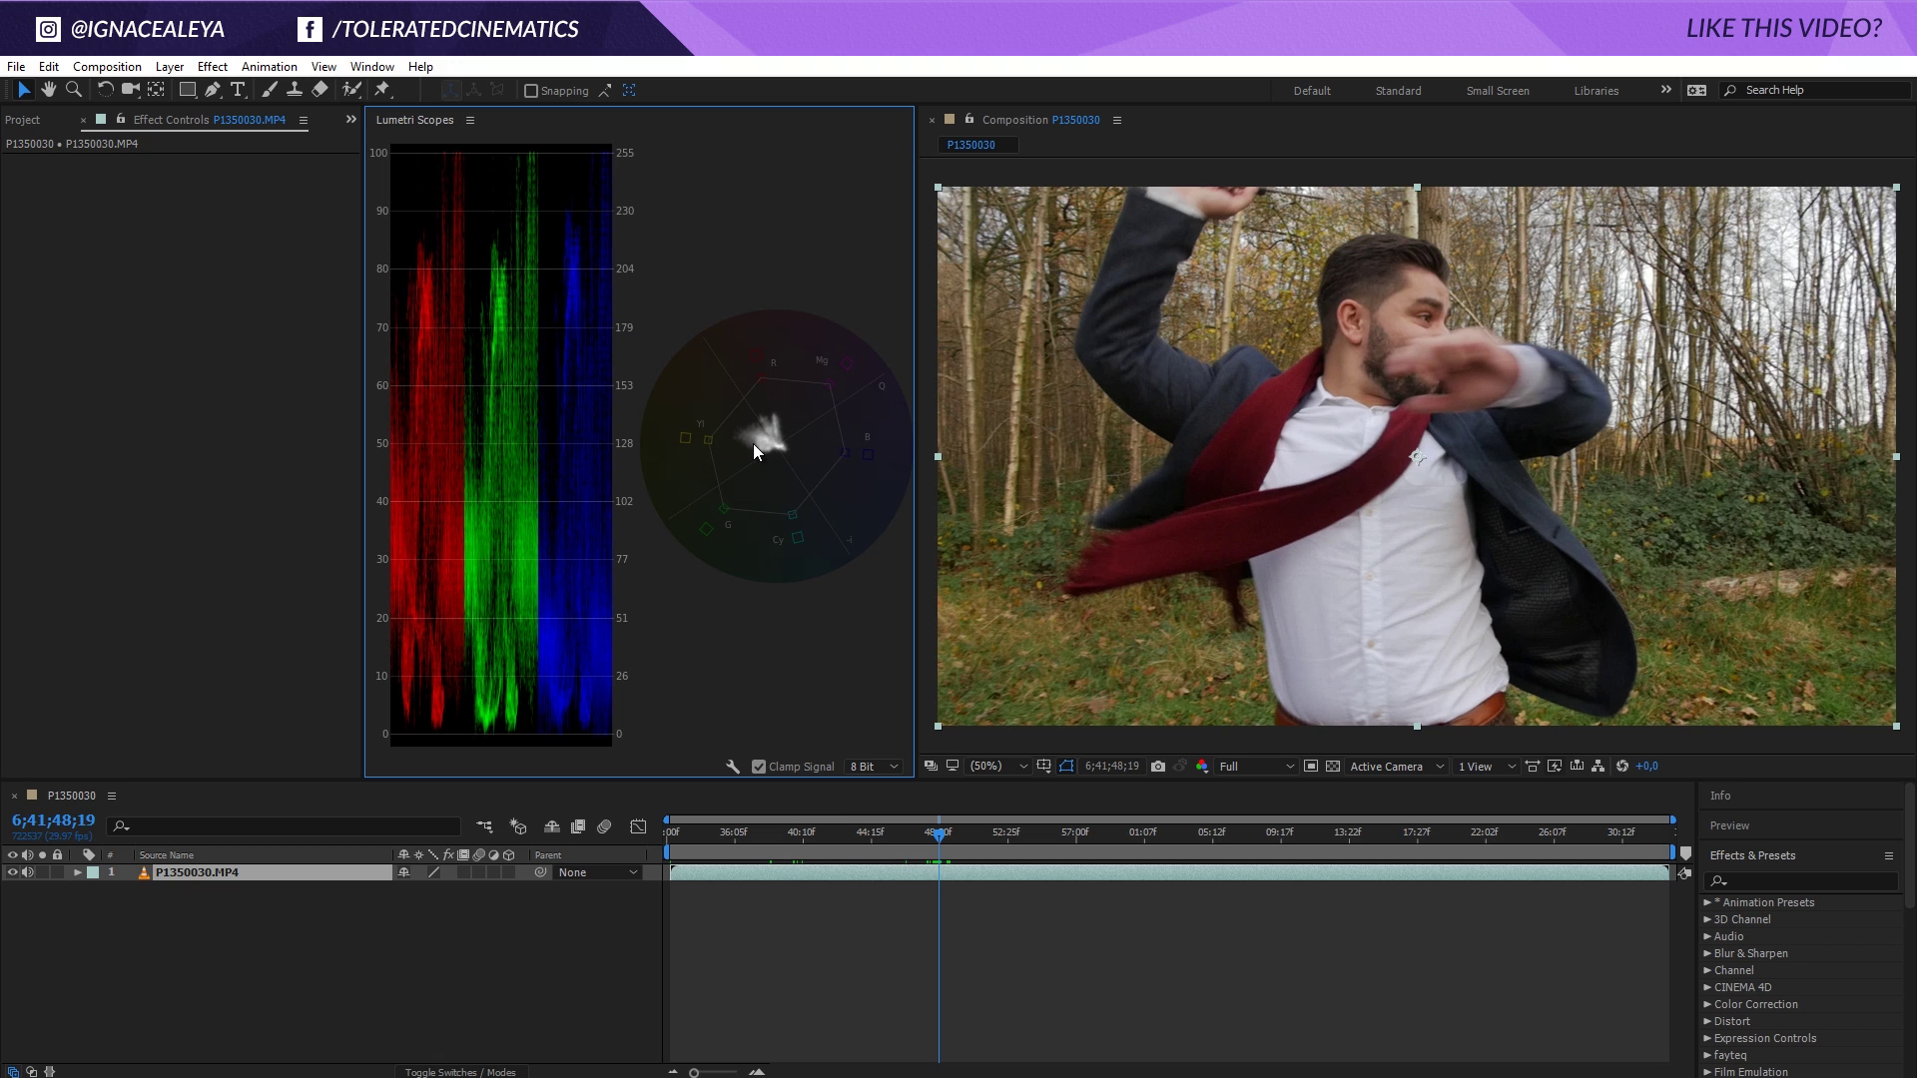
- Raise the project colour depth to 32 bpc and set the Lumetri Scopes bit depth to float
click(24, 120)
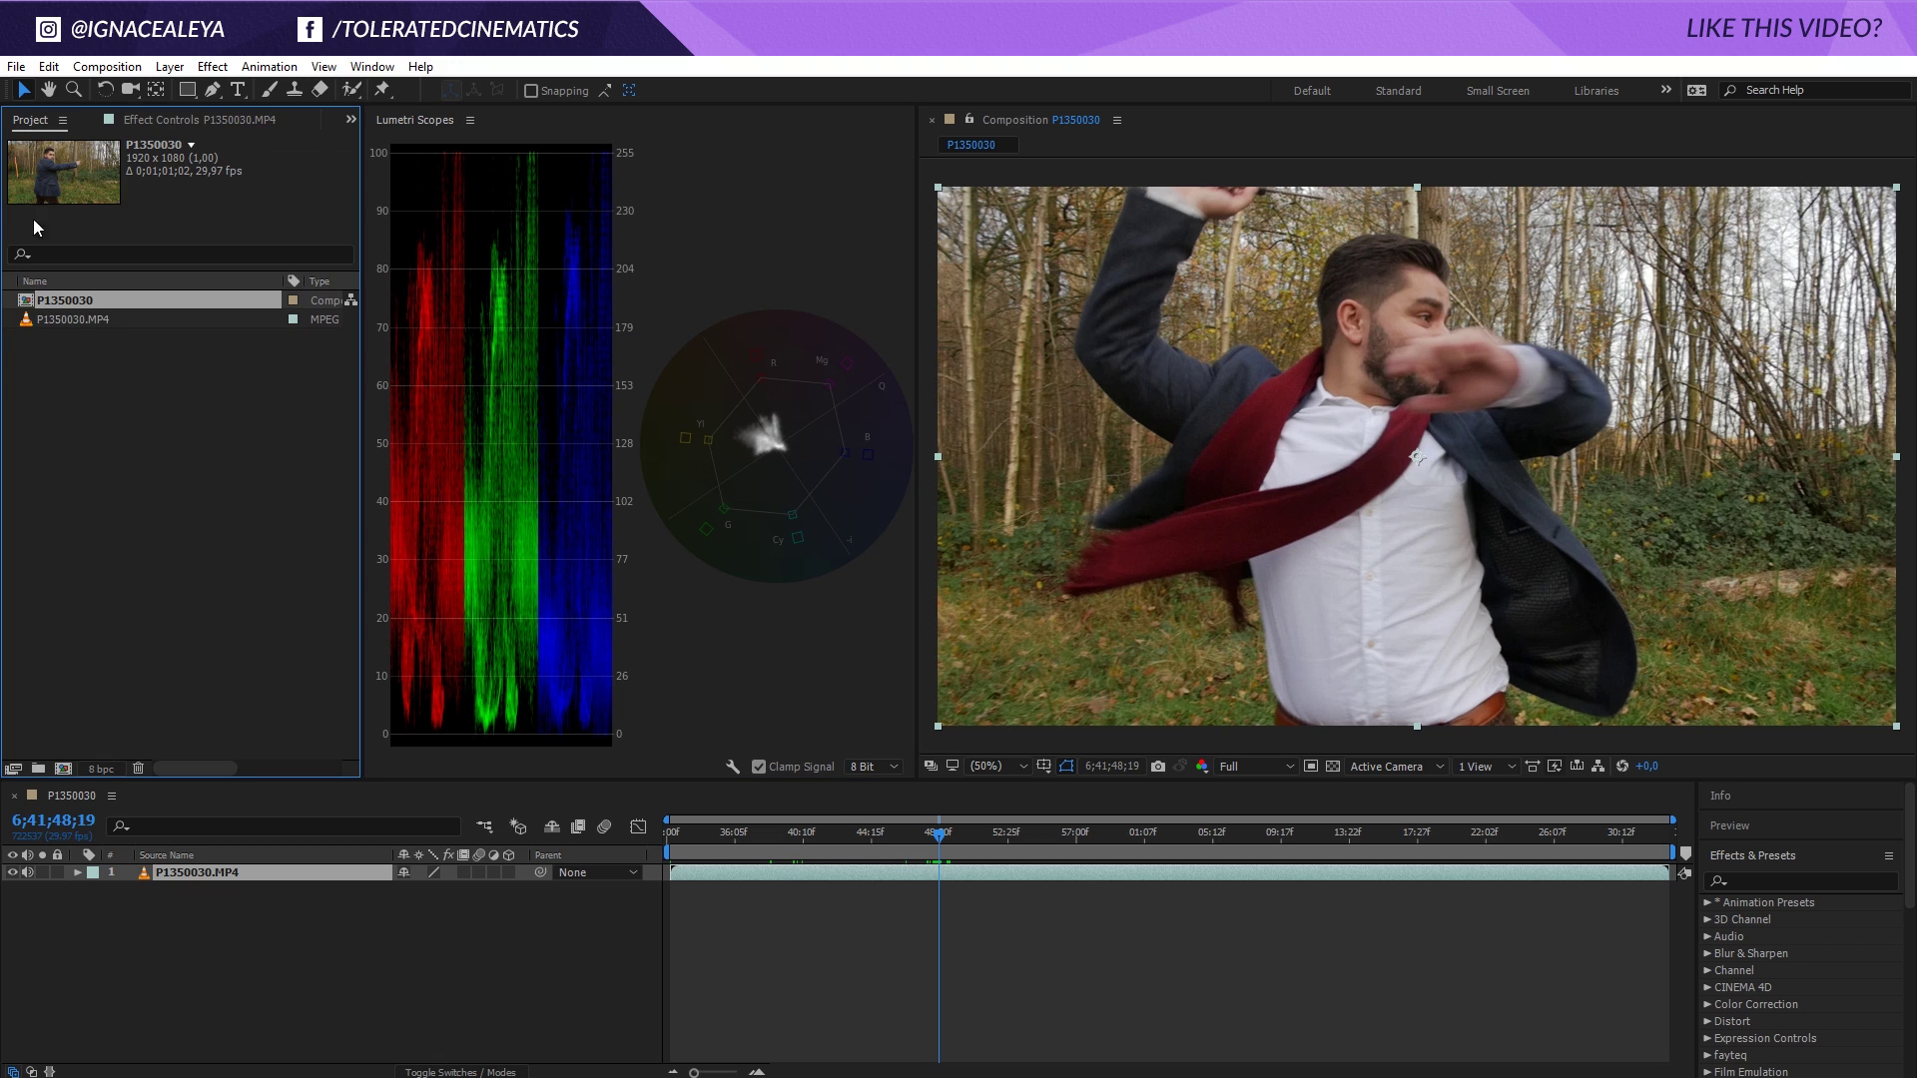
alt+click(103, 769)
alt+click(105, 769)
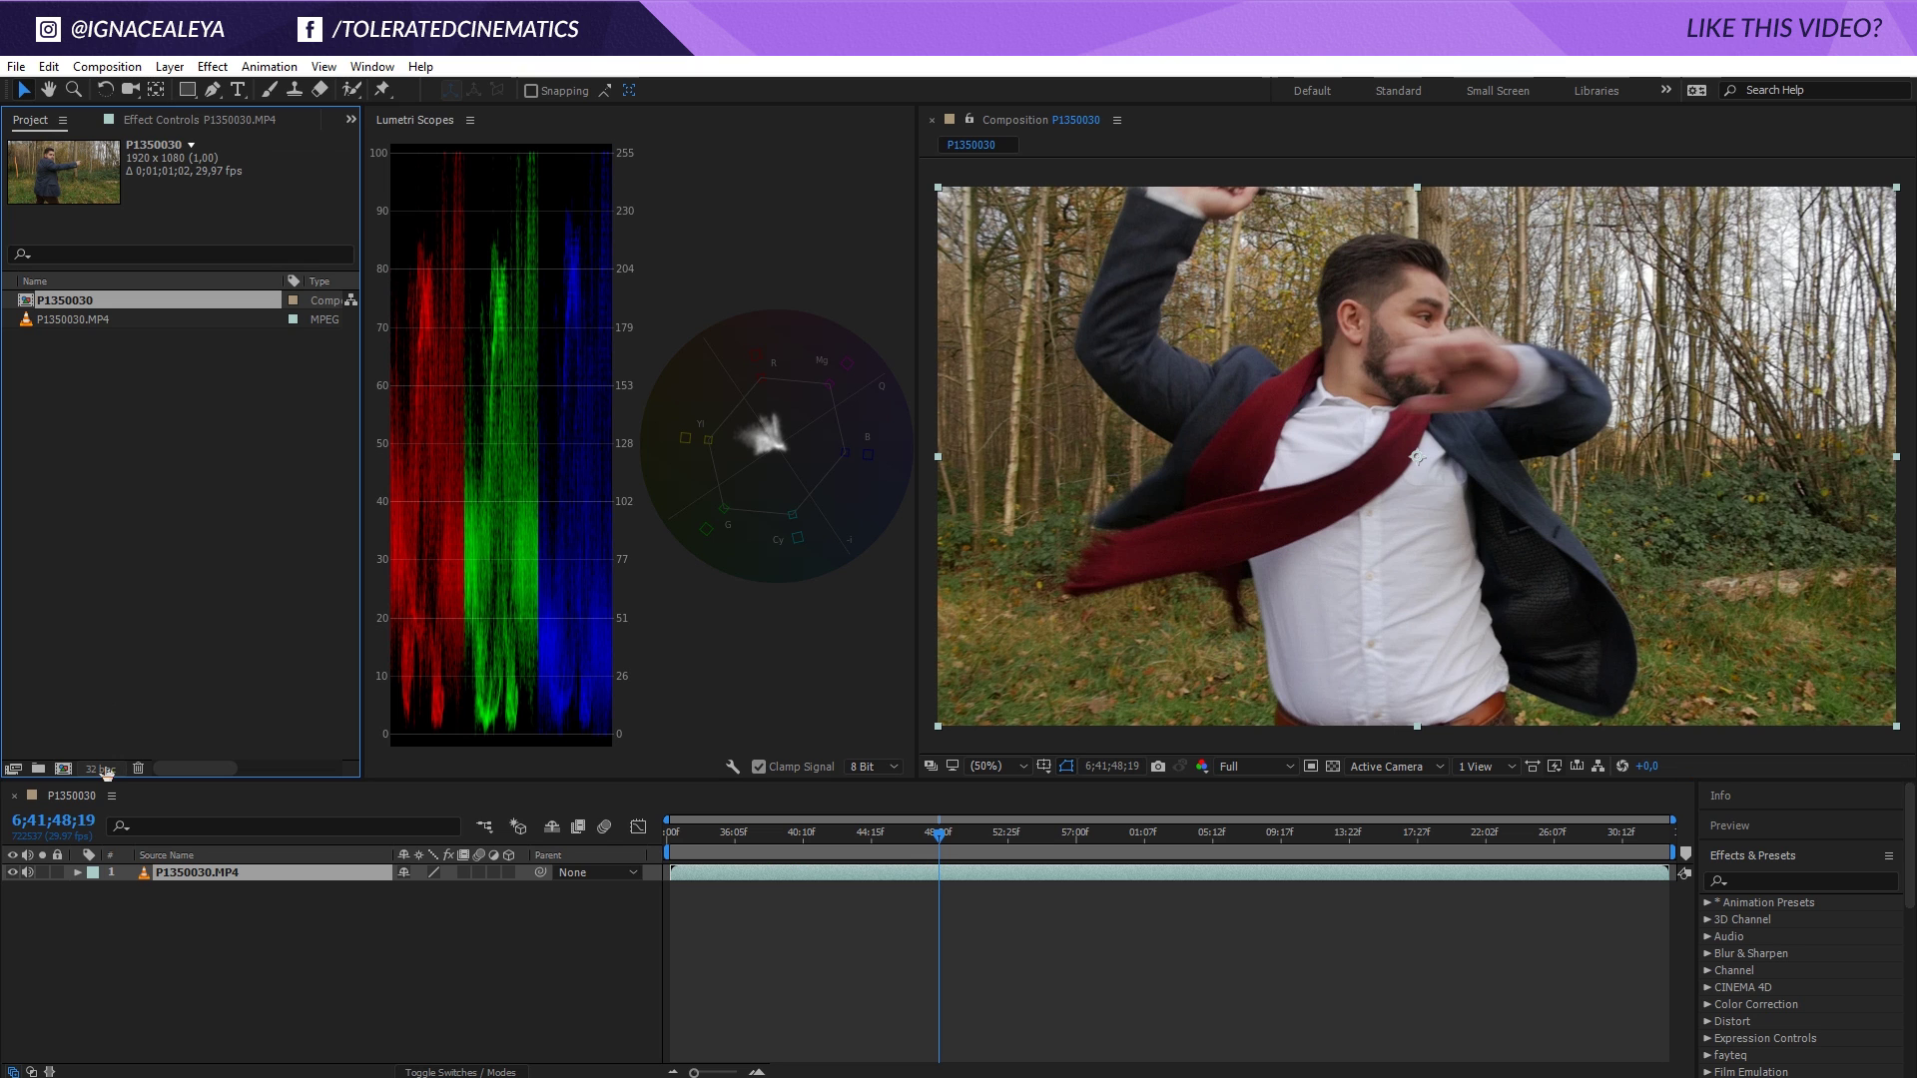
click(103, 769)
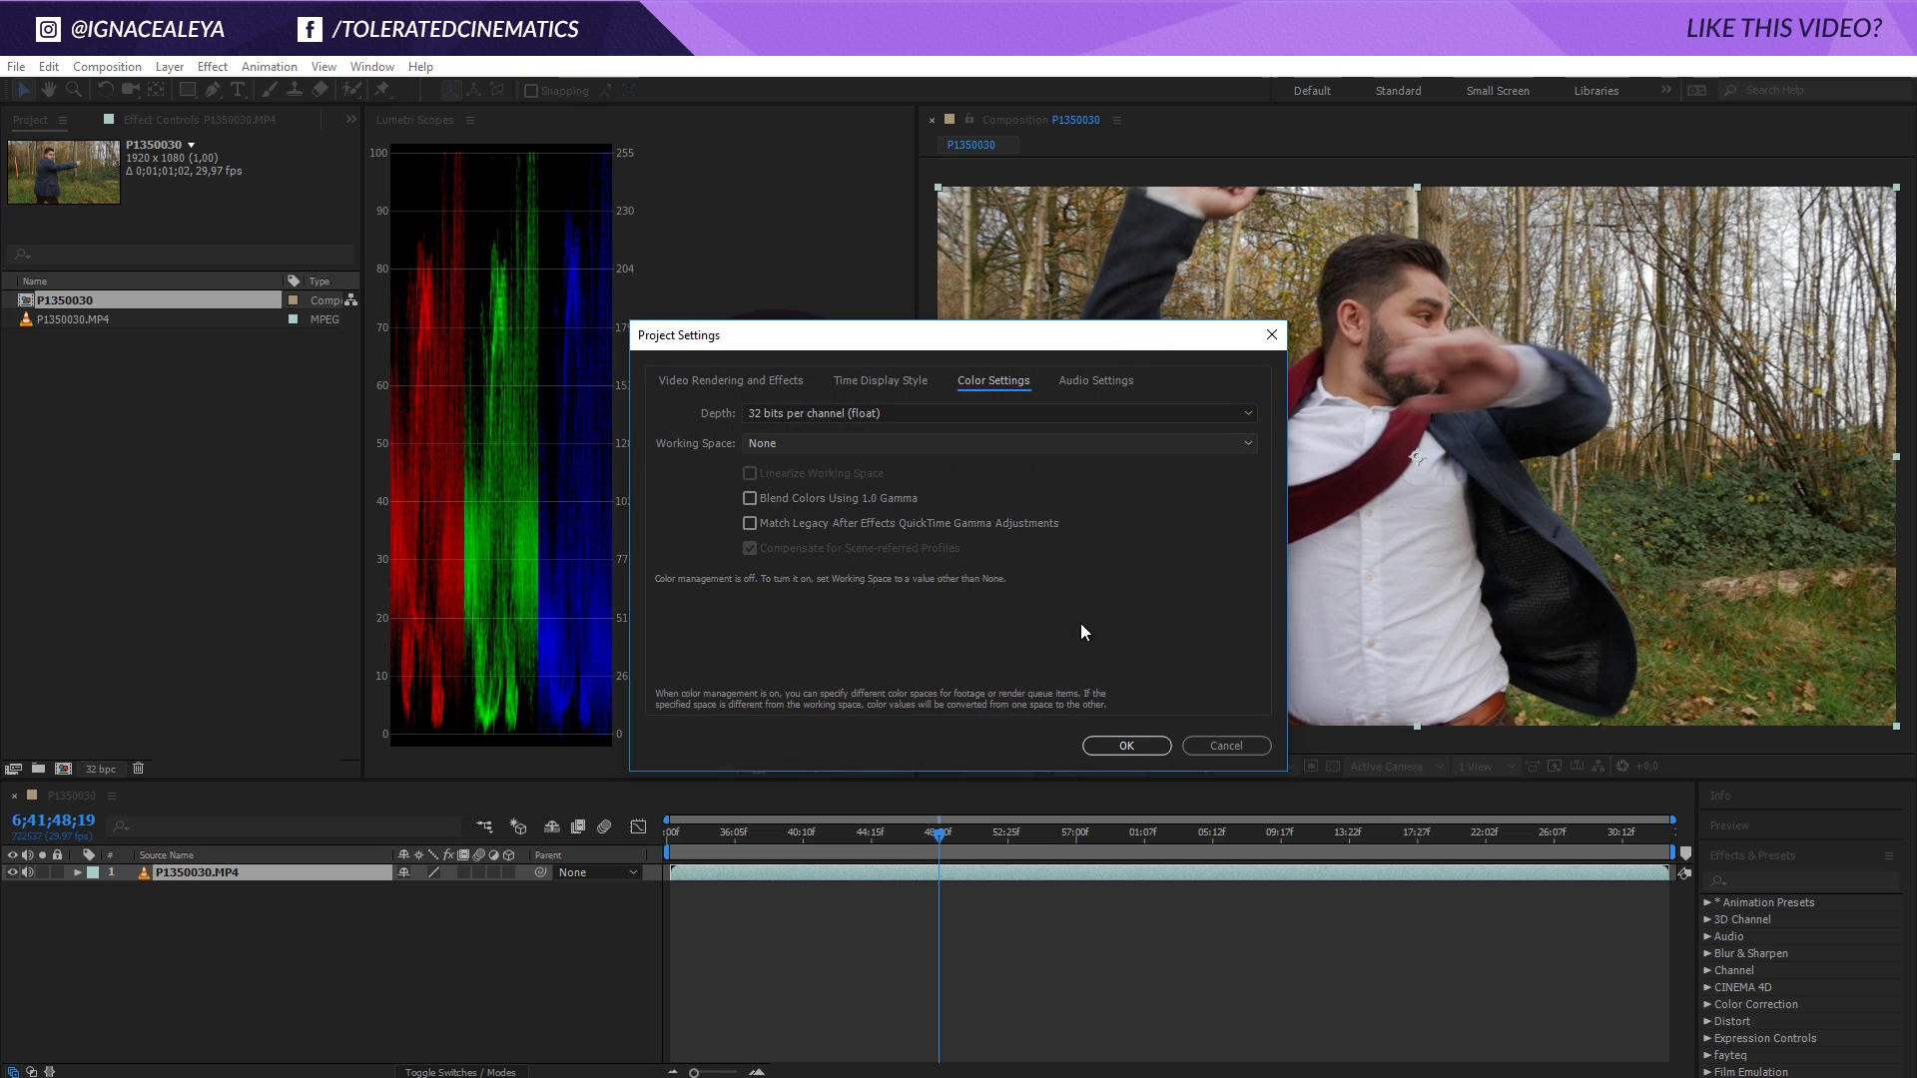
click(1212, 746)
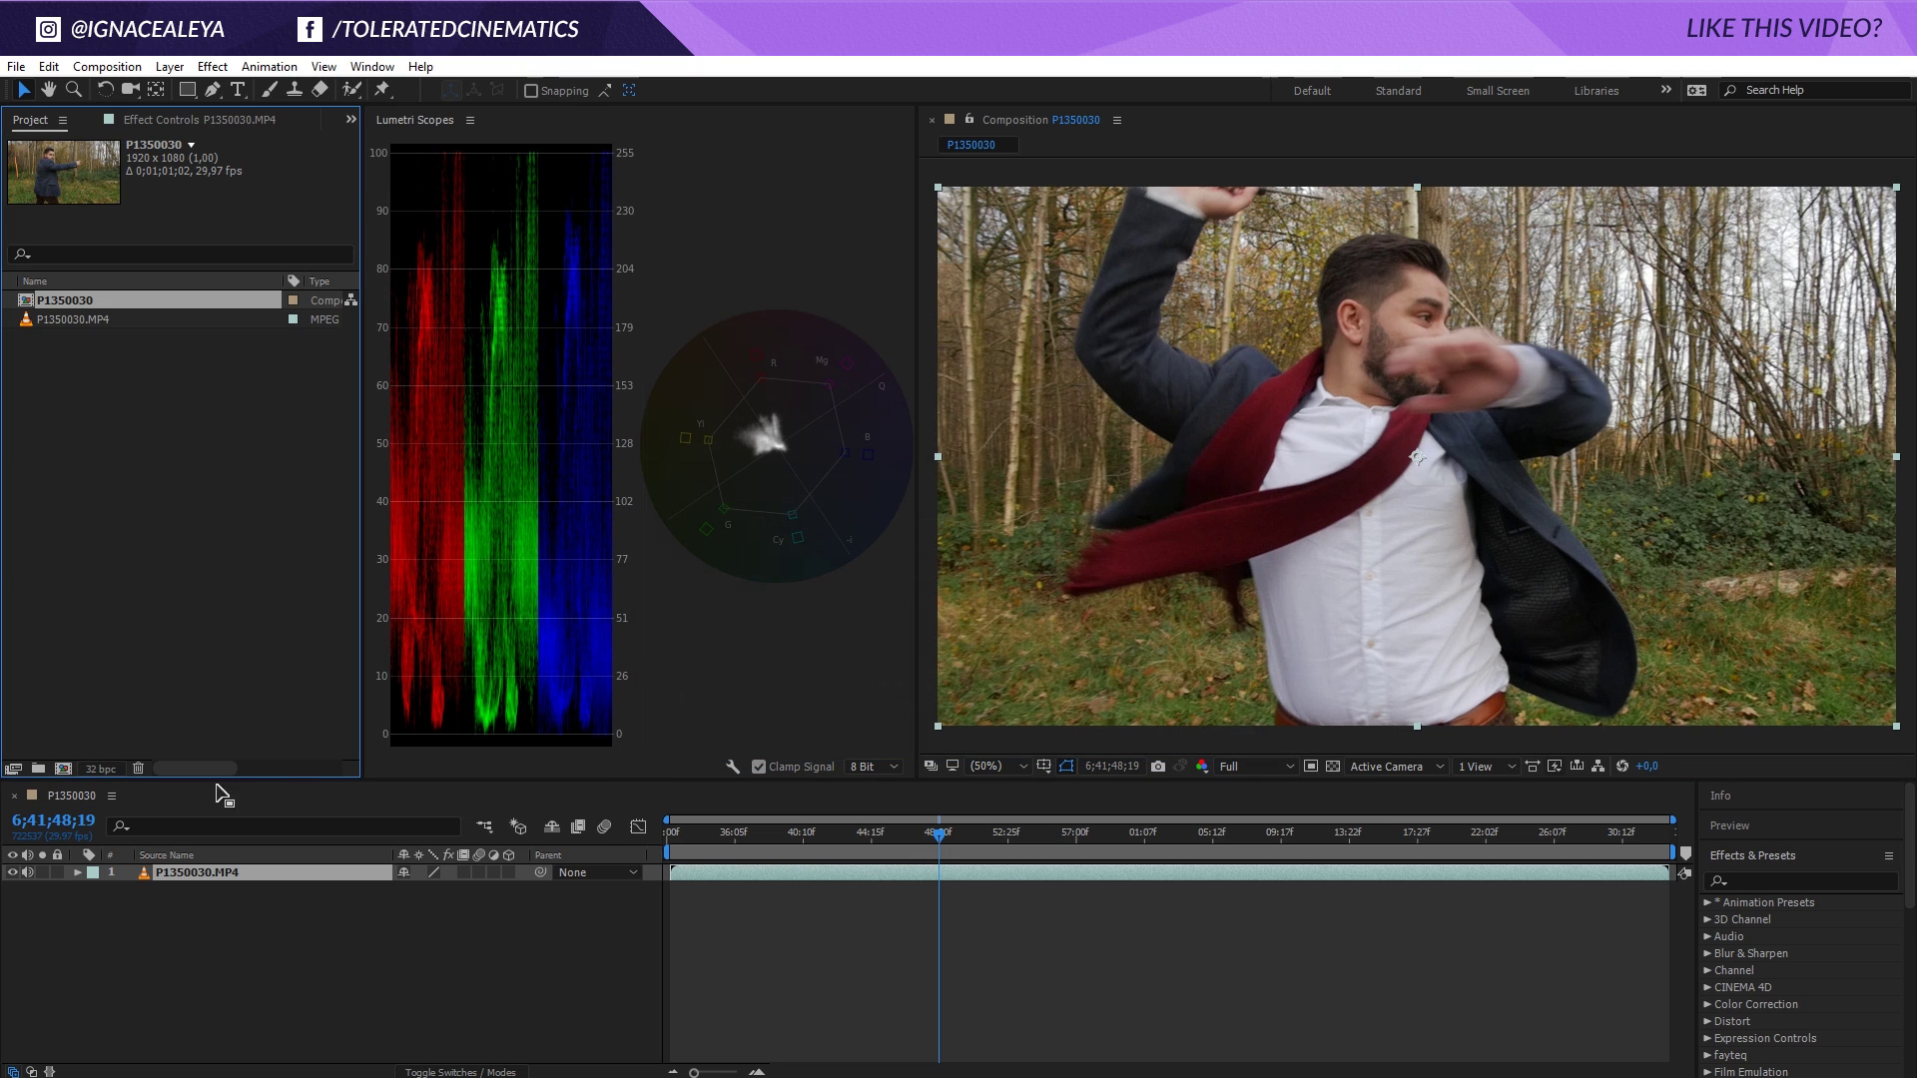
alt+click(100, 769)
click(888, 768)
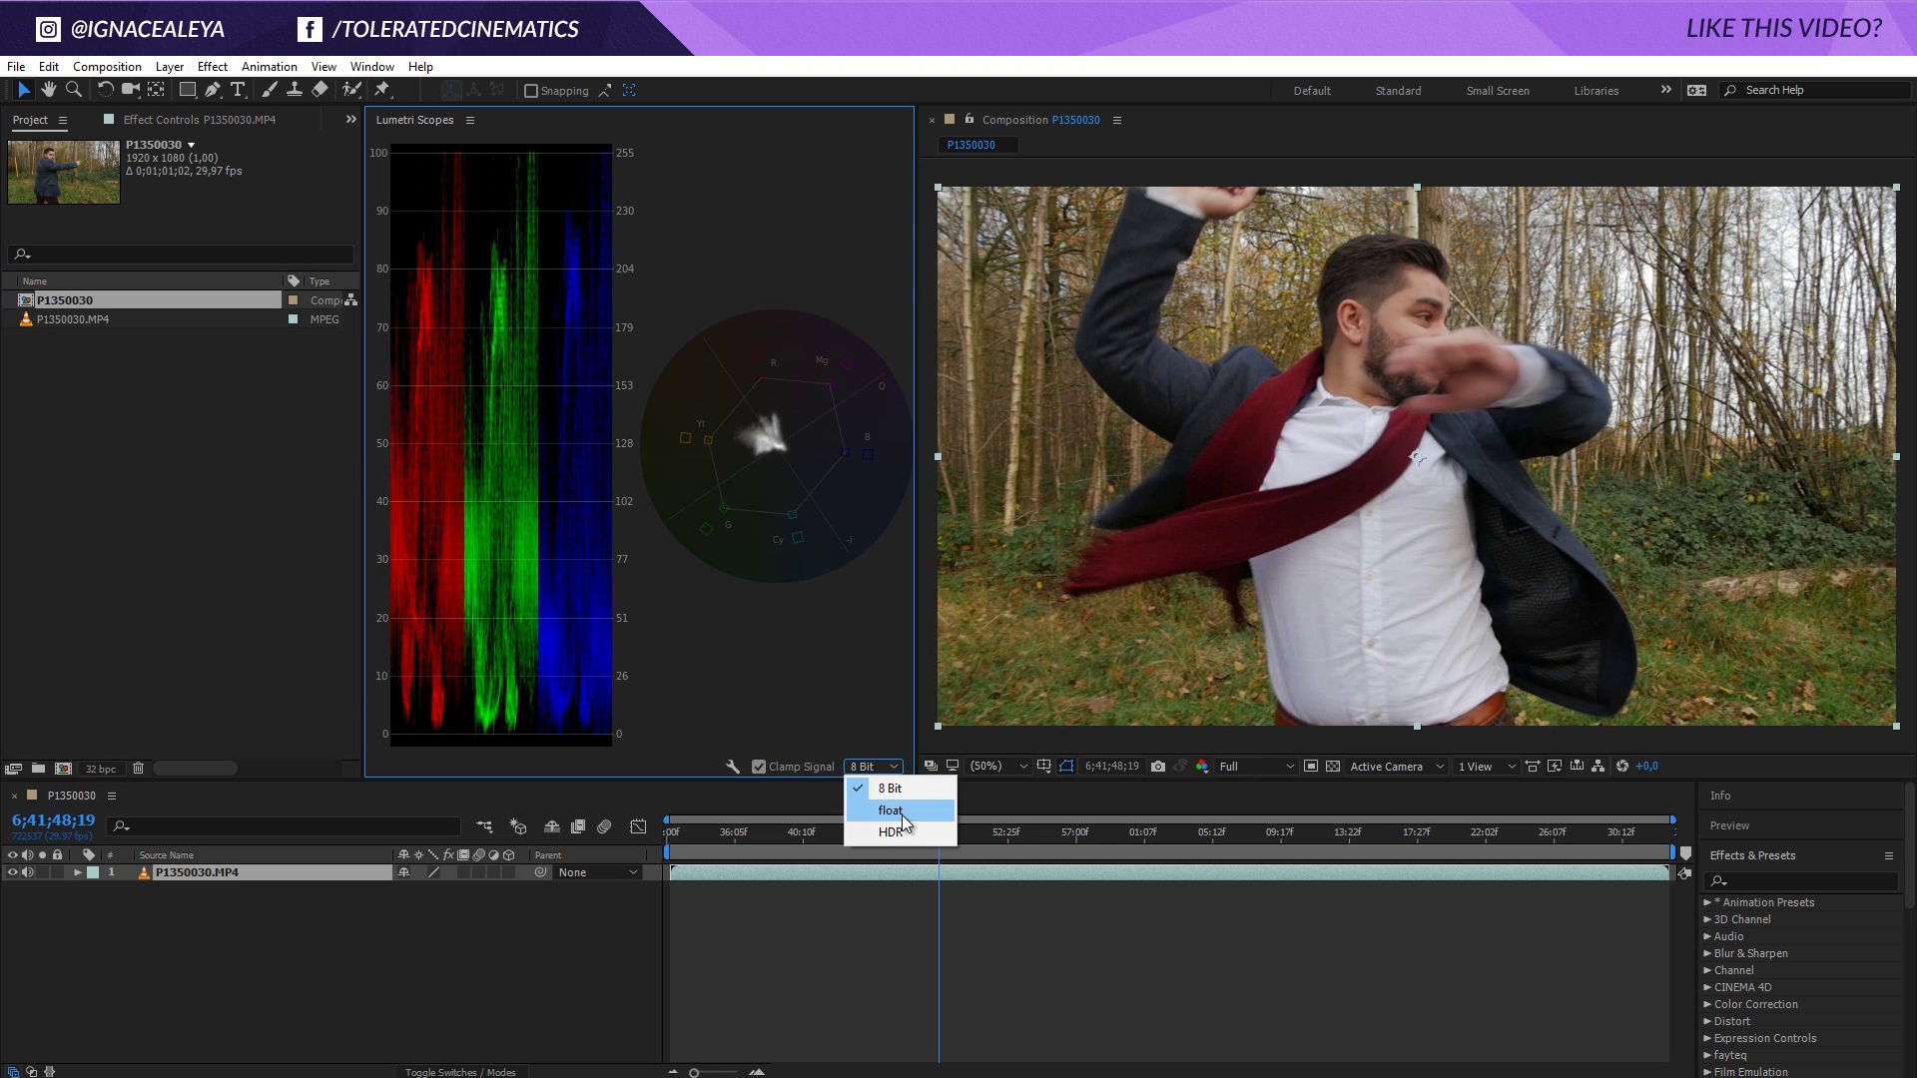
click(901, 814)
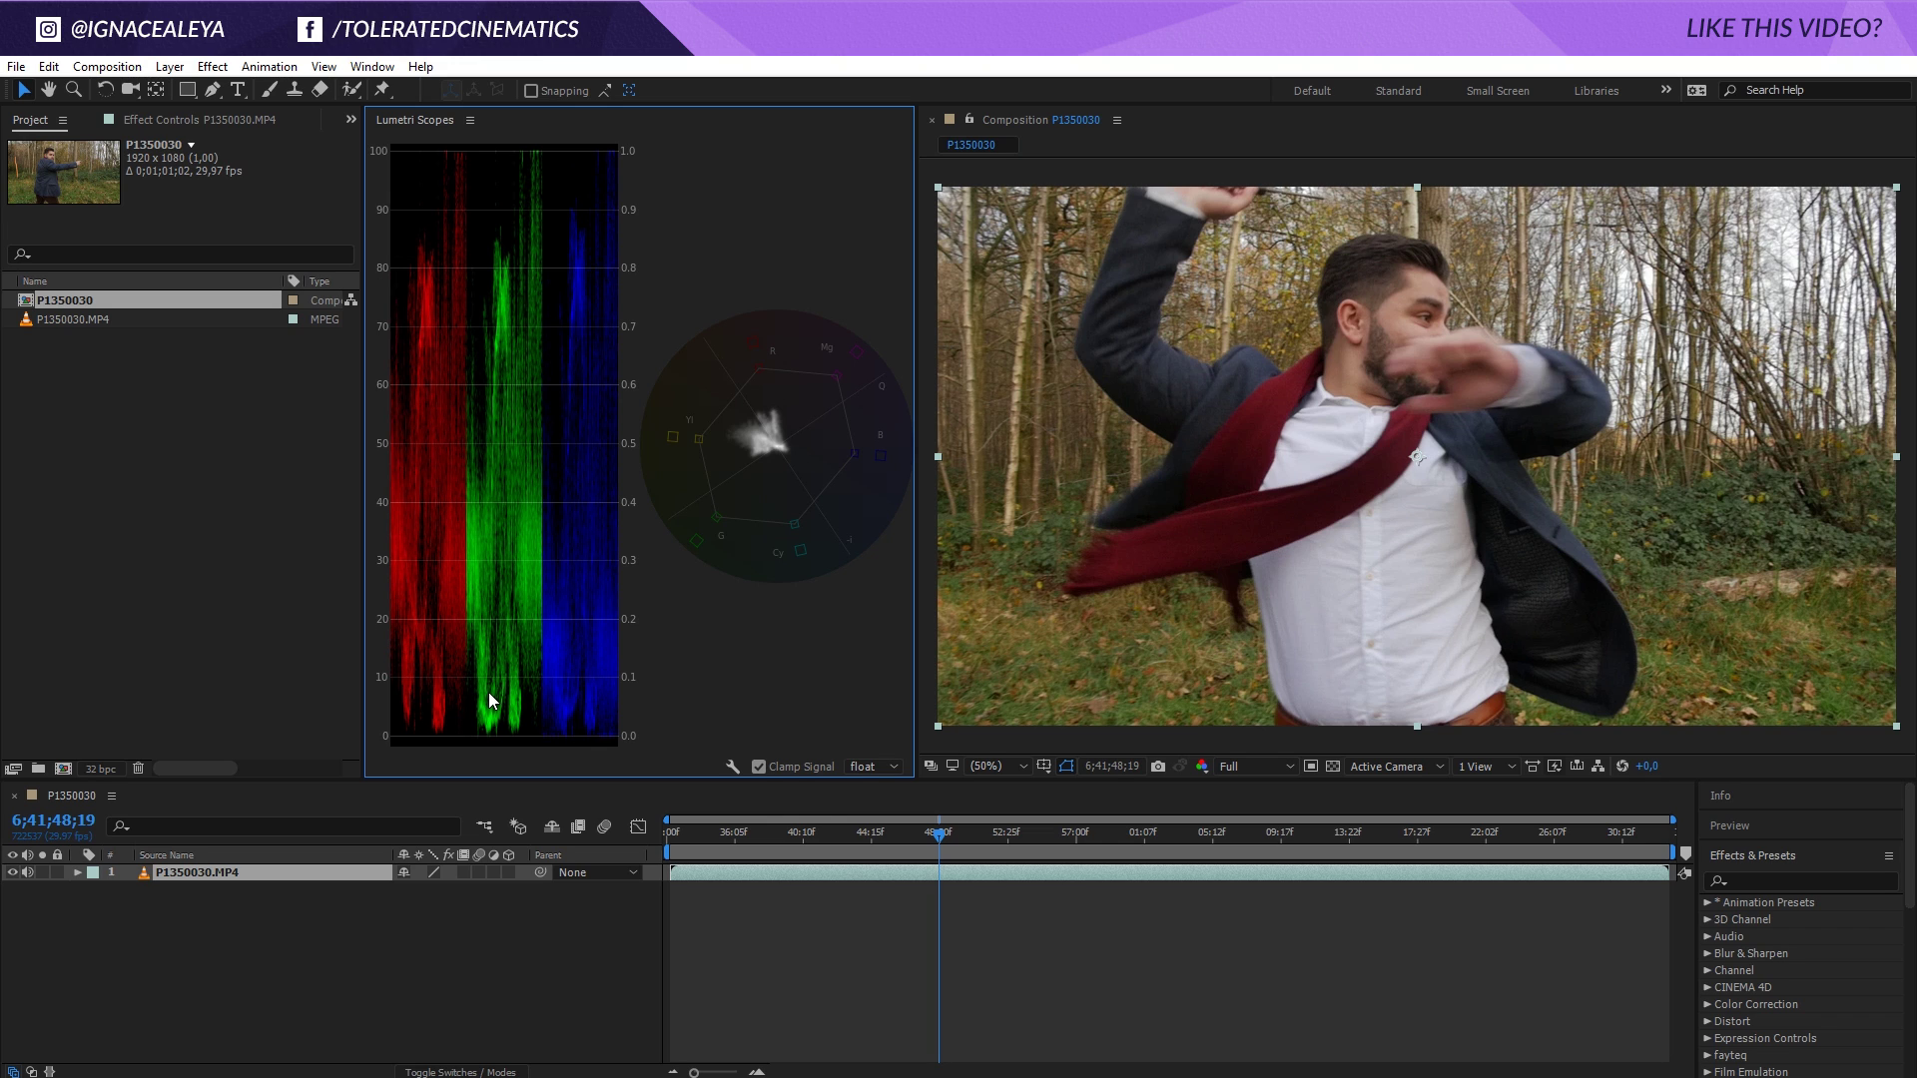
- Add Lumetri Color to the P1350030.MP4 layer and expand its Basic Correction section
click(168, 122)
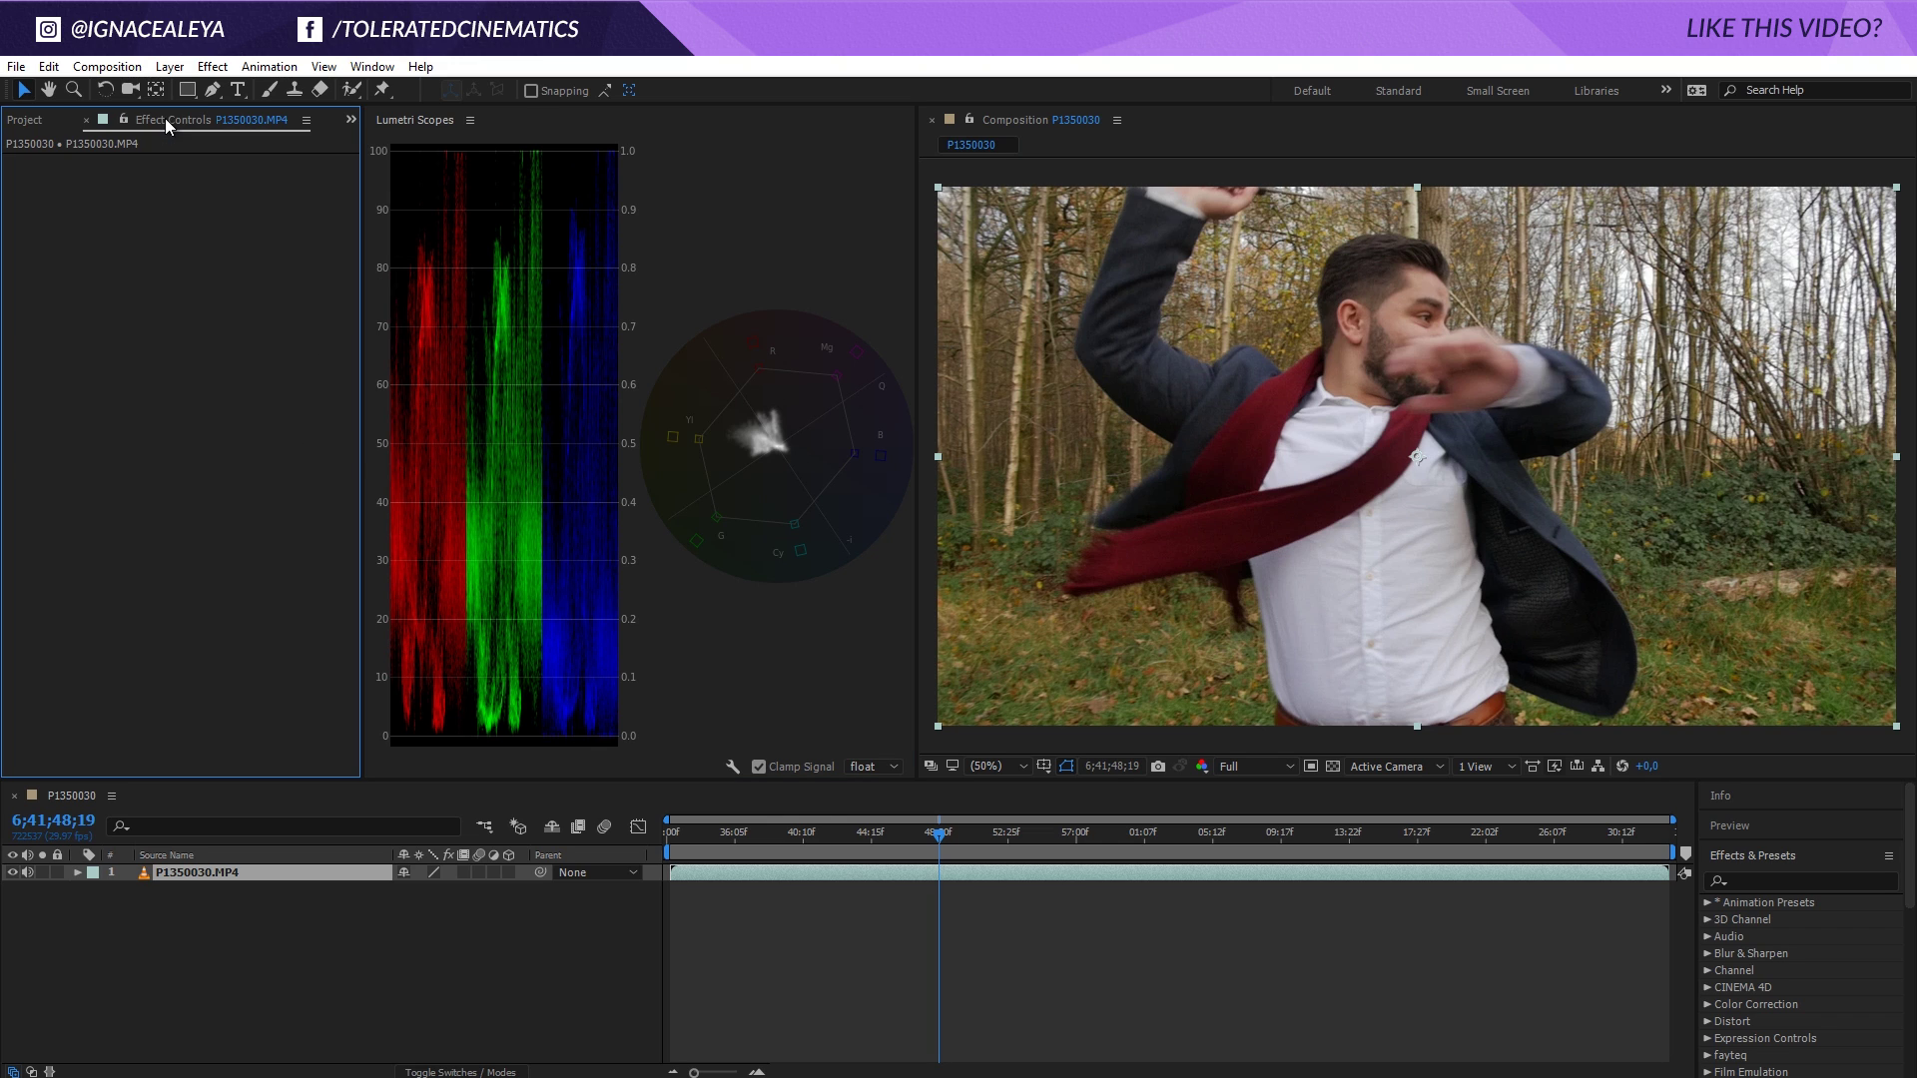
click(211, 66)
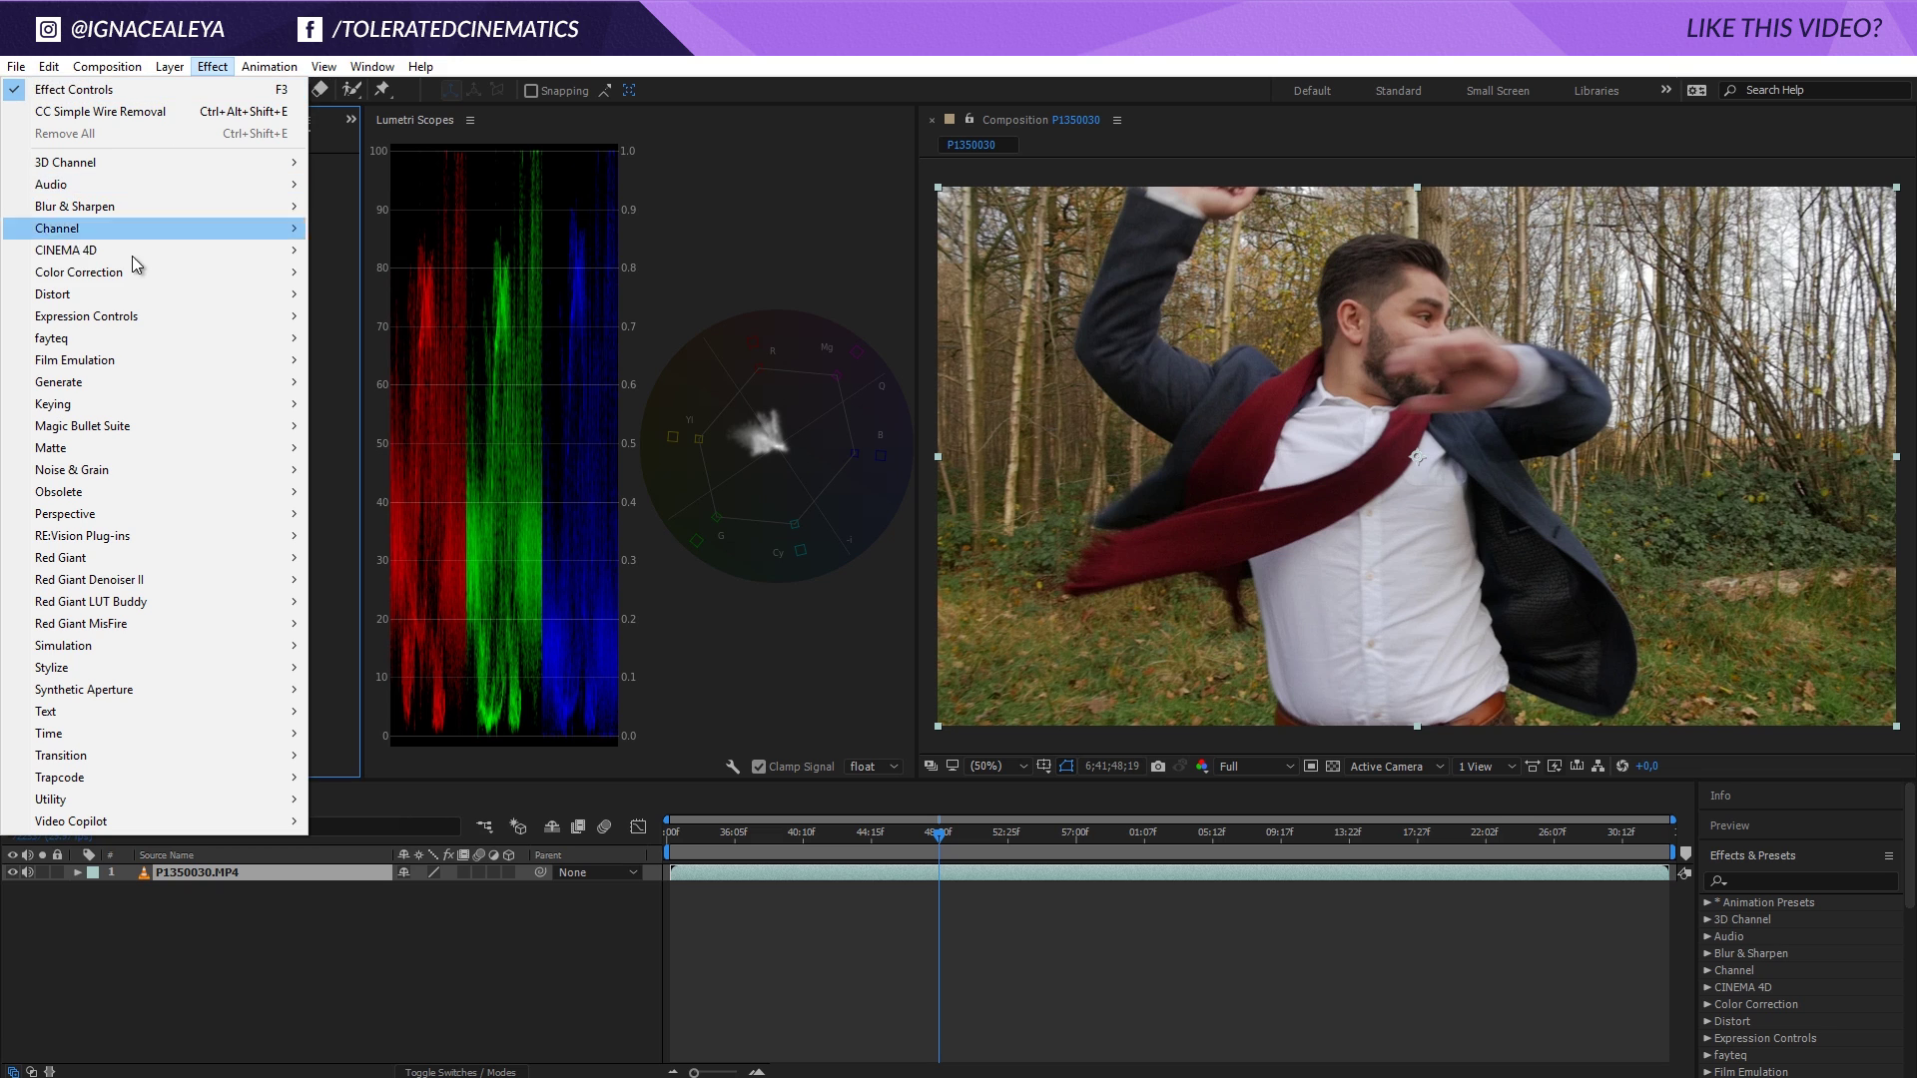
mouse_move(135, 273)
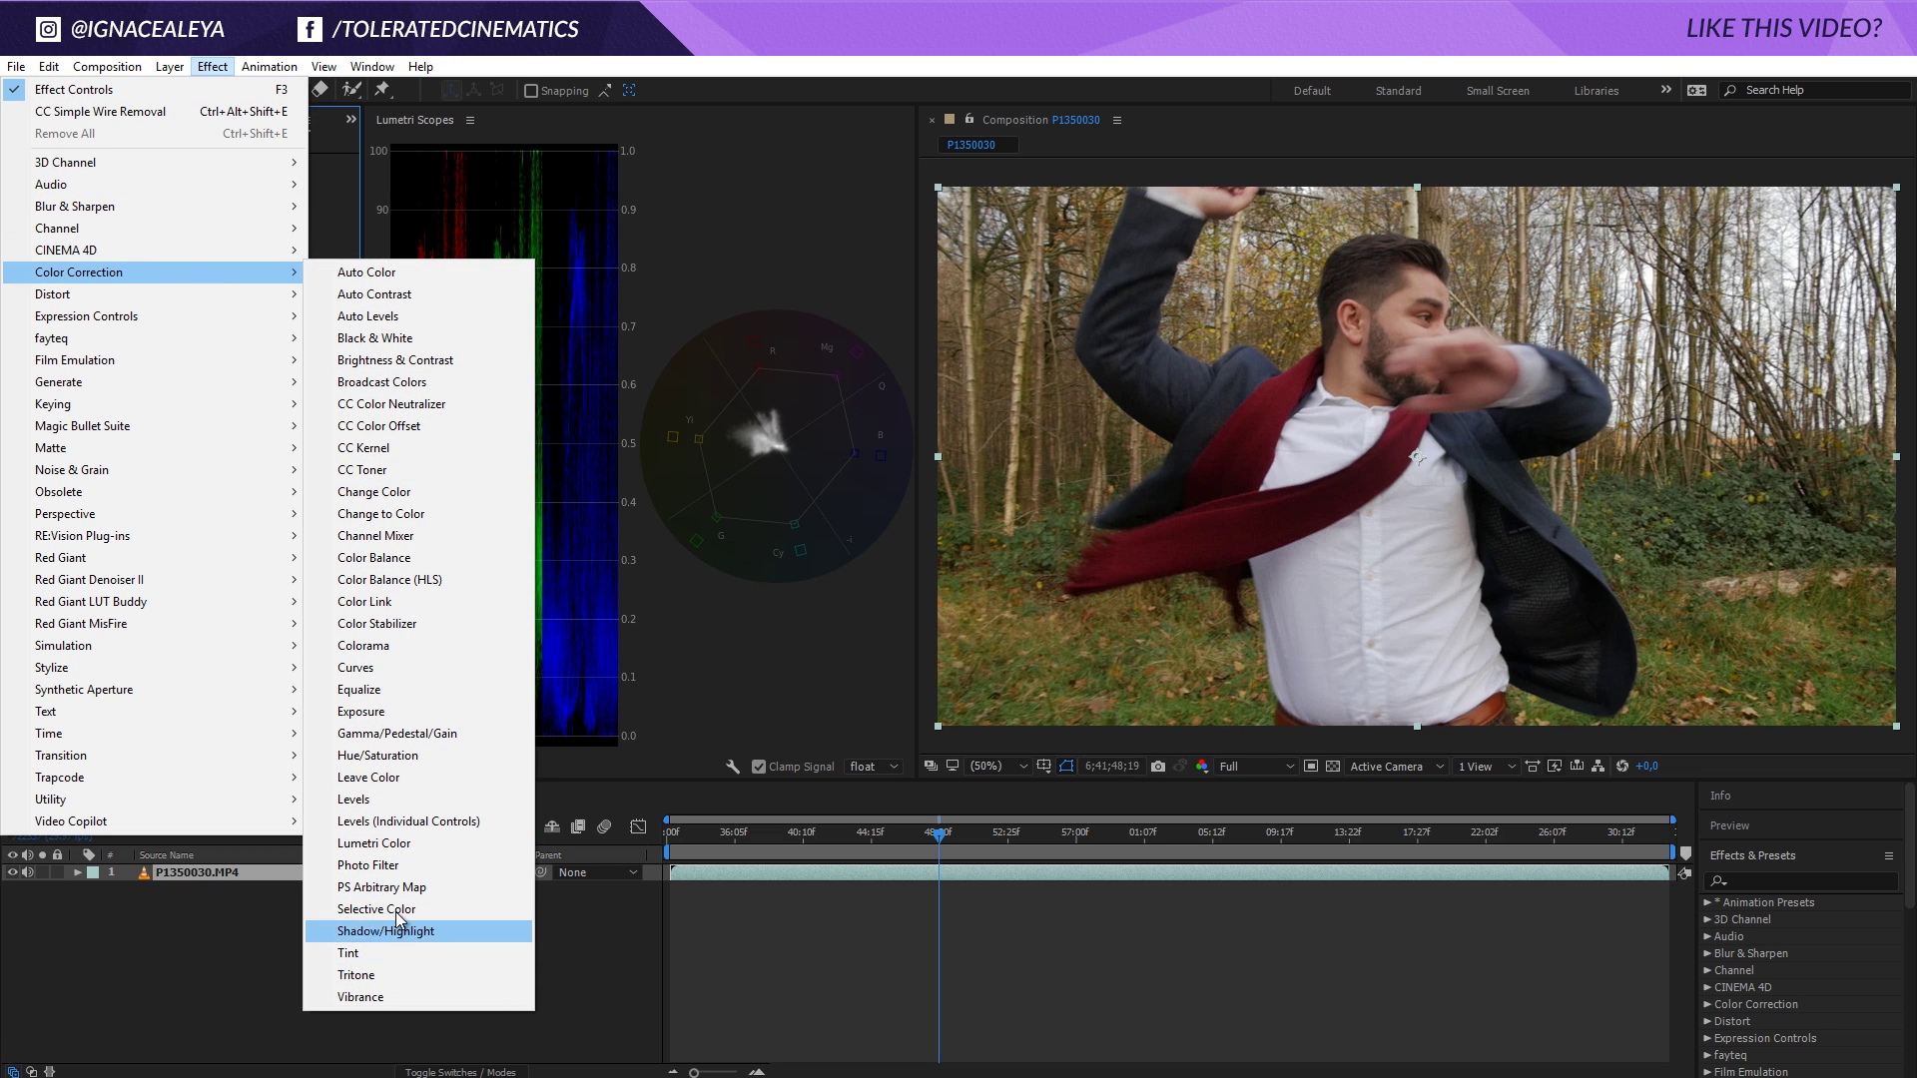
click(398, 844)
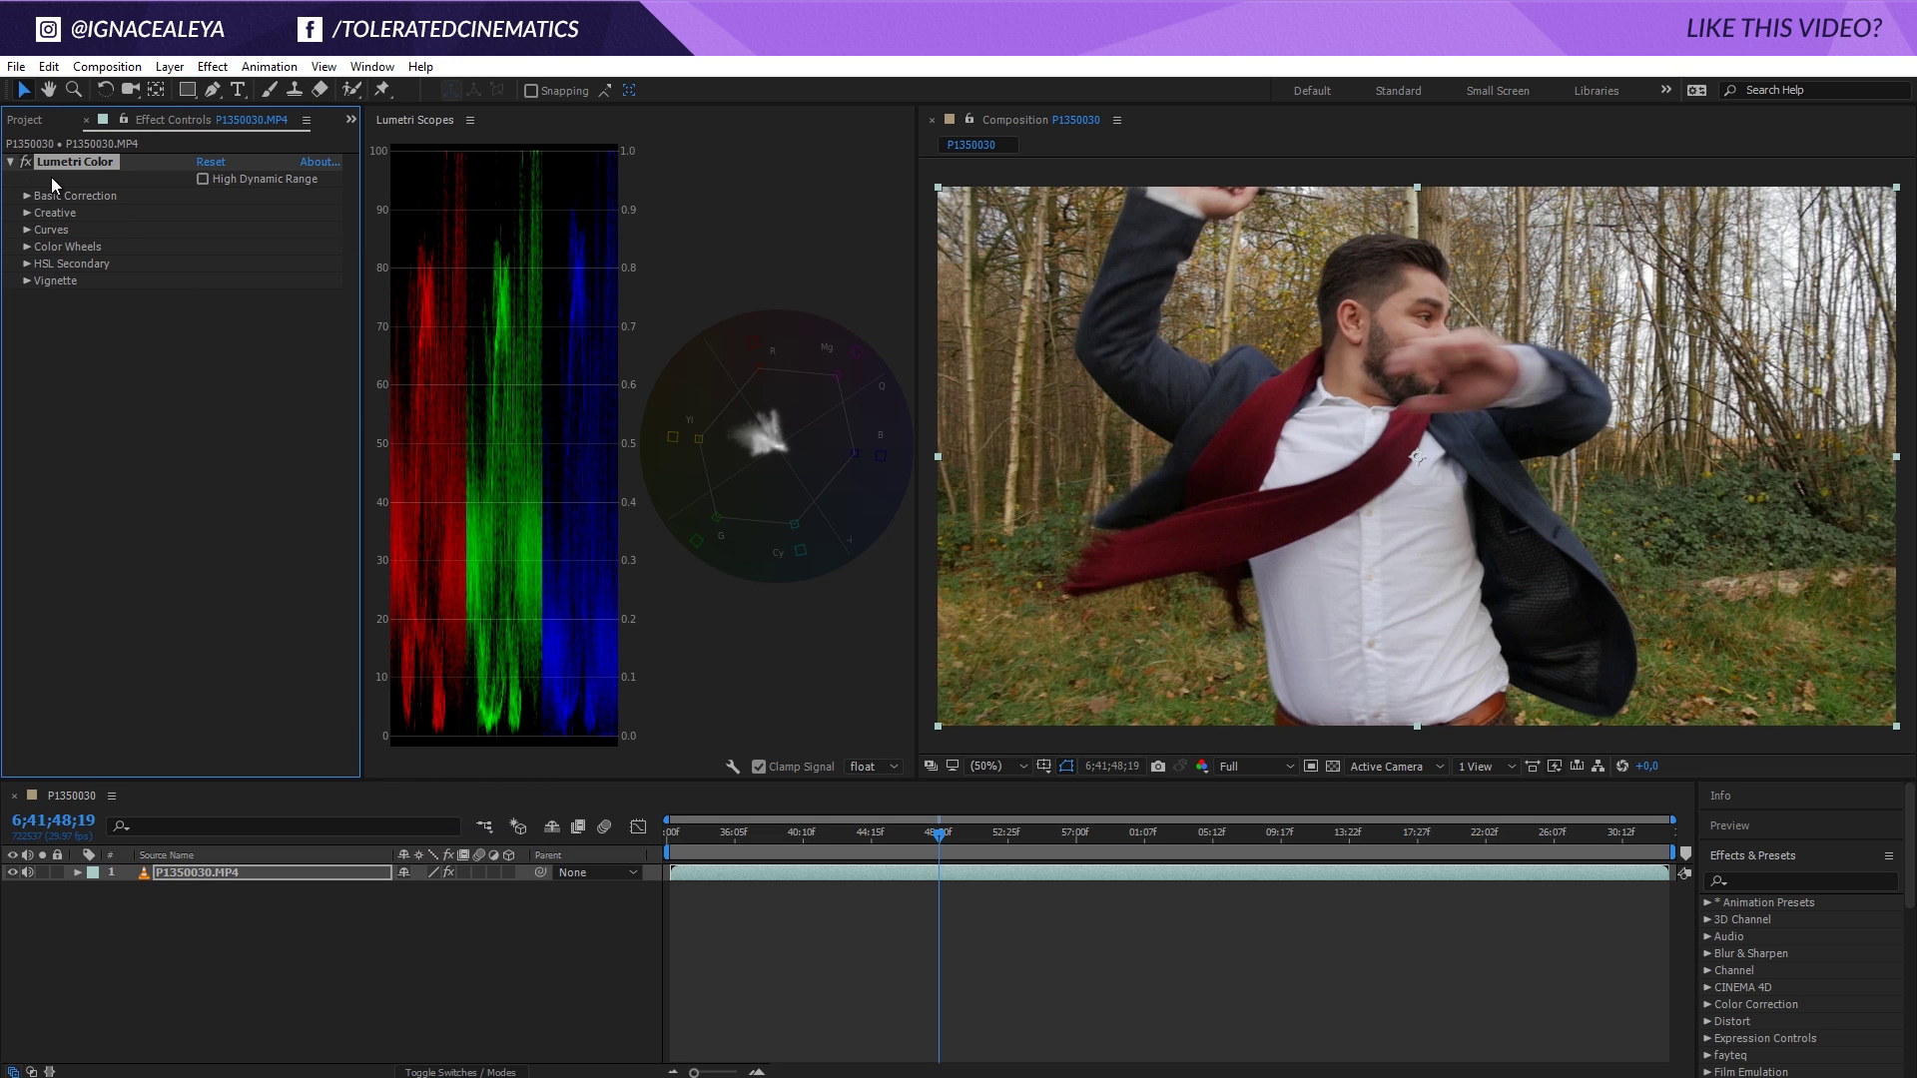
click(27, 197)
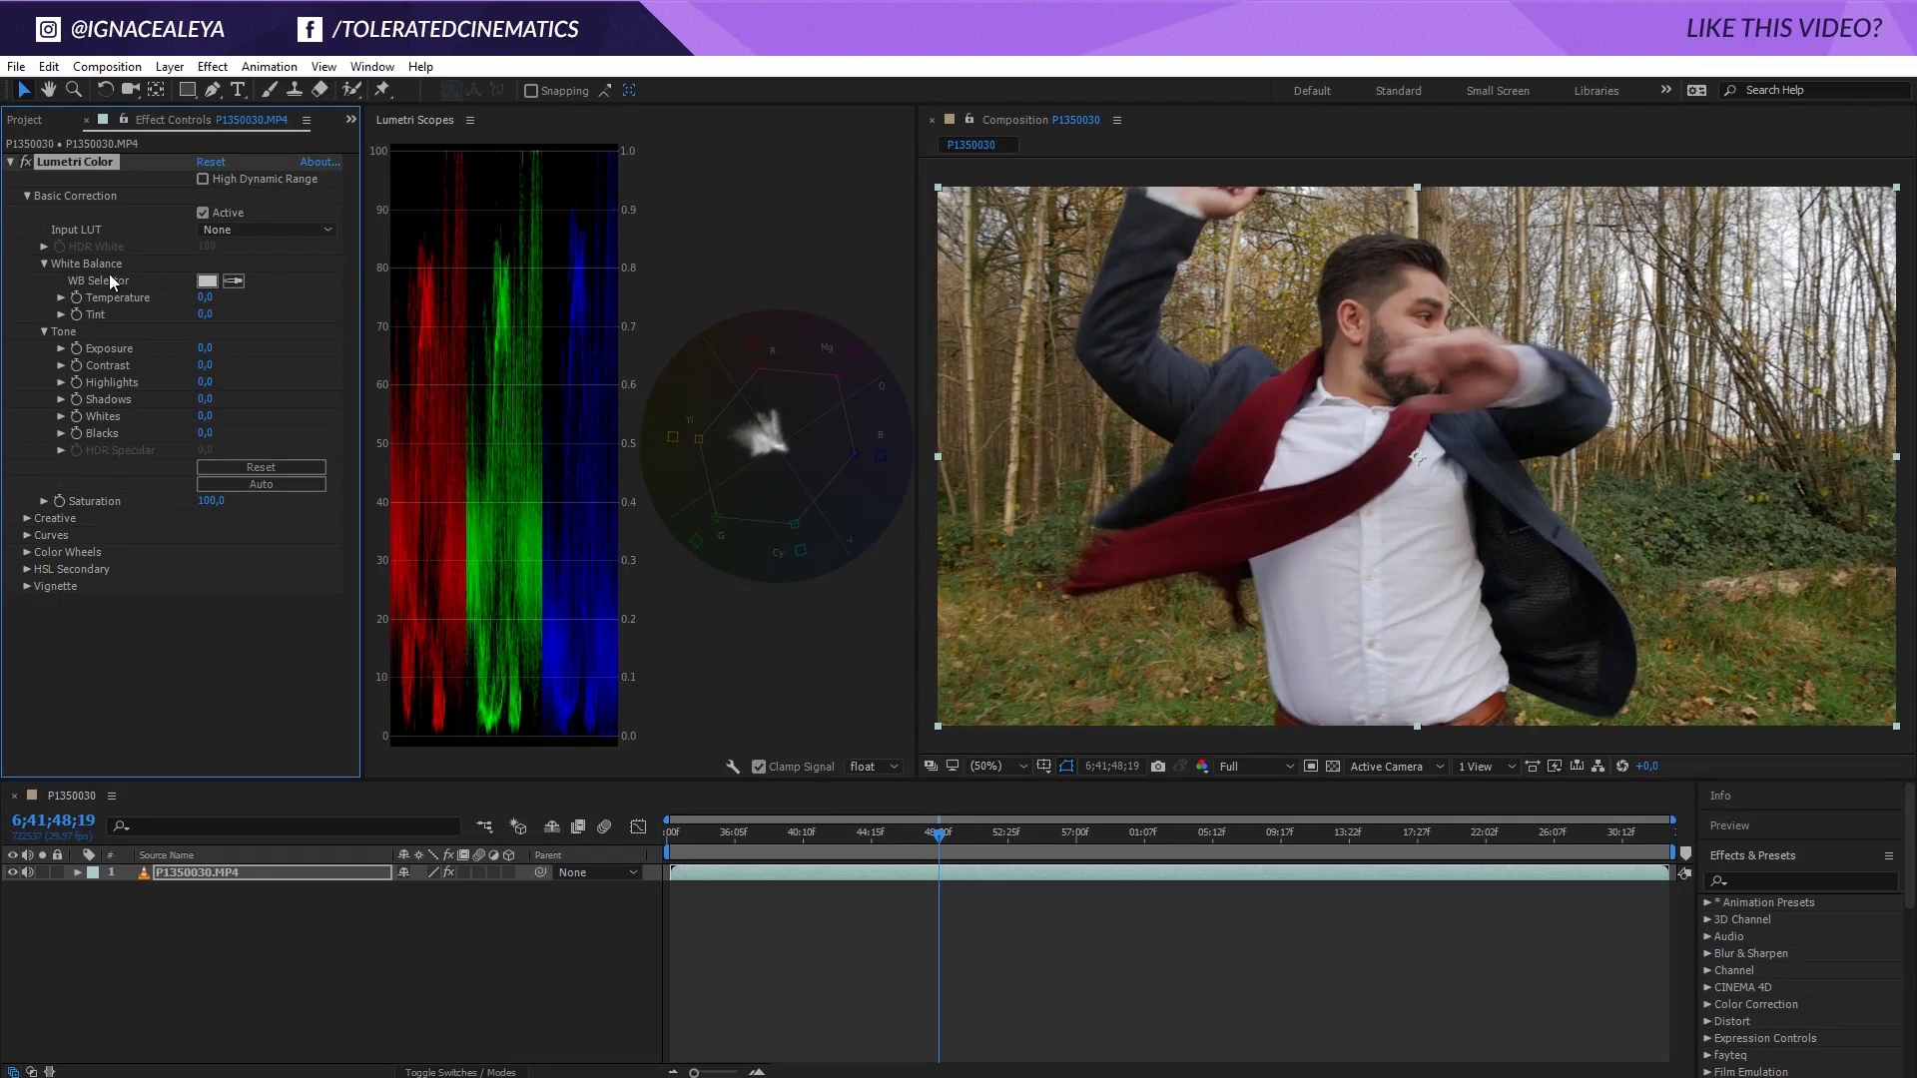
- Sample the man's white shirt twice with the WB Selector, leaving Tint at 4,2
click(232, 281)
click(1342, 435)
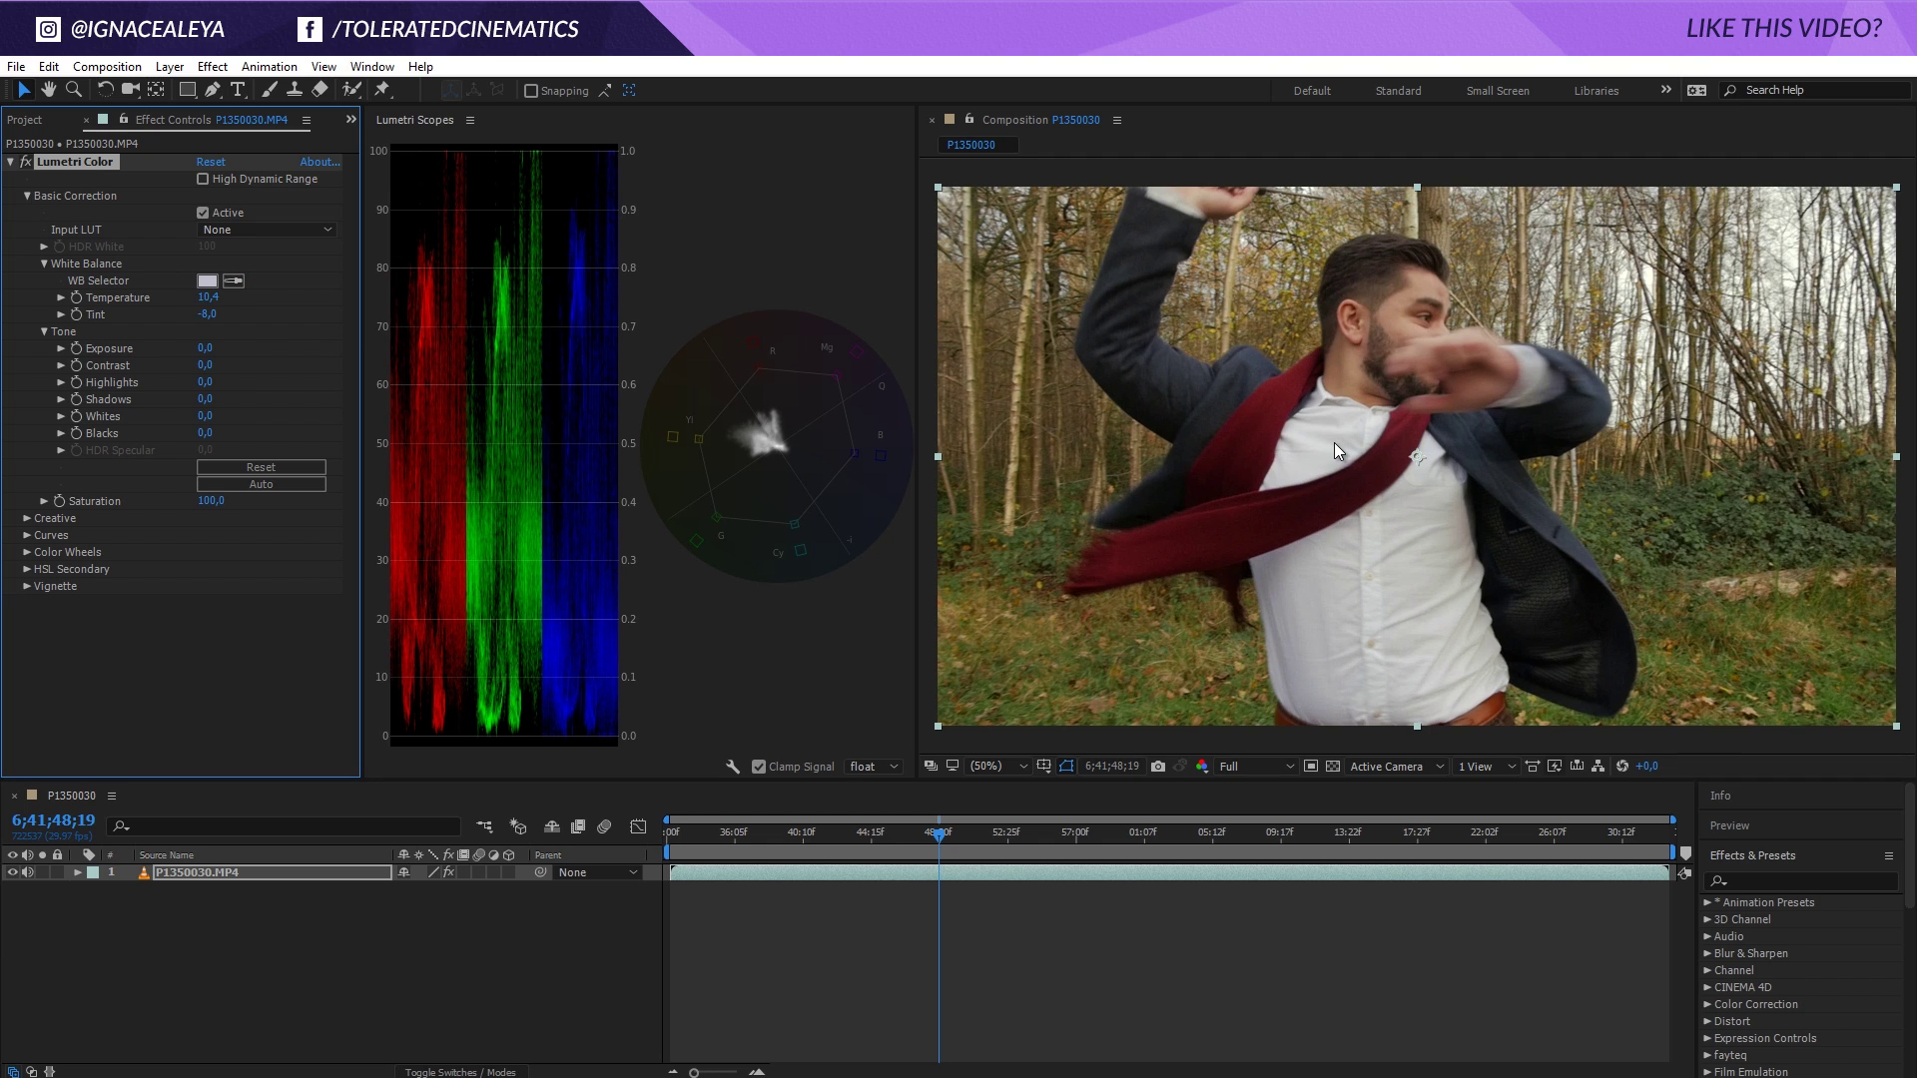
click(232, 283)
click(1350, 577)
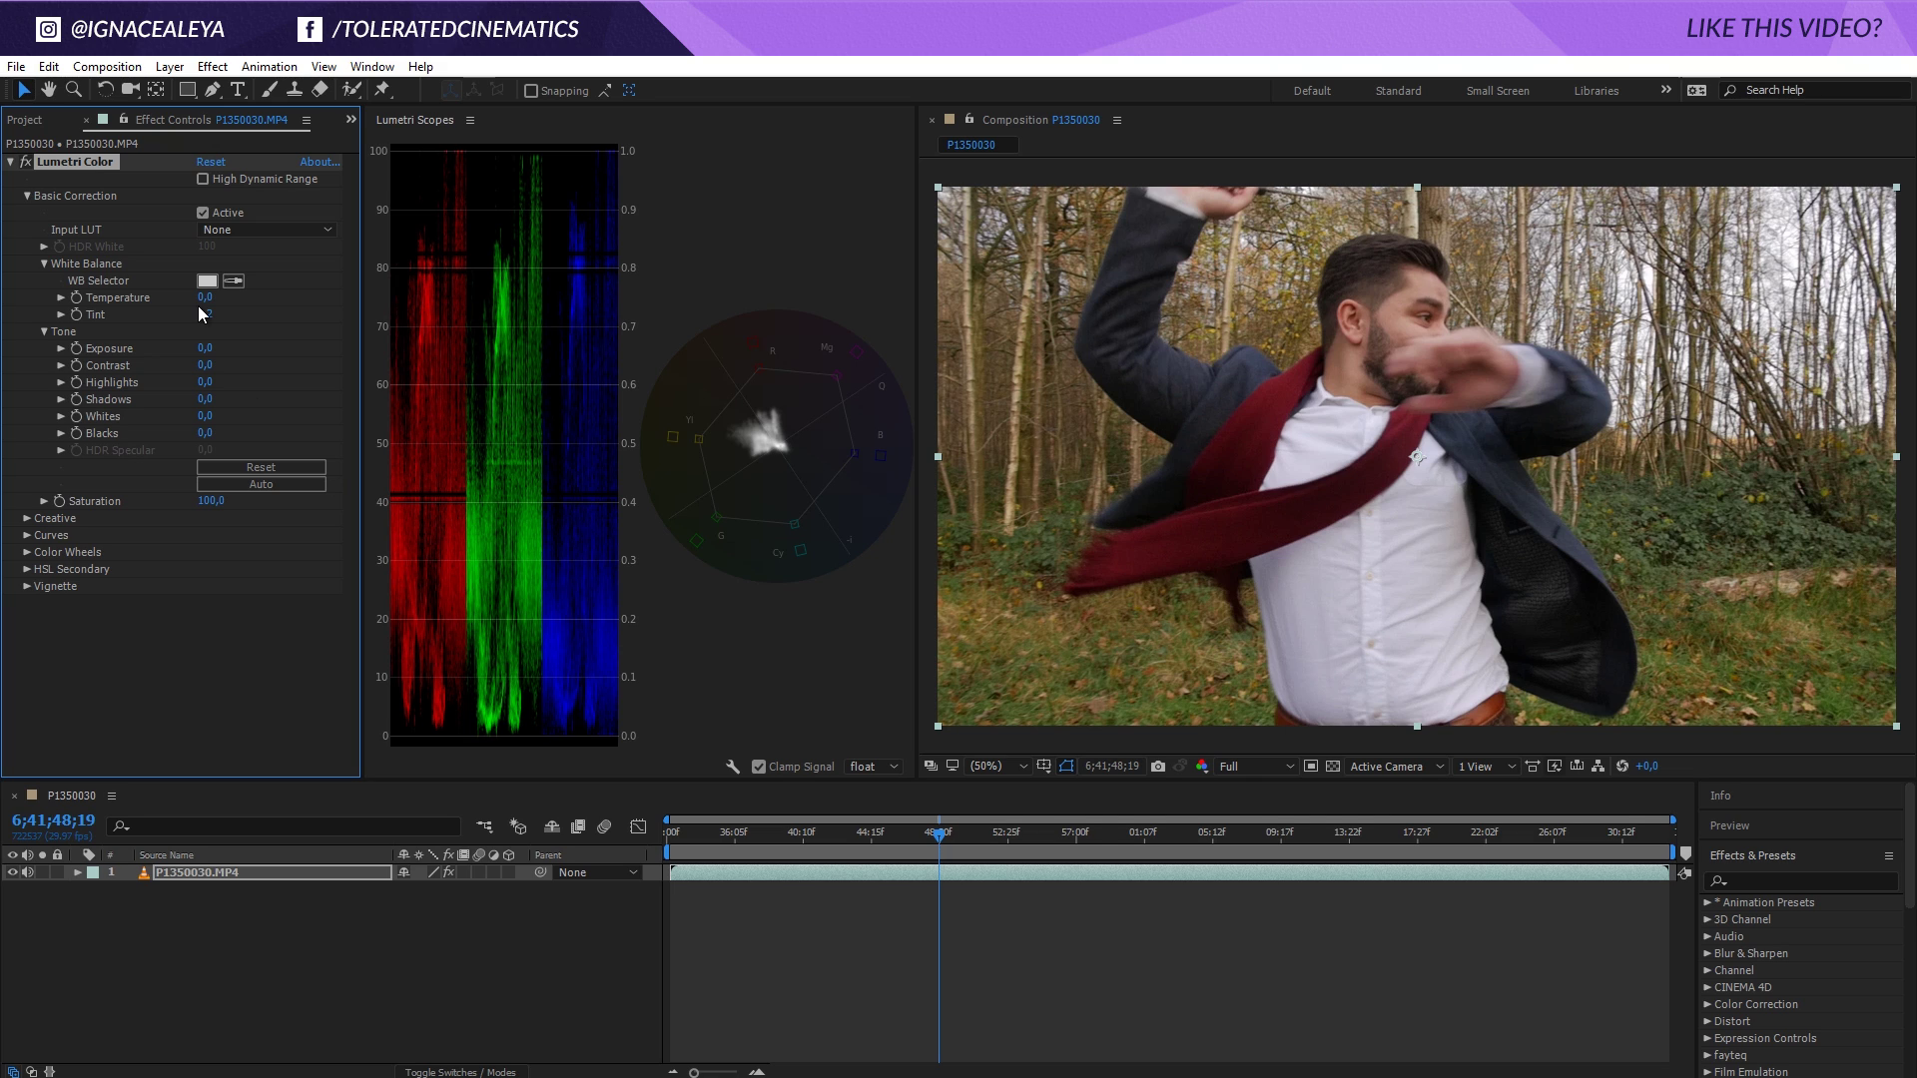
- Scrub Temperature between 25 and -39, reset it to 0, and set Tint to 3,0
drag(206, 297, 229, 303)
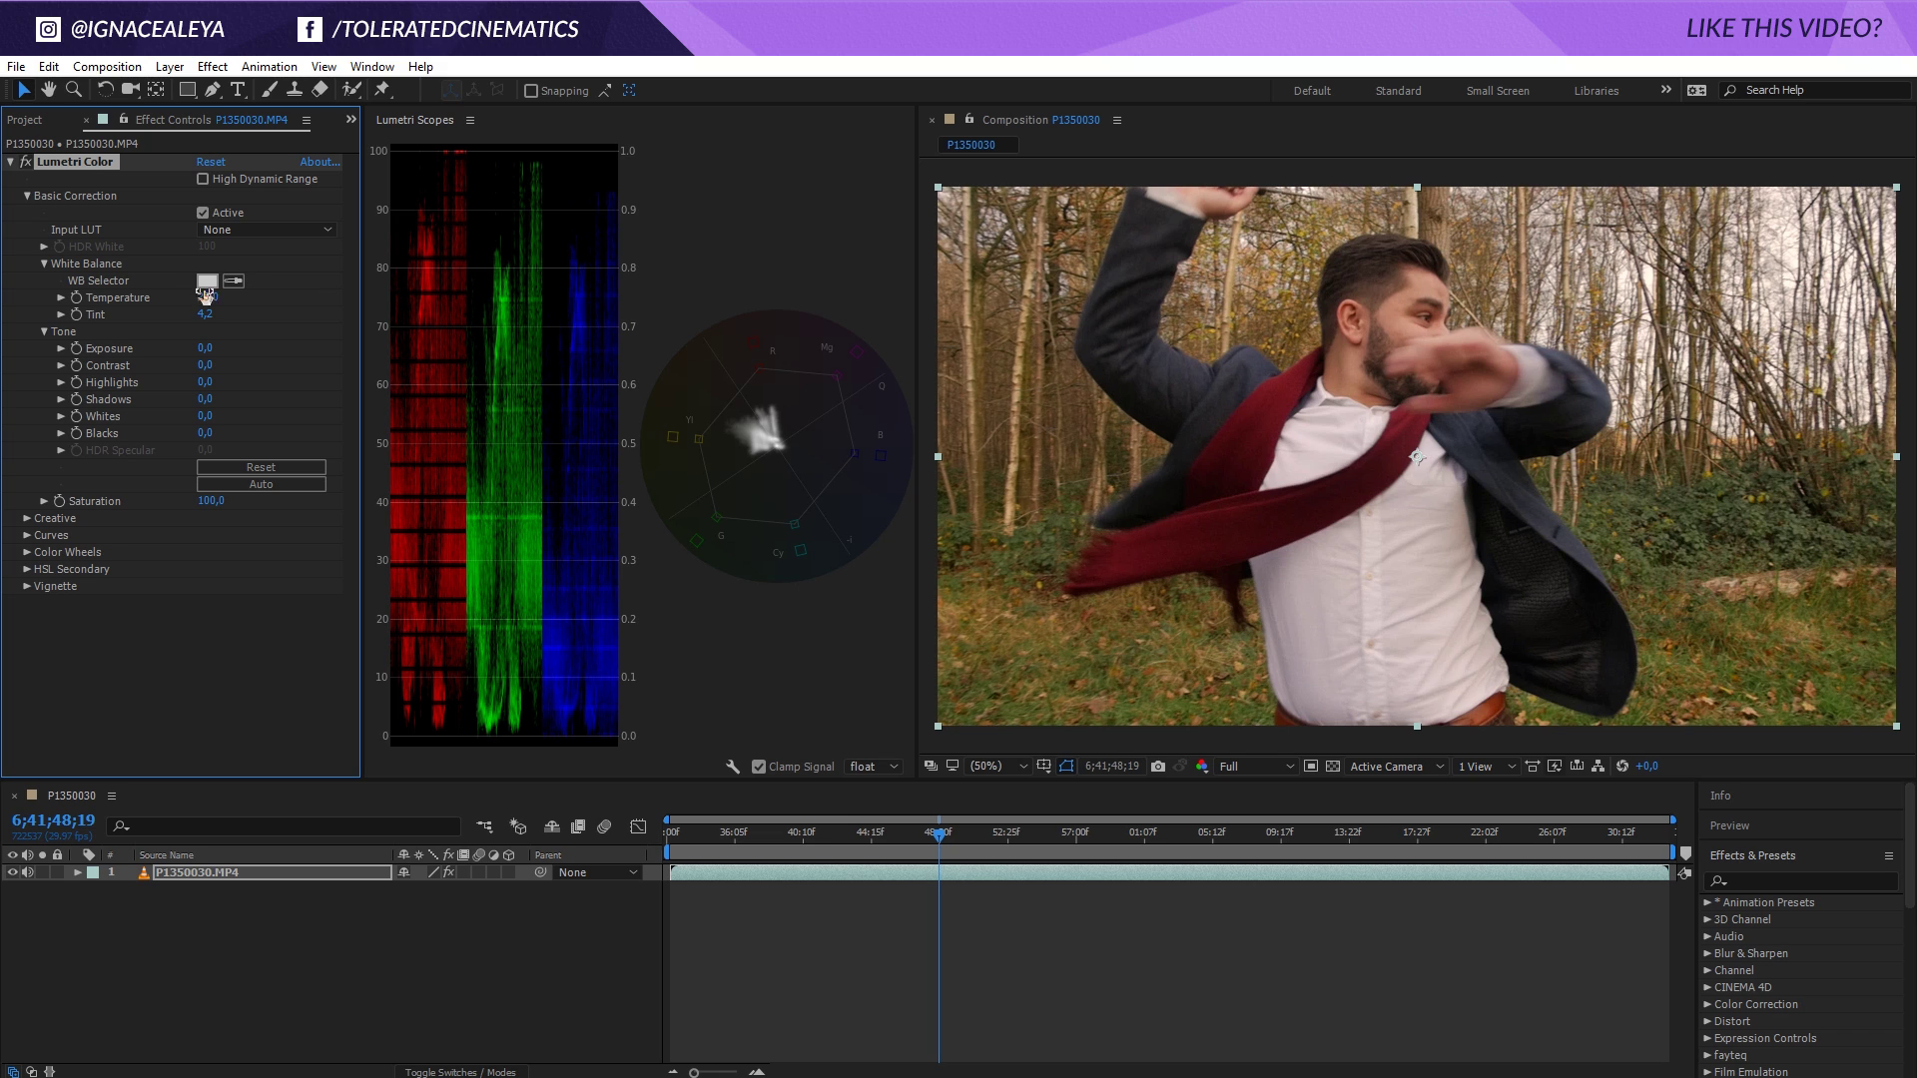
drag(207, 298, 154, 307)
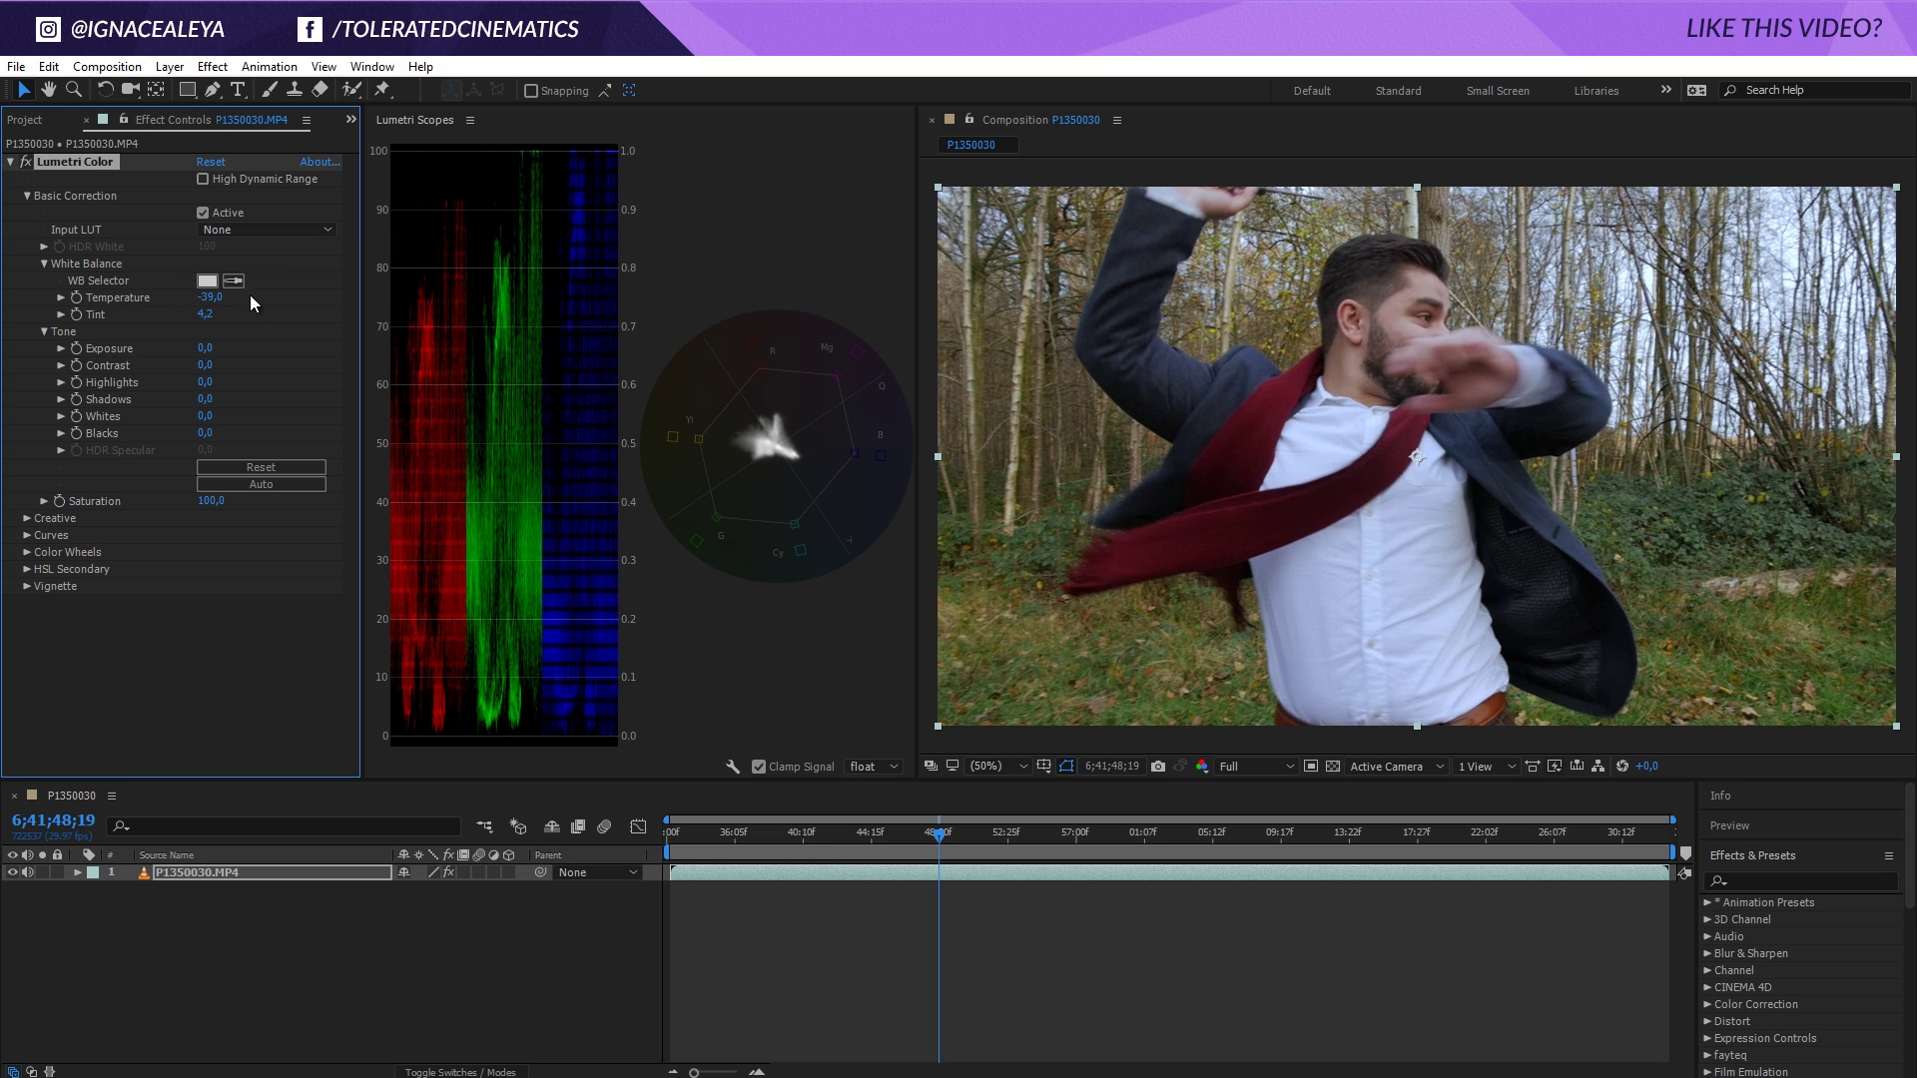
click(210, 297)
text(0)
key(Return)
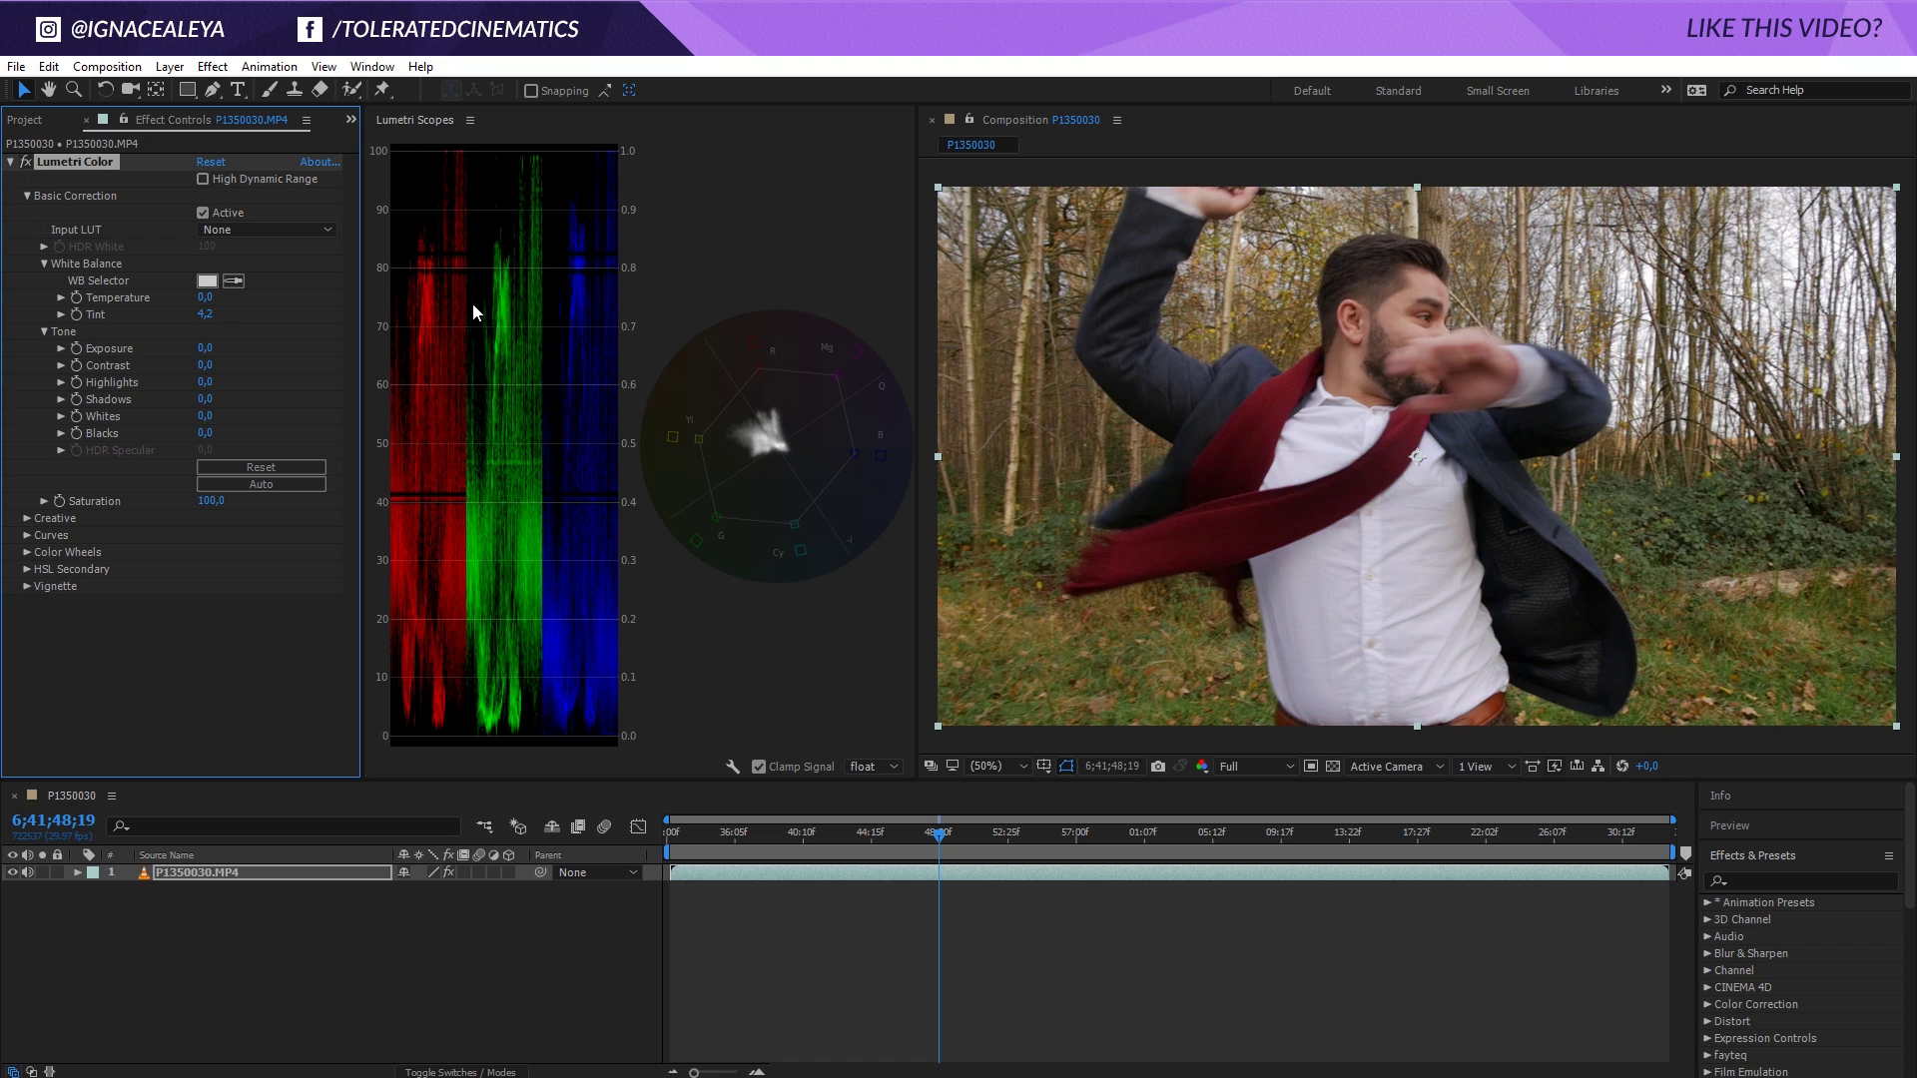
drag(206, 319, 207, 318)
click(207, 316)
text(3)
key(Return)
- Try Temperature values 1, 10 and 7 while lowering Tint to -1,0
click(204, 298)
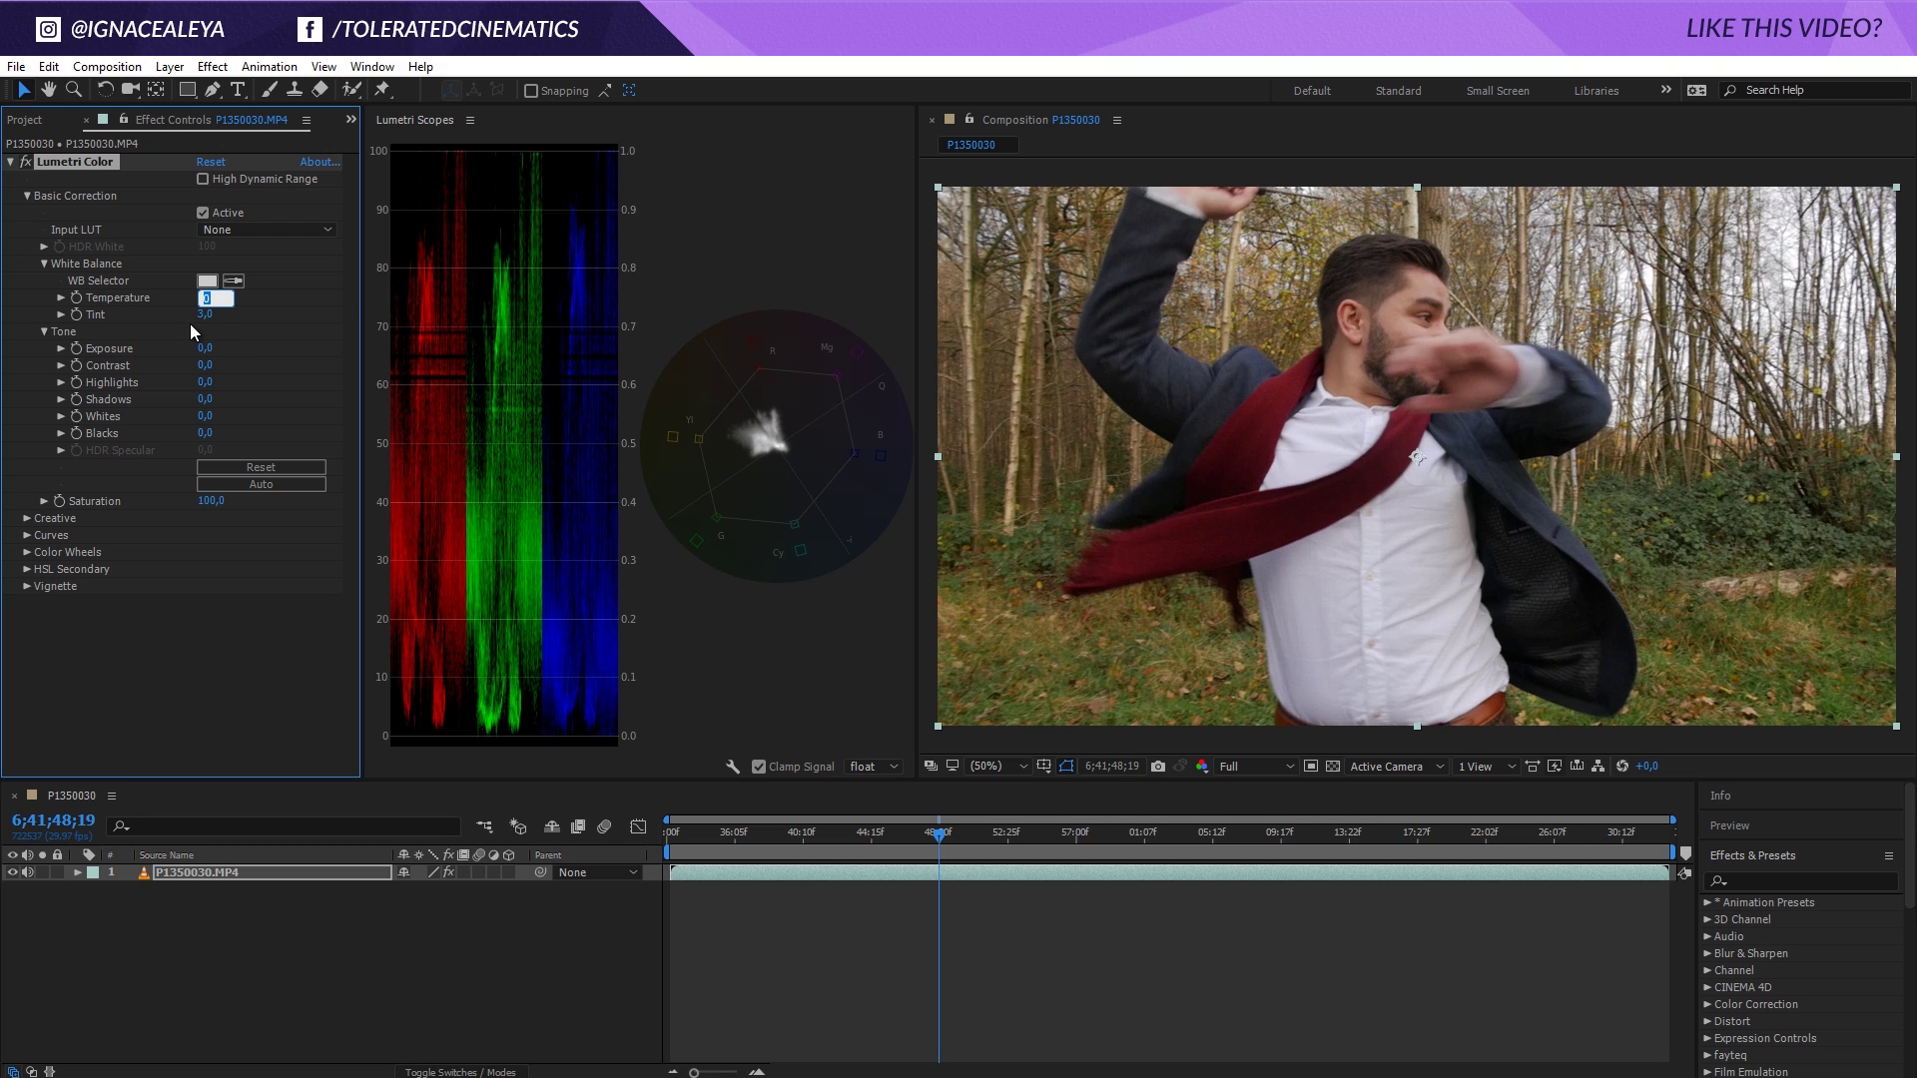
text(1,)
key(Return)
click(205, 297)
text(10)
key(Return)
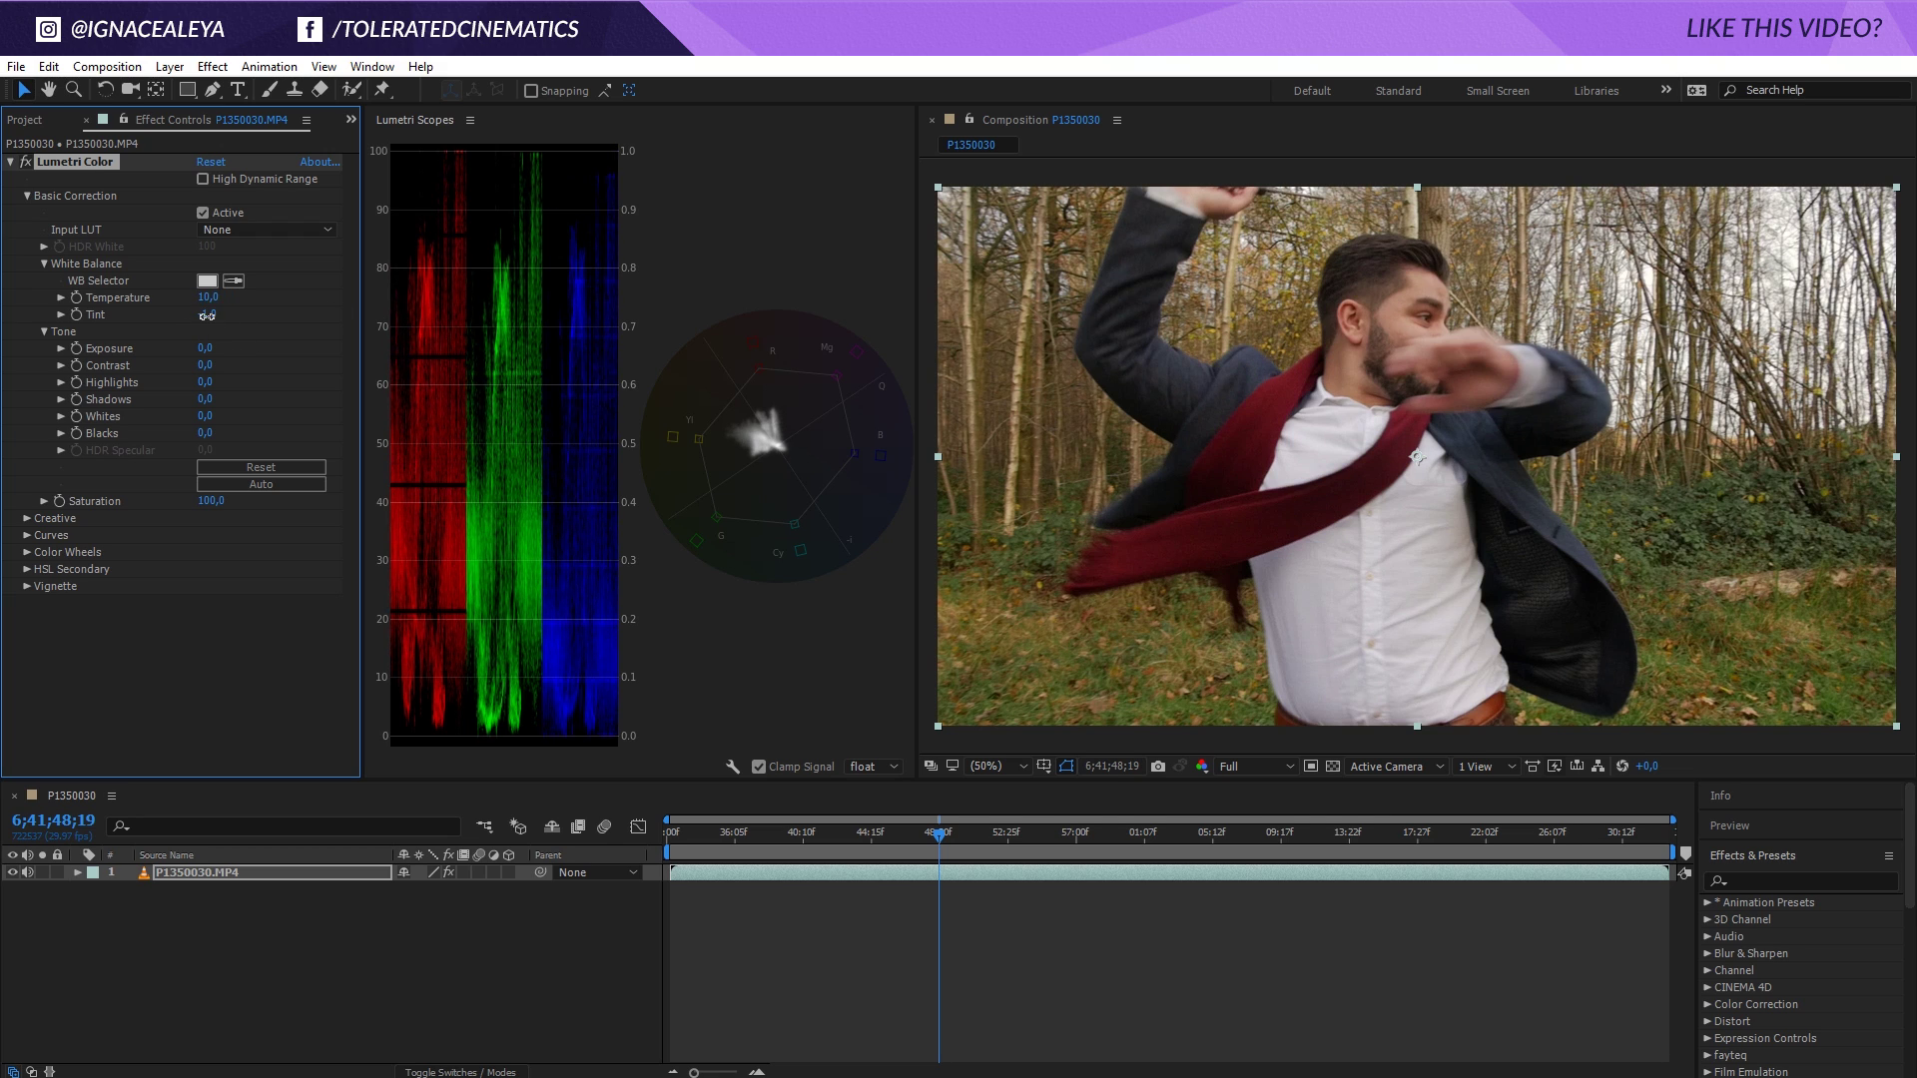
drag(207, 315, 202, 315)
click(210, 297)
text(7)
key(Return)
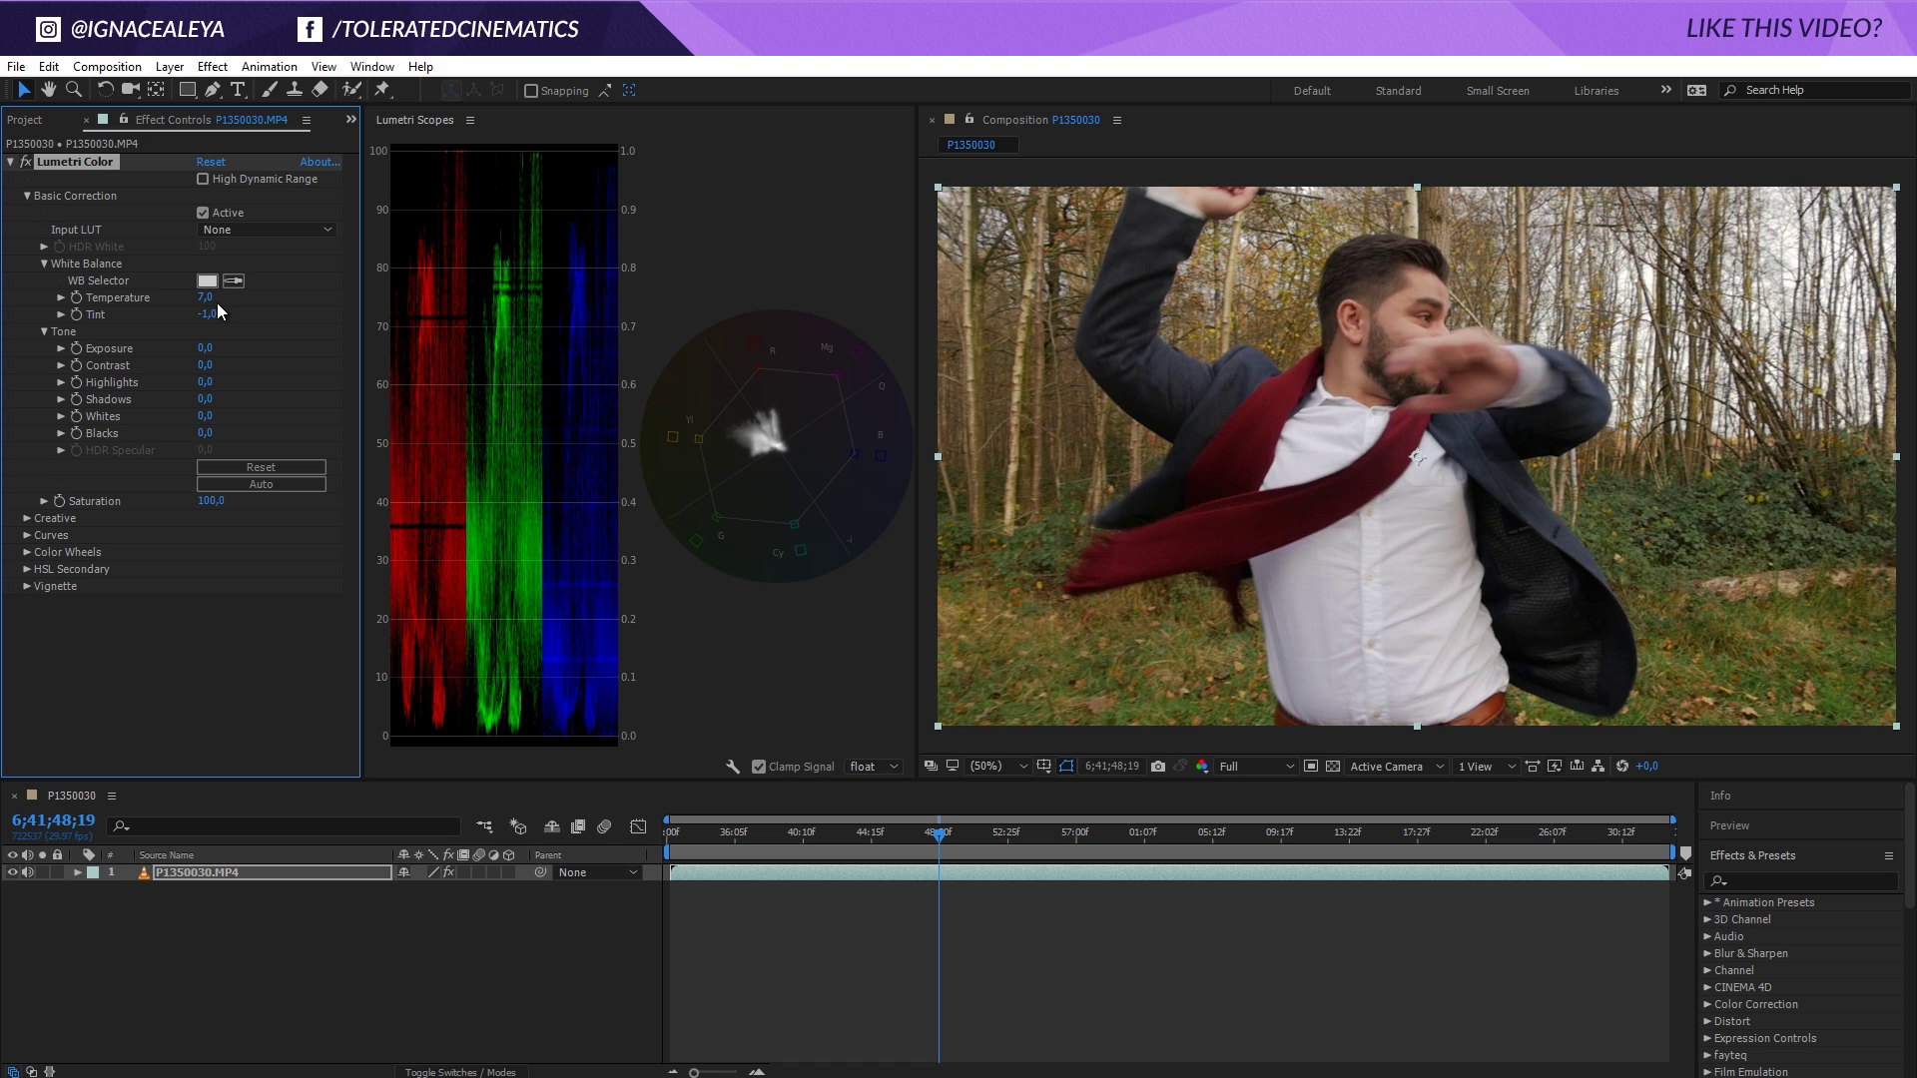
- Settle the white balance at Temperature 1,7 and Tint -0,4
drag(218, 300, 241, 318)
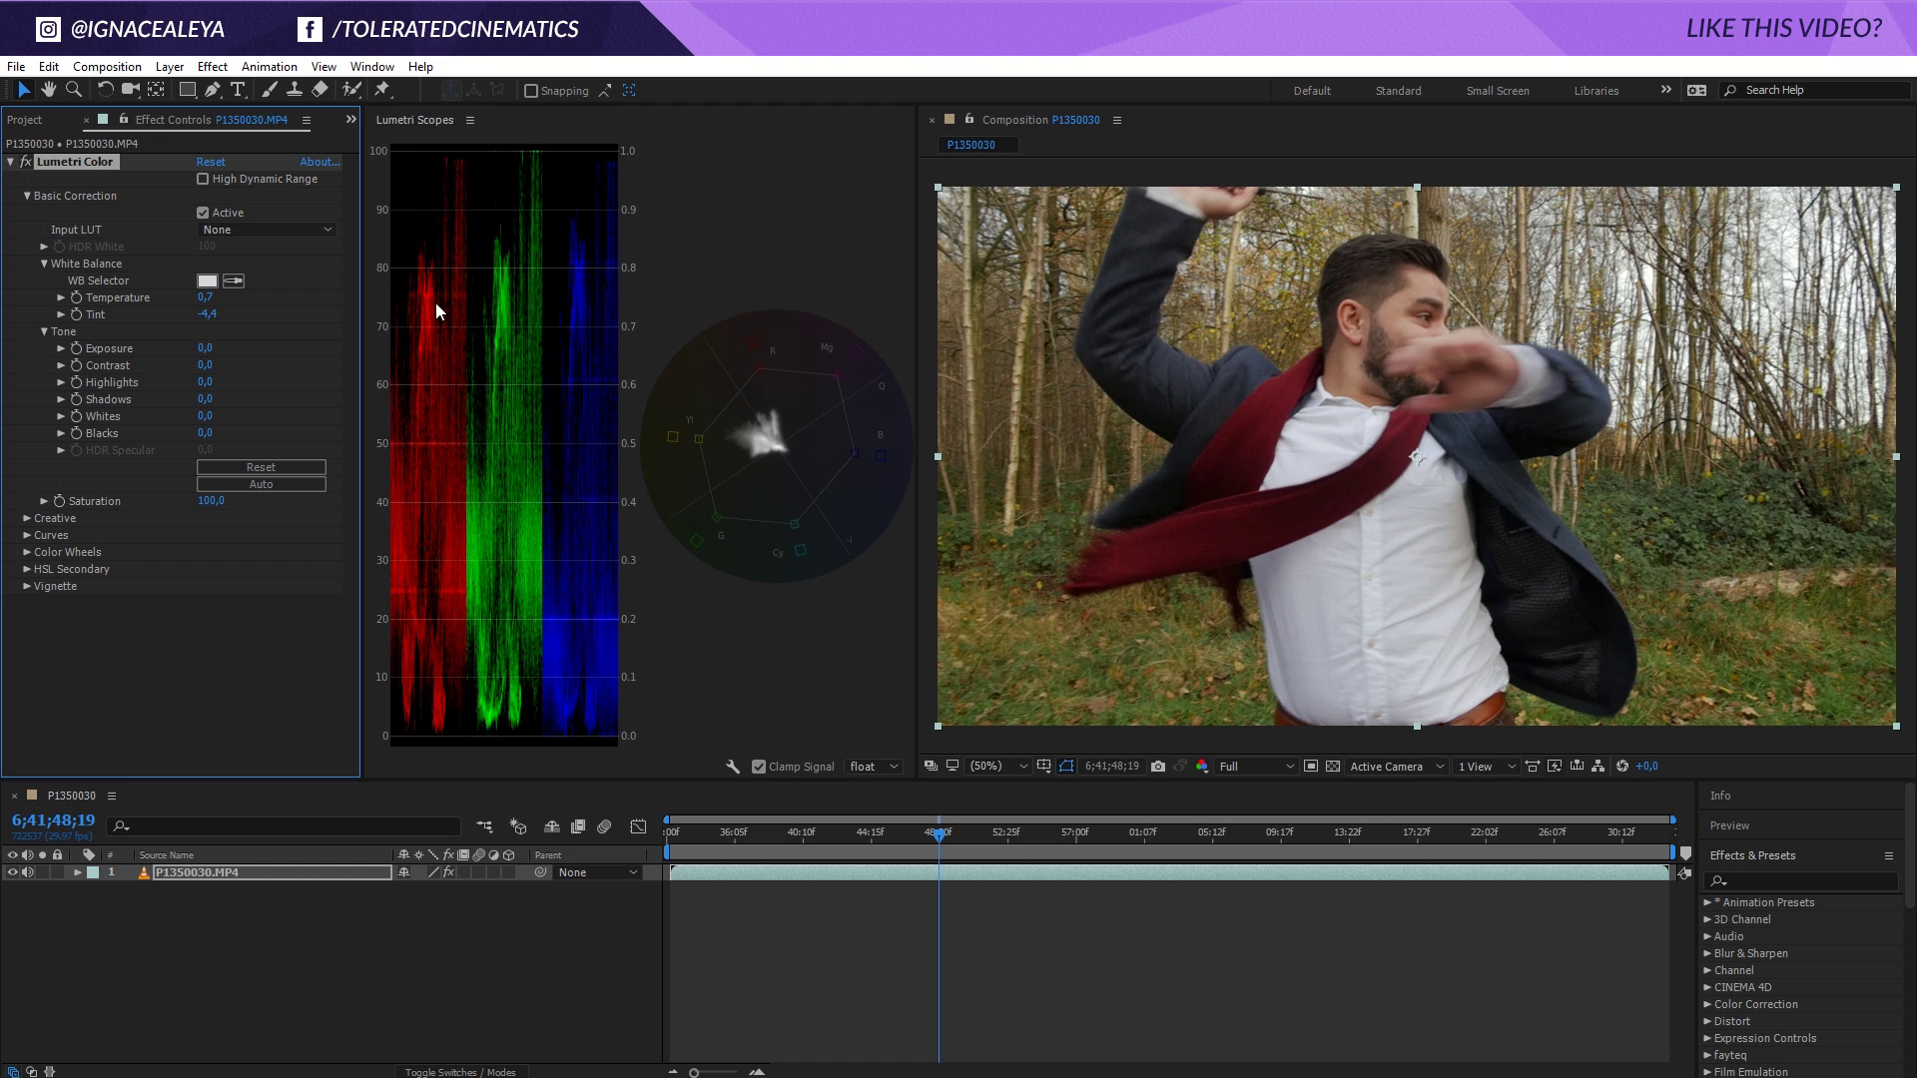
click(207, 302)
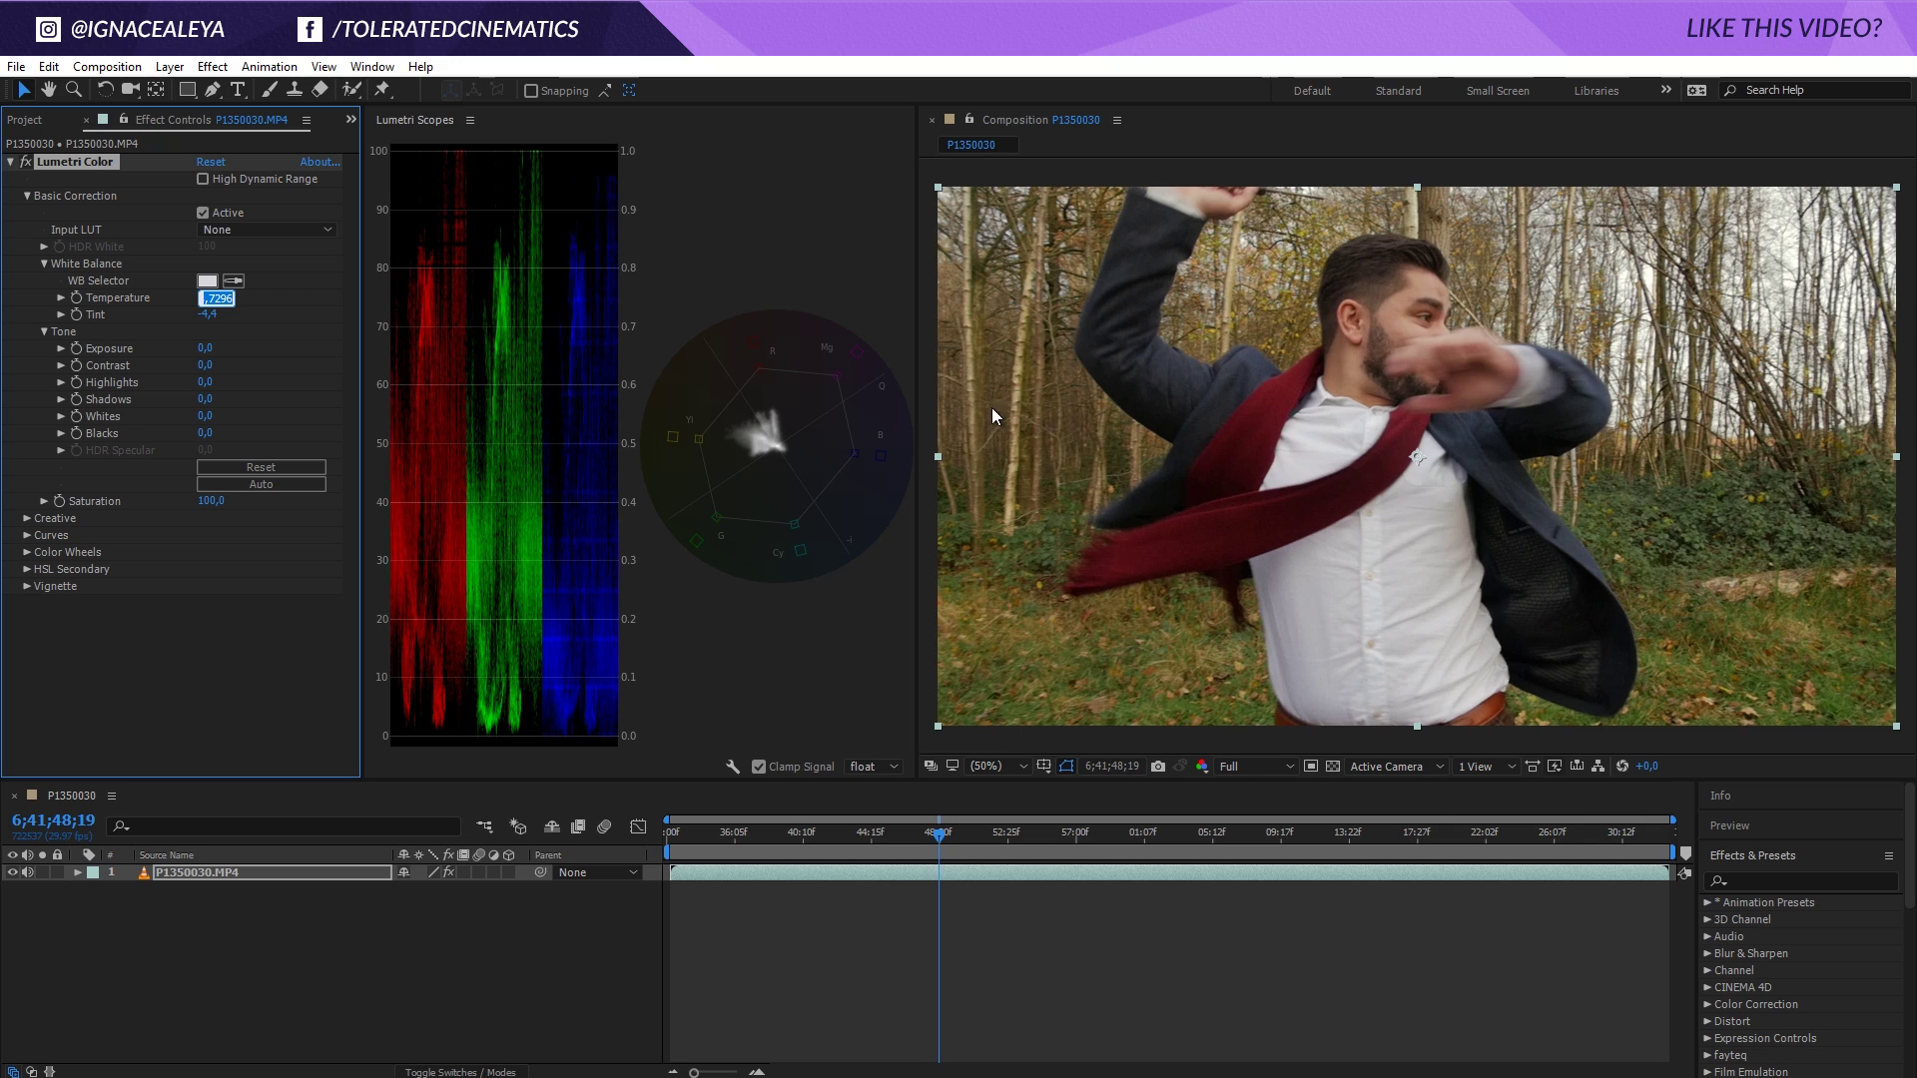
click(294, 313)
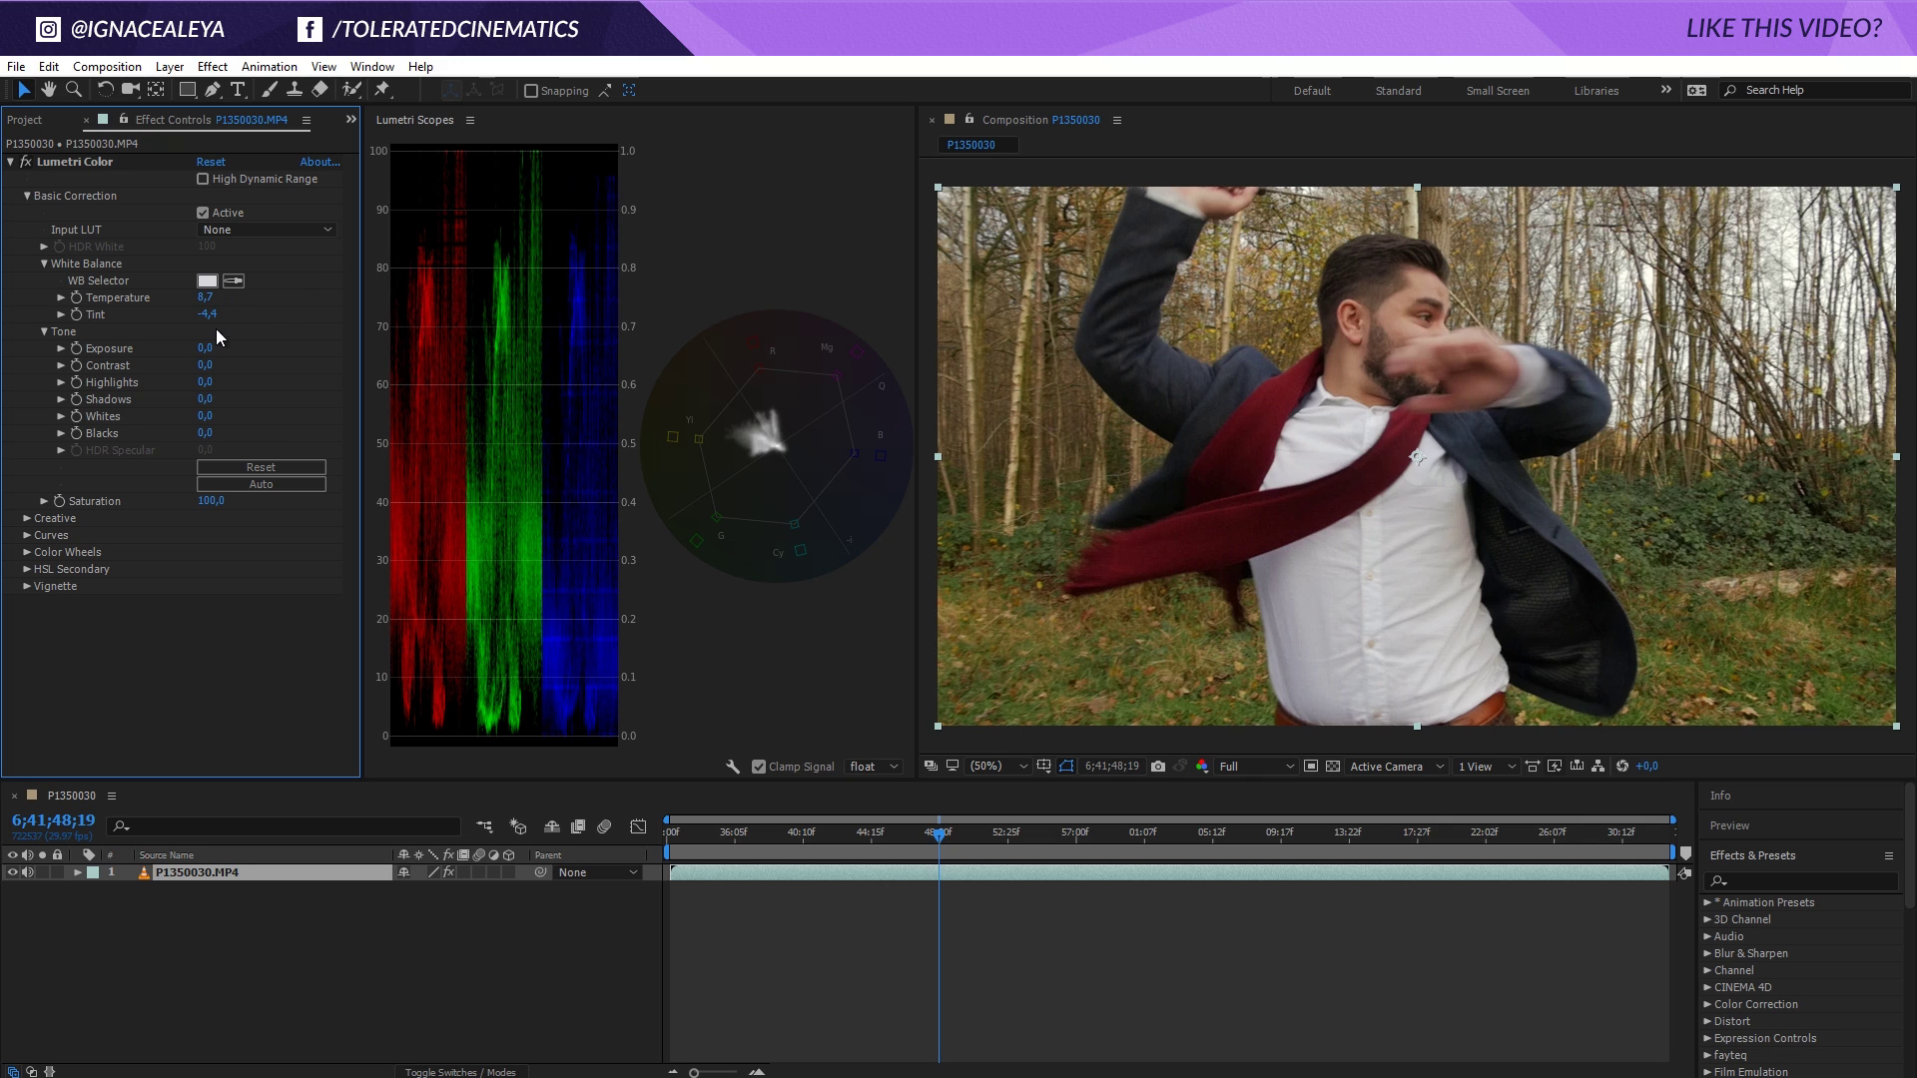
click(205, 297)
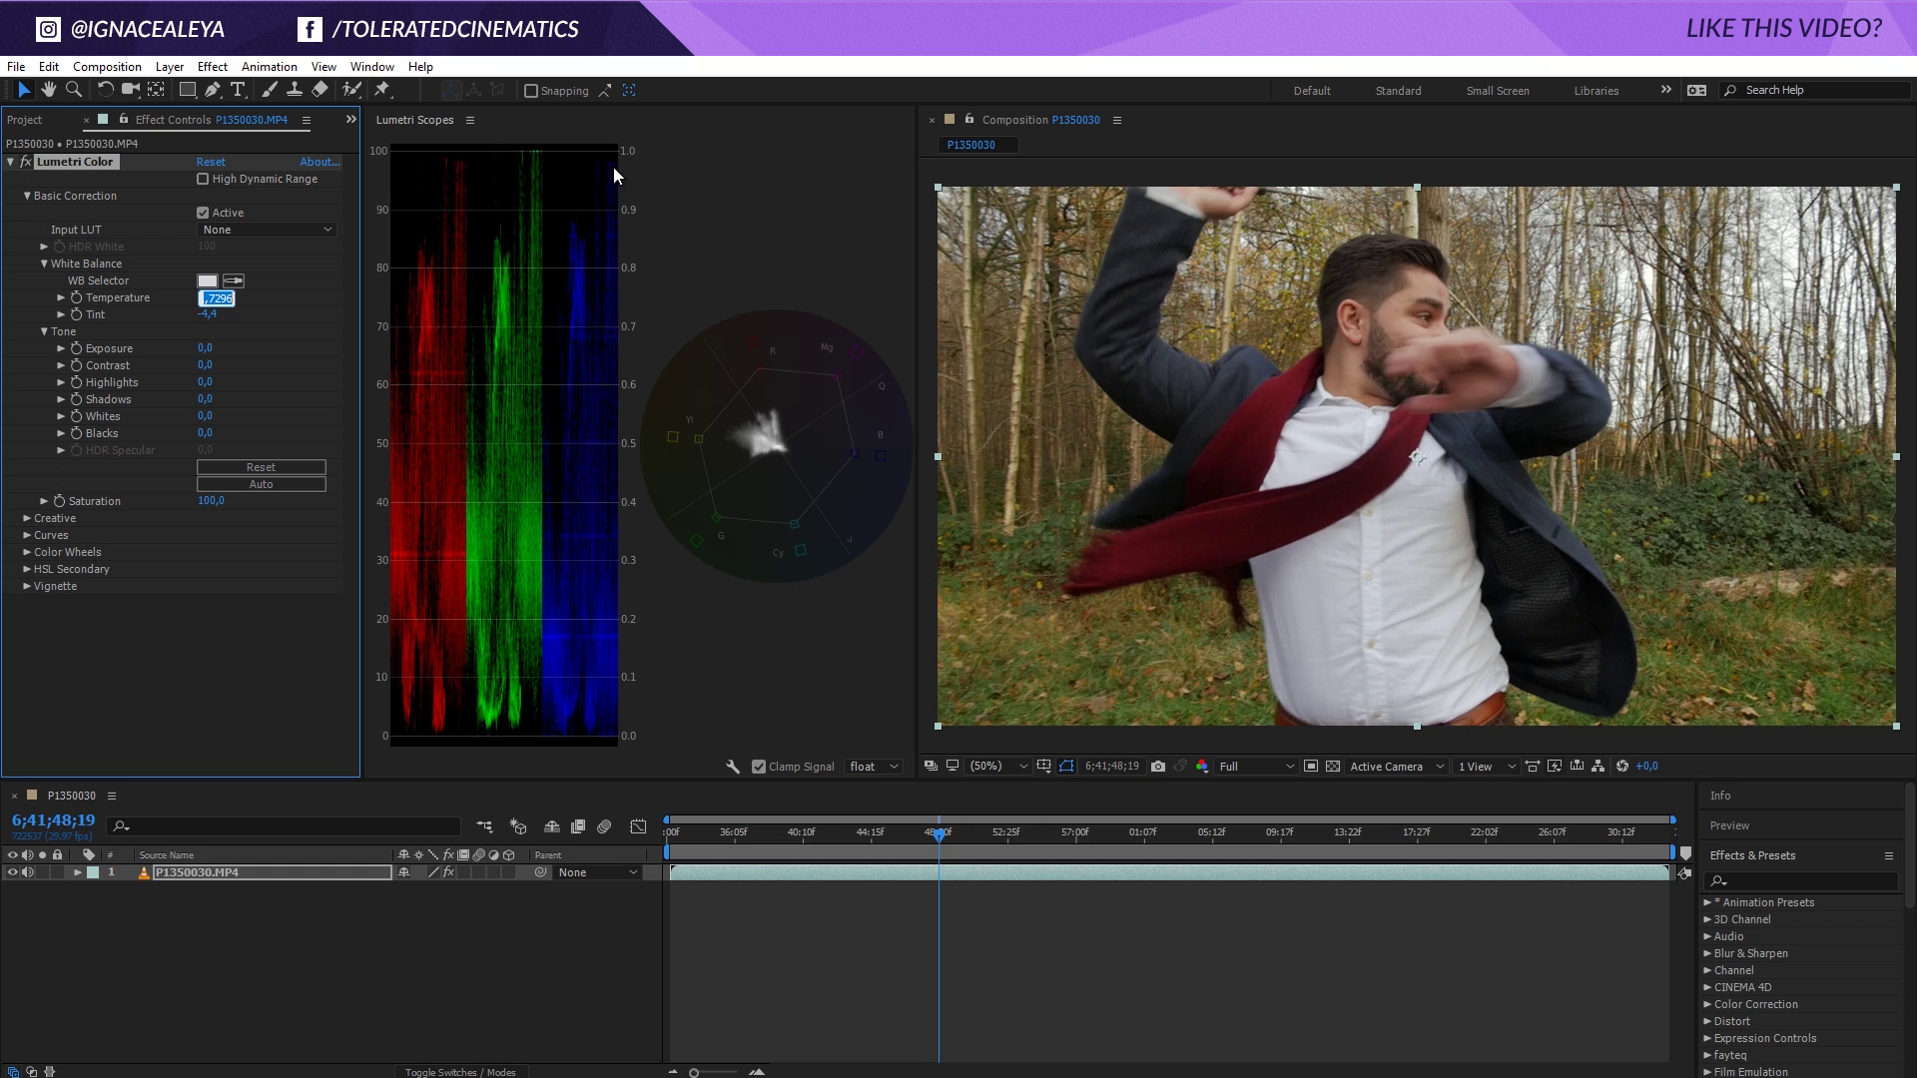
click(216, 313)
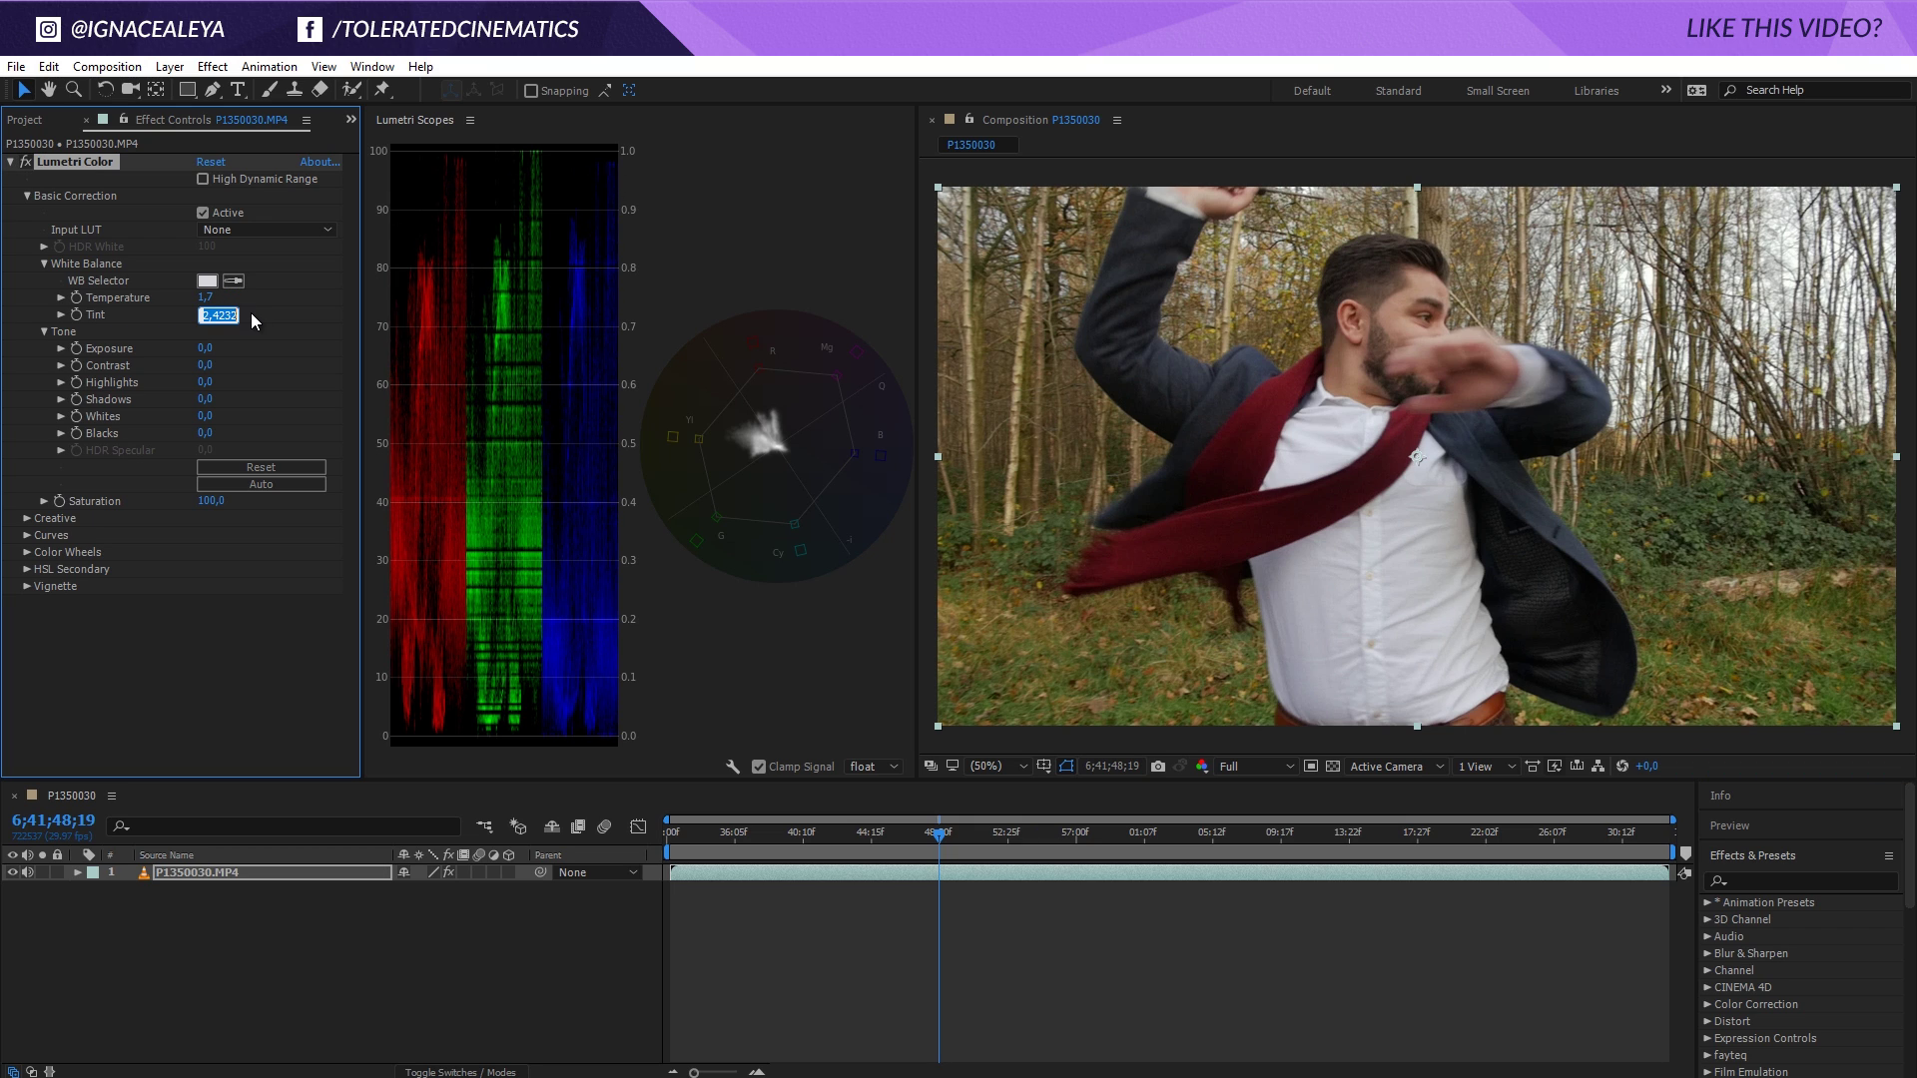
text(0)
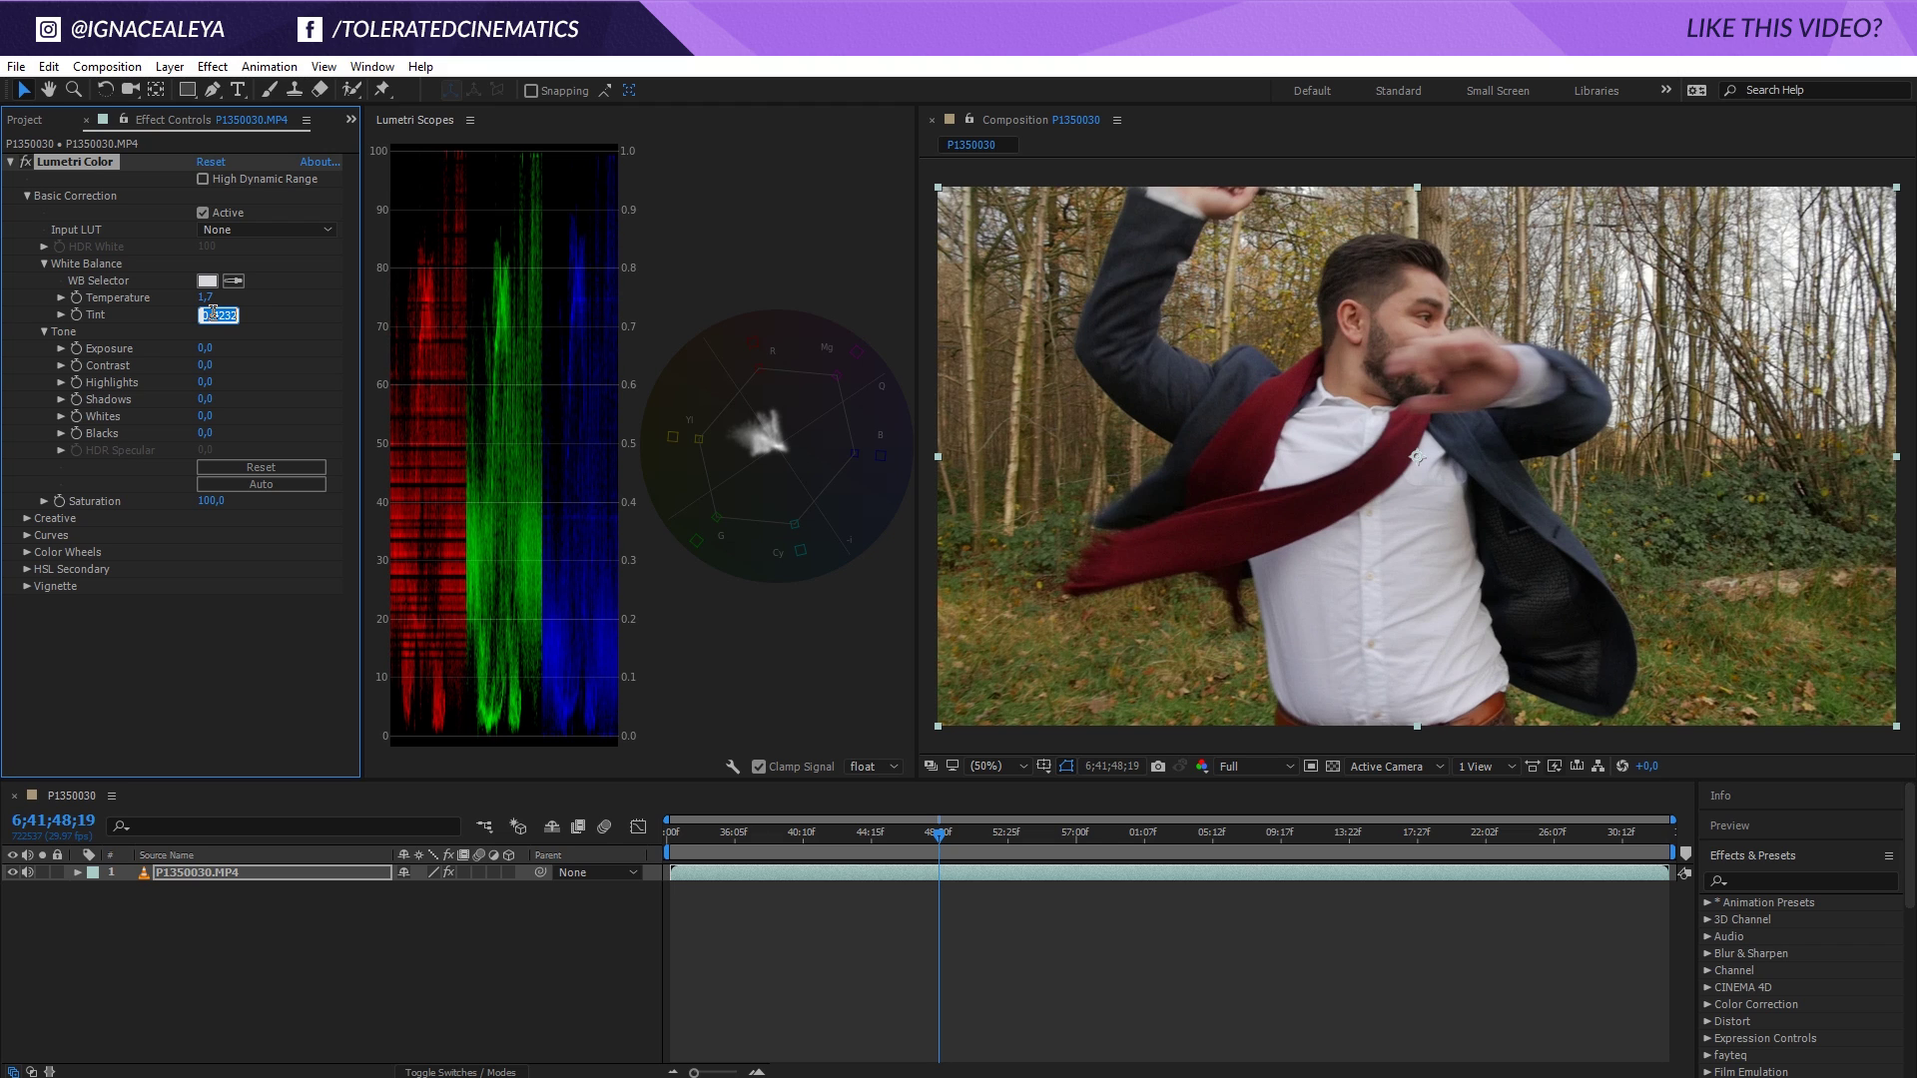
text(-)
key(Return)
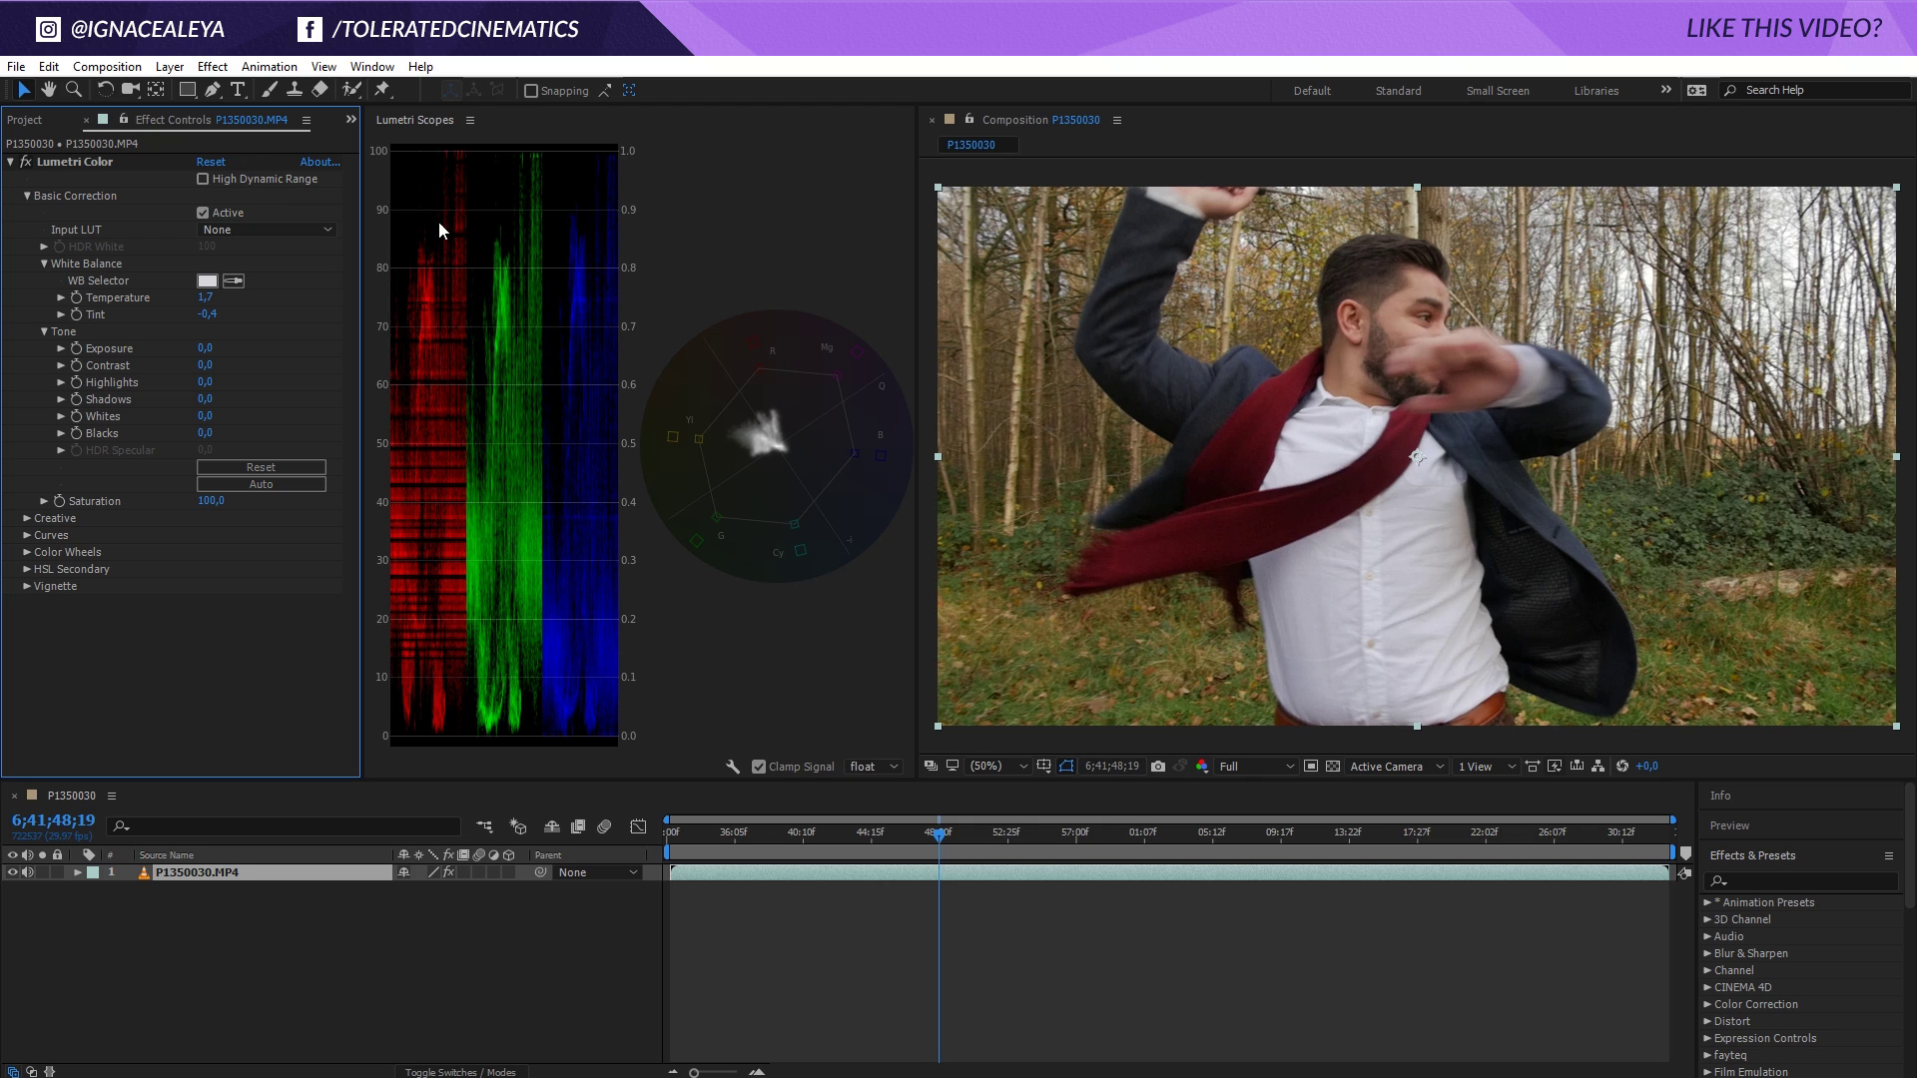
- Zoom in on the man's face and draw an elliptical mask over his temple
click(192, 97)
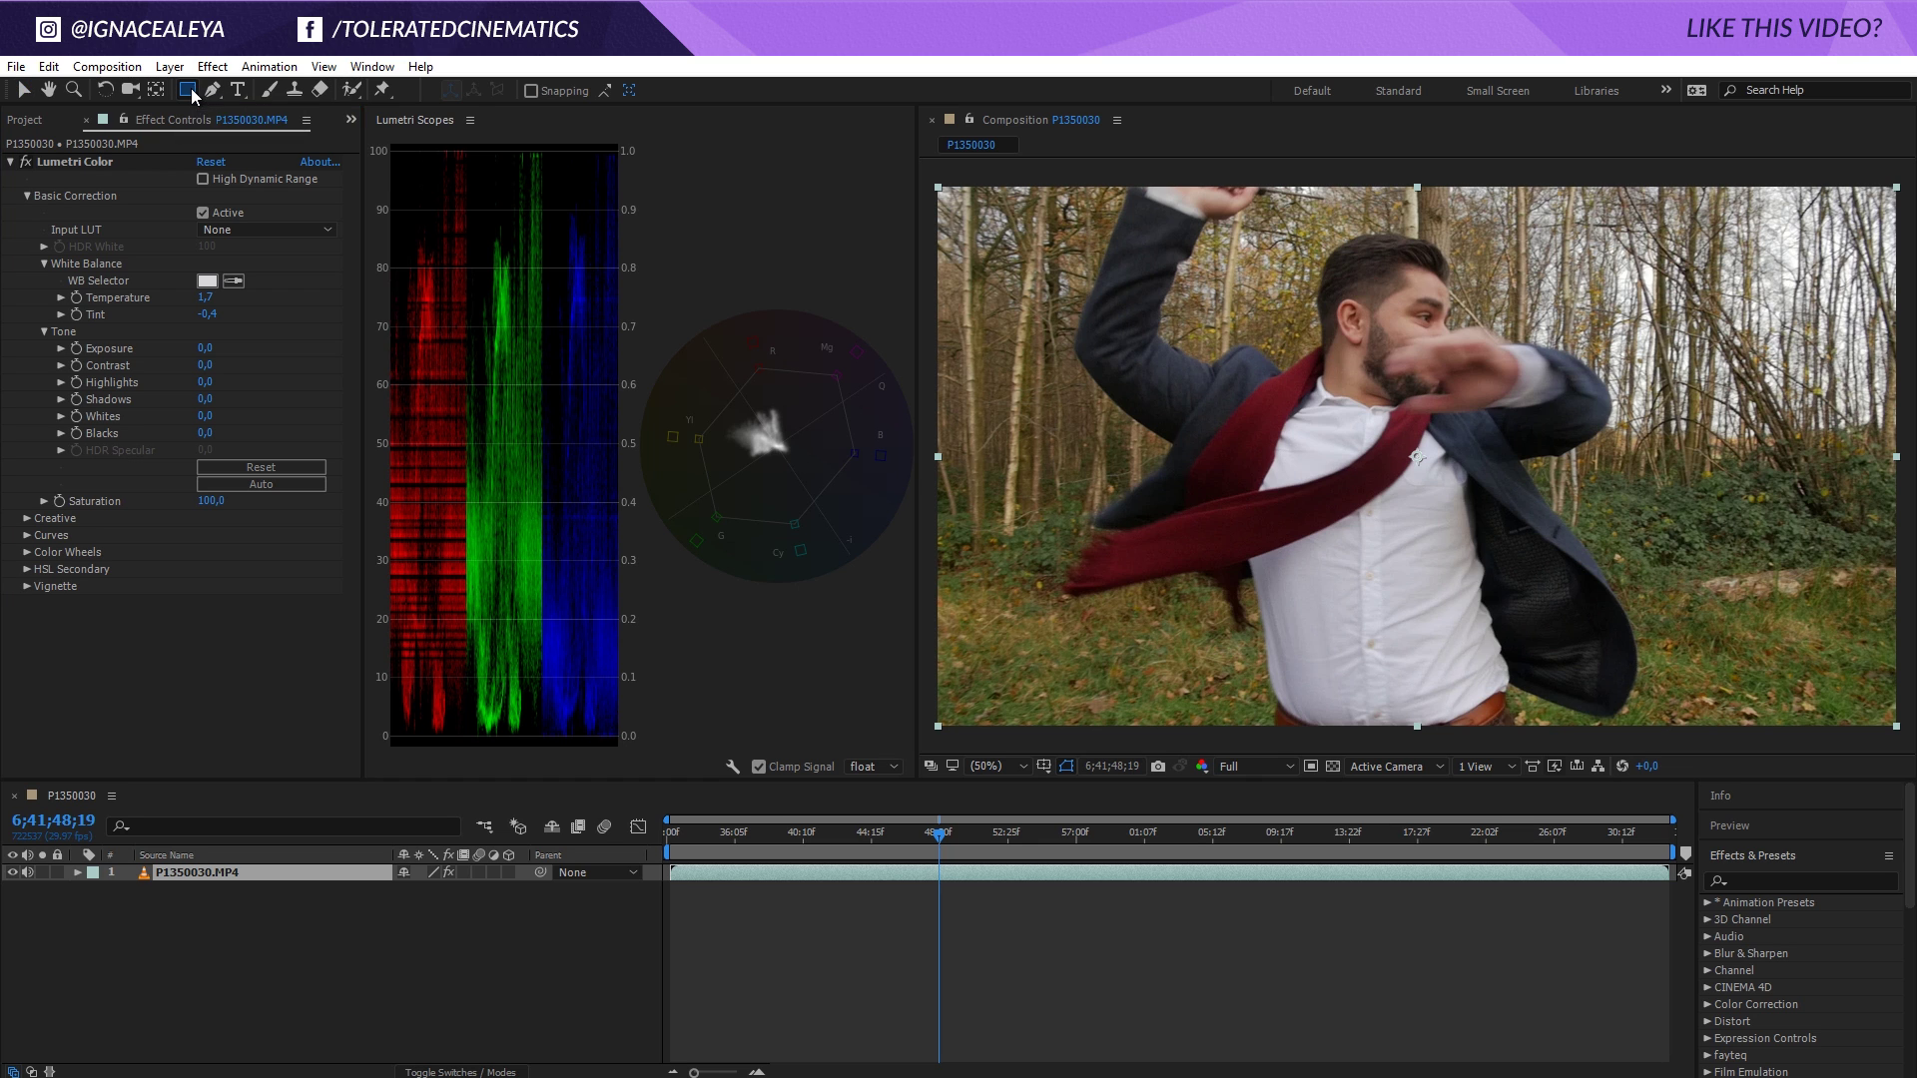
click(248, 134)
scroll(1238, 302, up, 1)
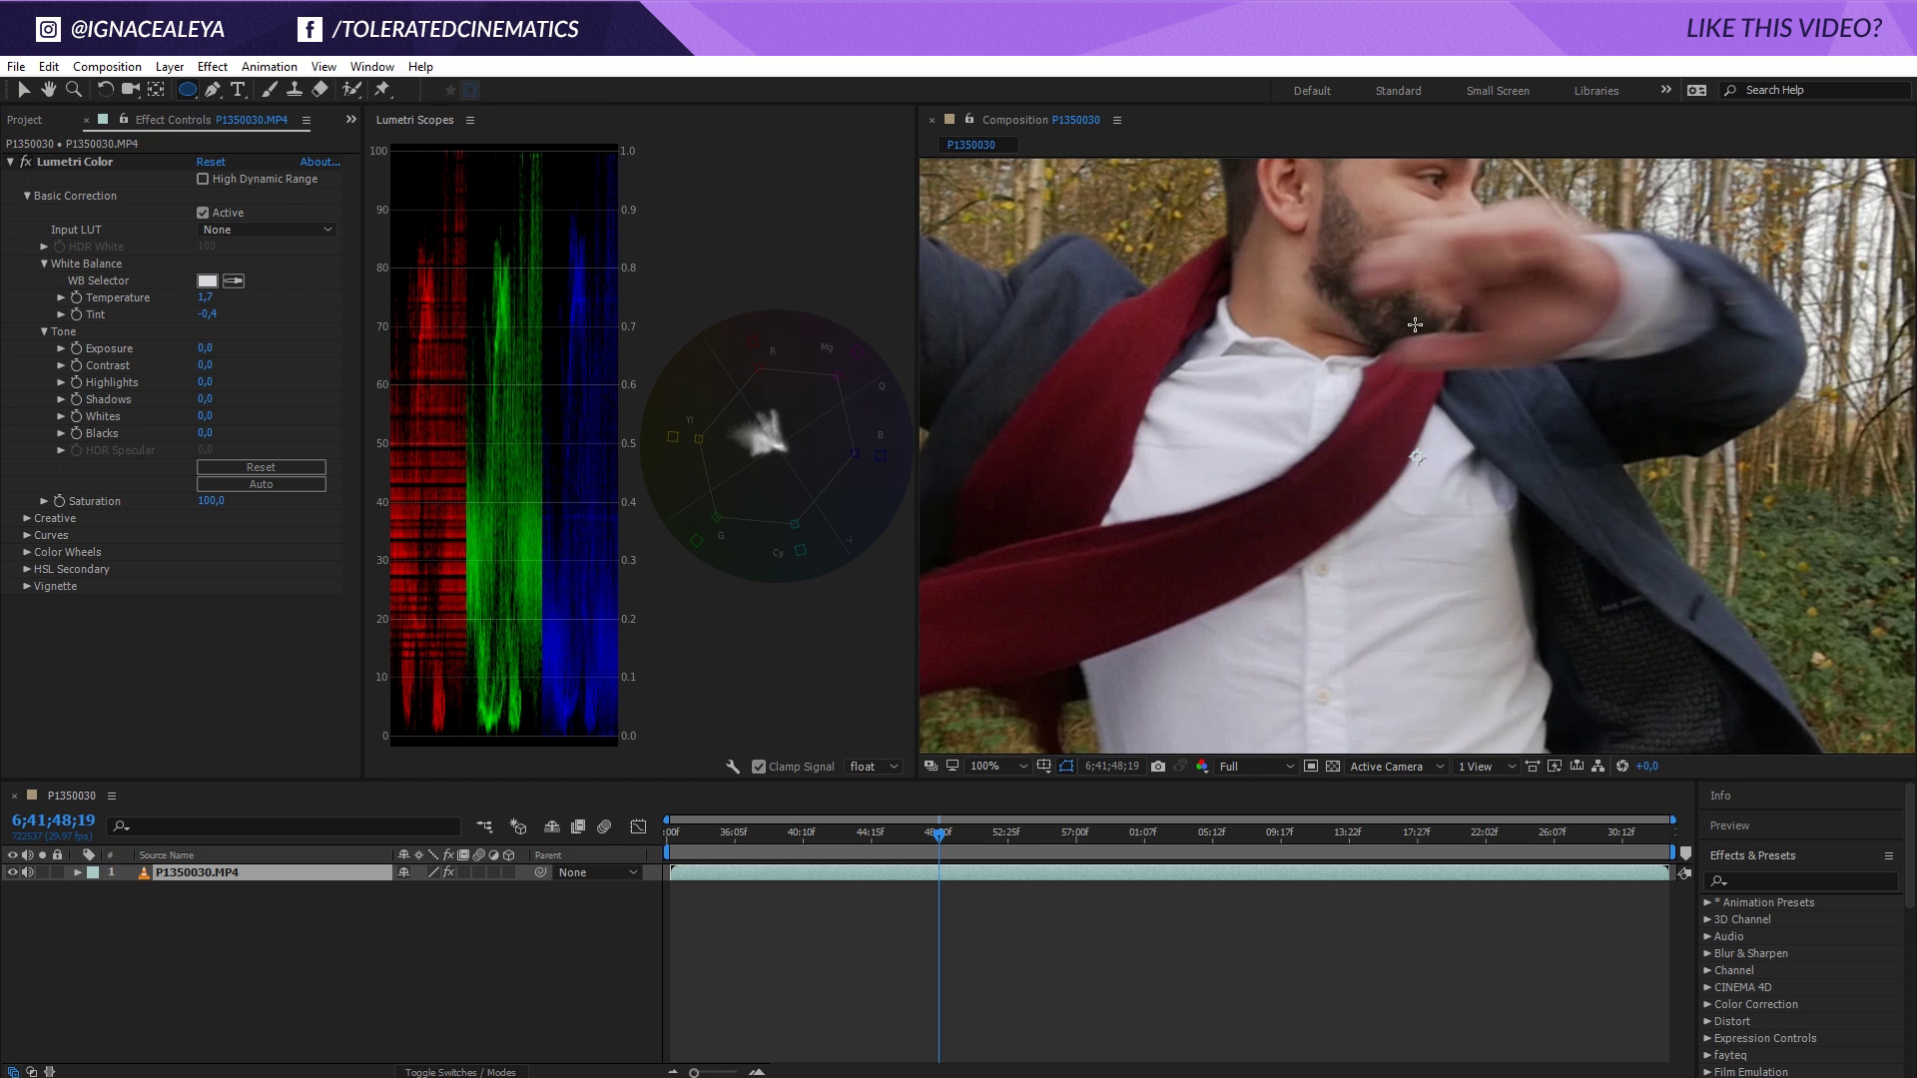
scroll(1402, 293, up, 1)
key(h)
drag(1305, 266, 1293, 479)
key(q)
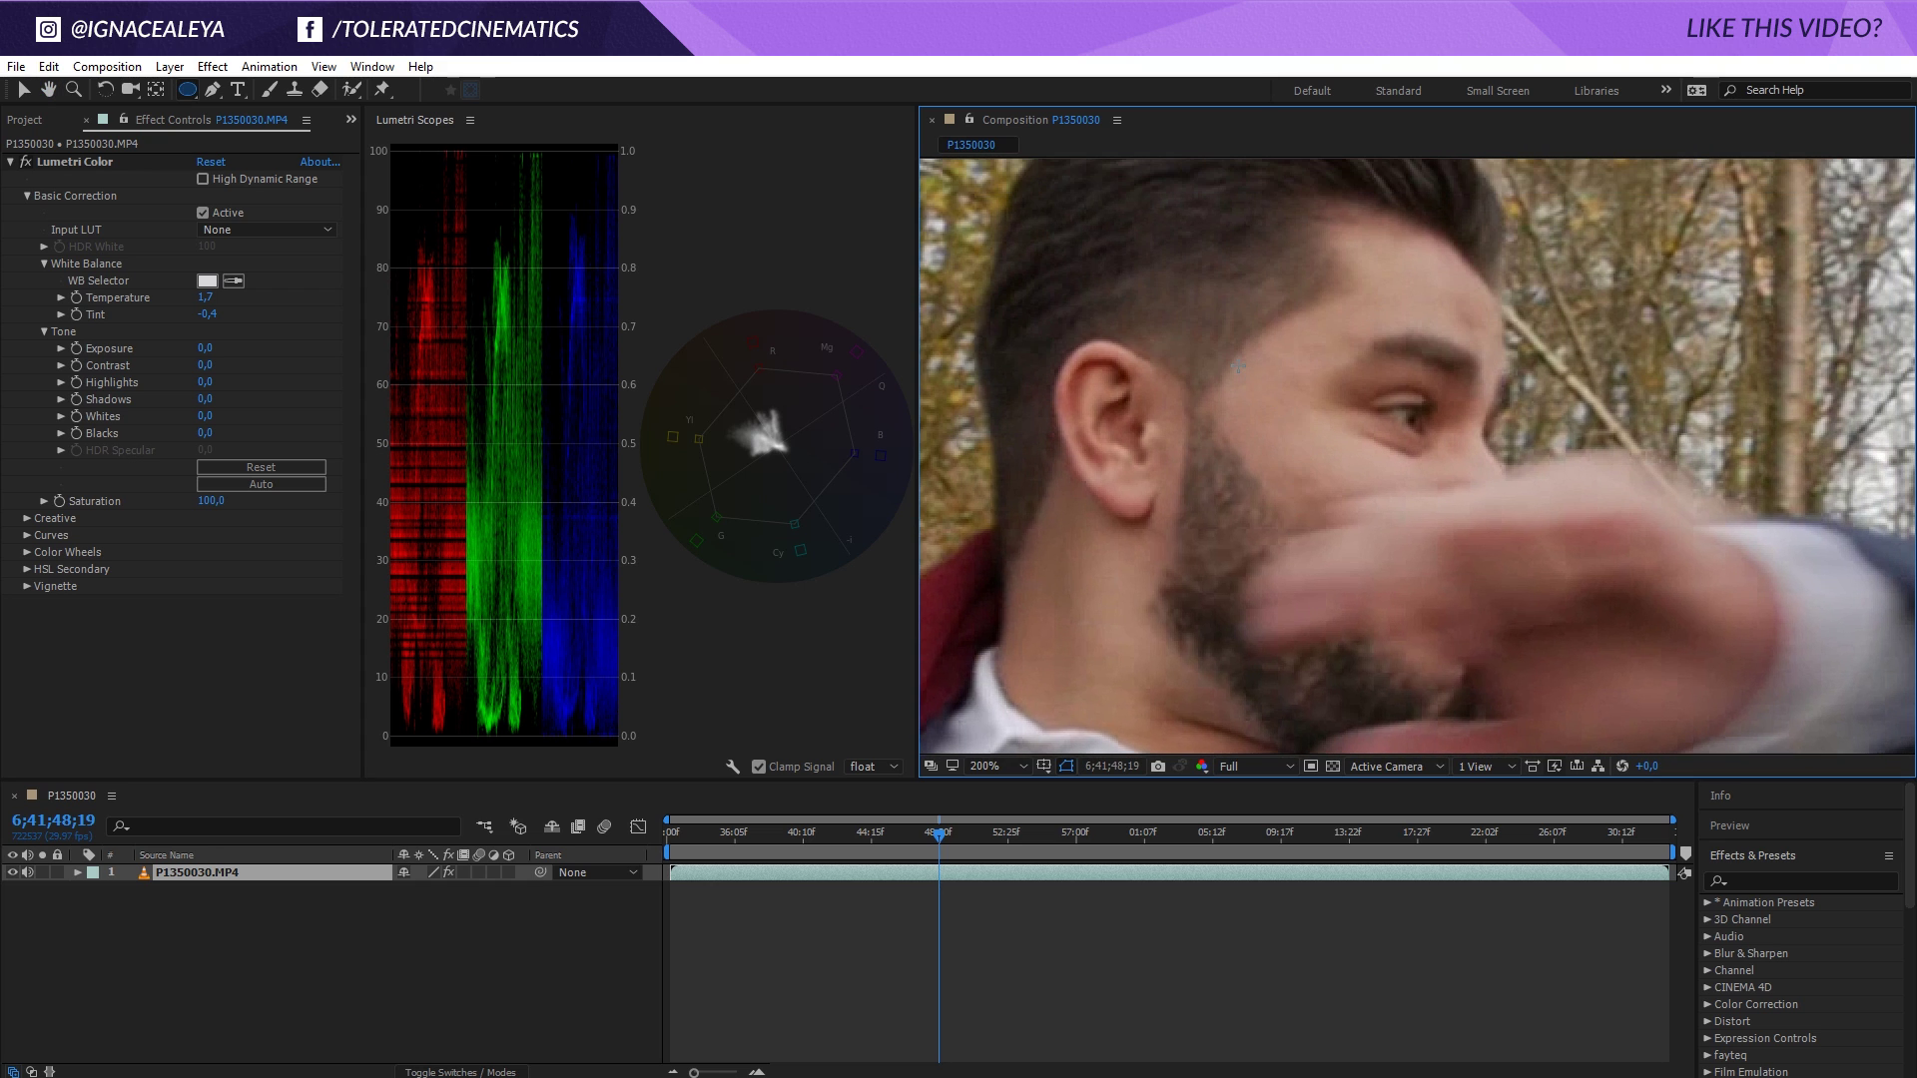
drag(1238, 364, 1313, 447)
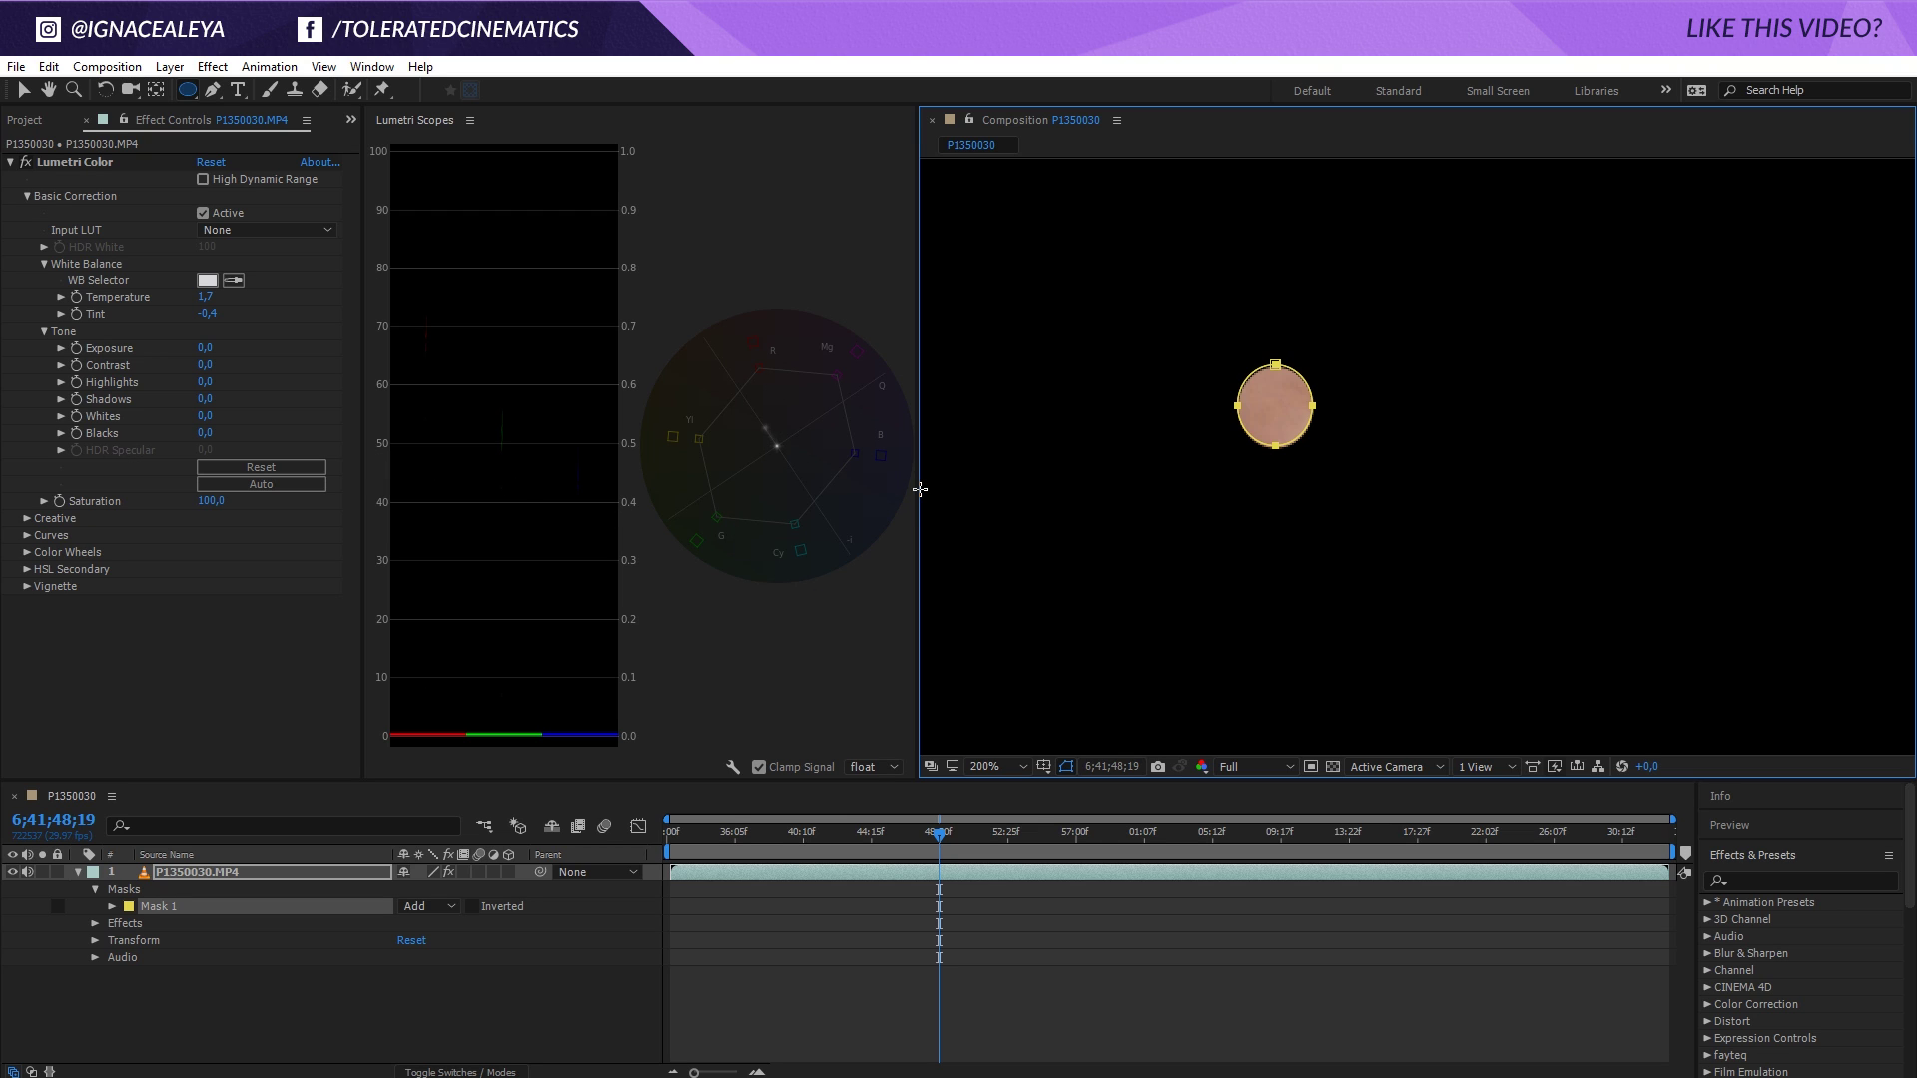
- Enlarge the vectorscope and test it by scrubbing Temperature and Tint, undoing both changes
drag(1042, 511, 1128, 535)
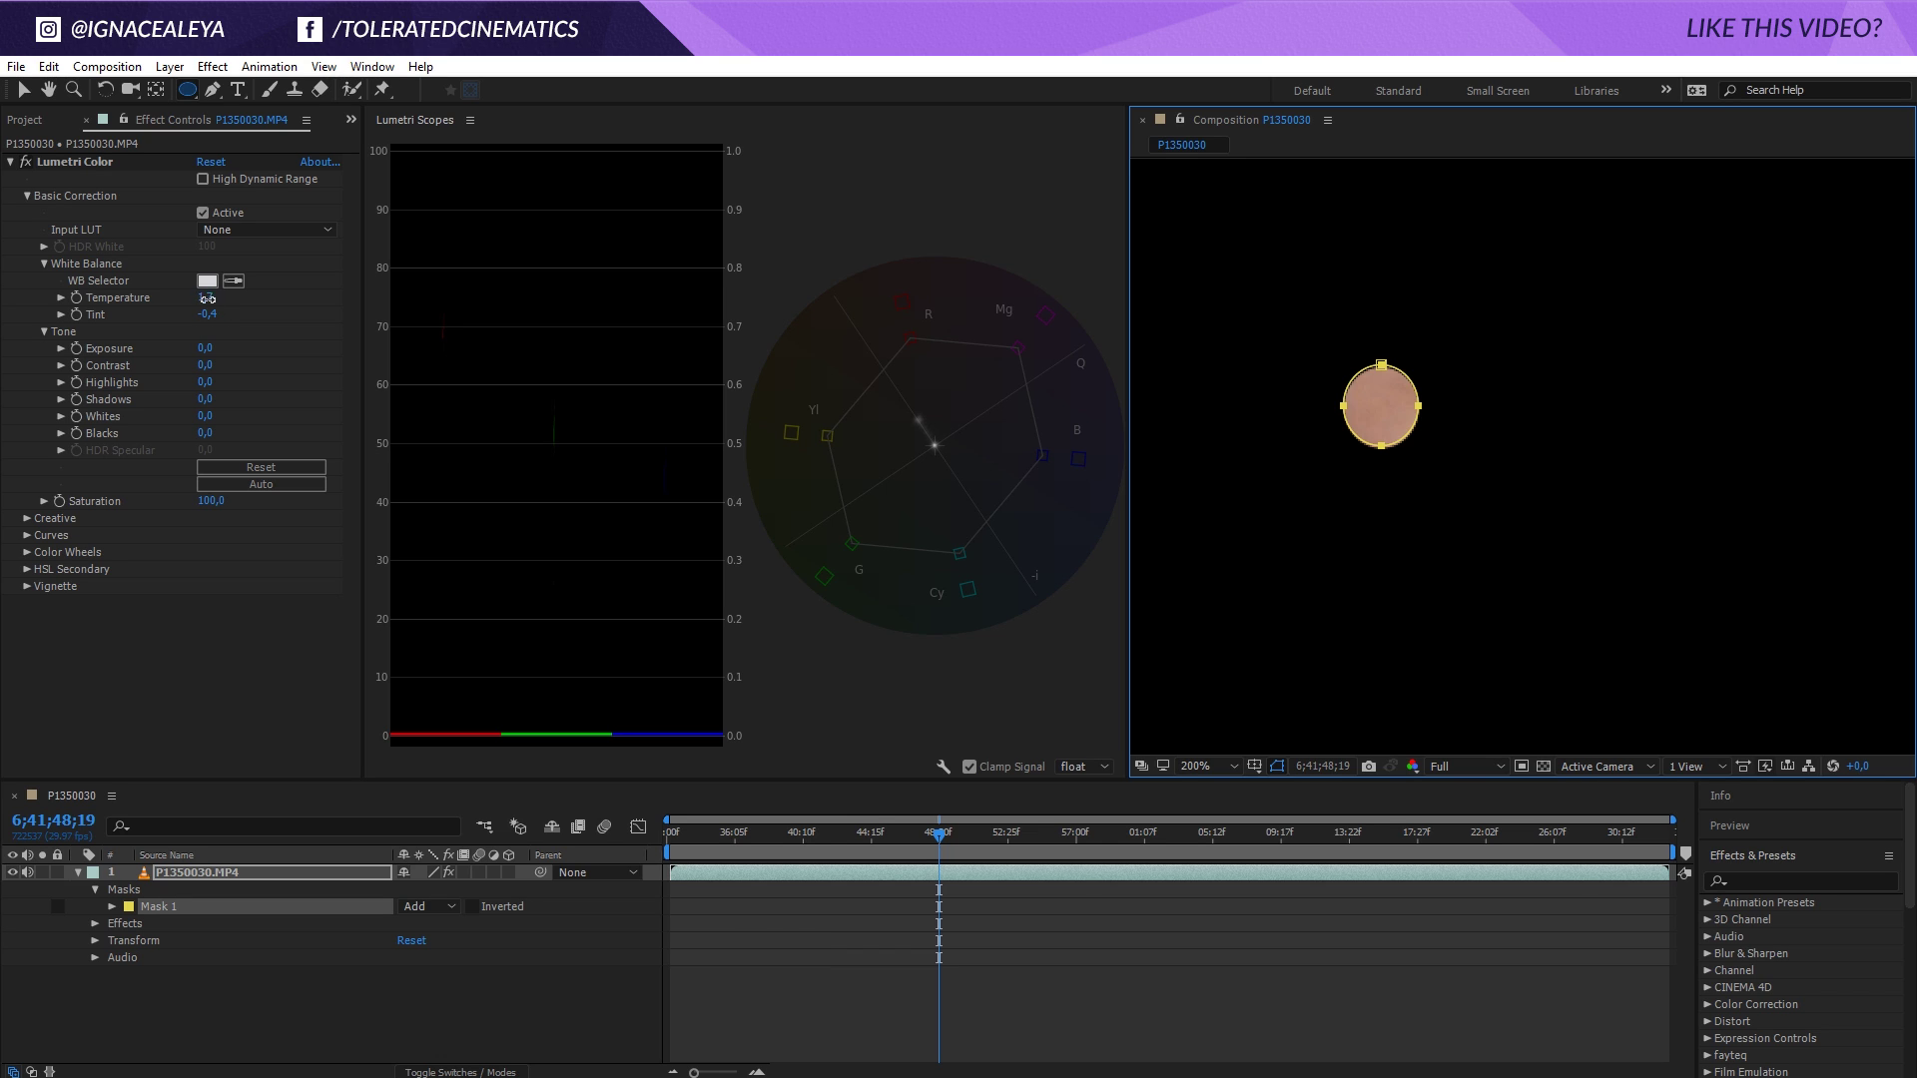
drag(207, 297, 156, 297)
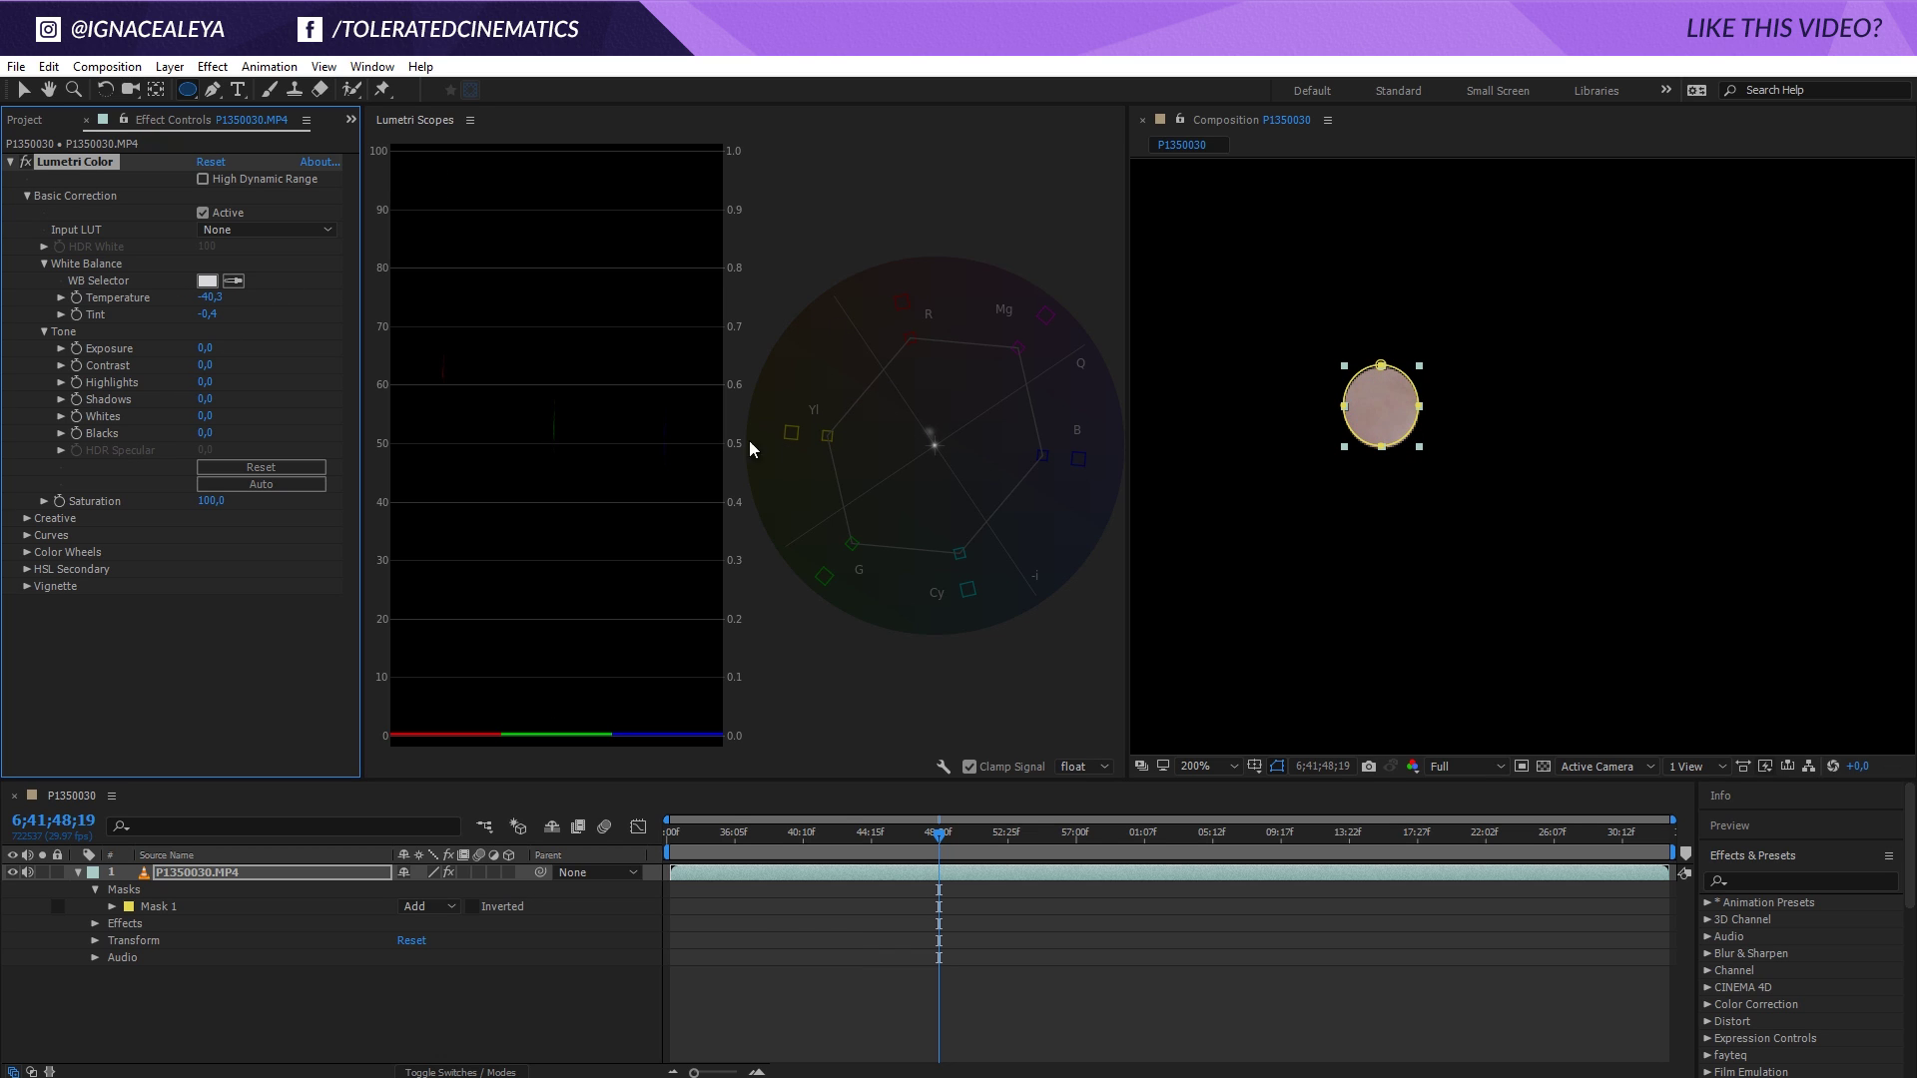
key(ctrl+z)
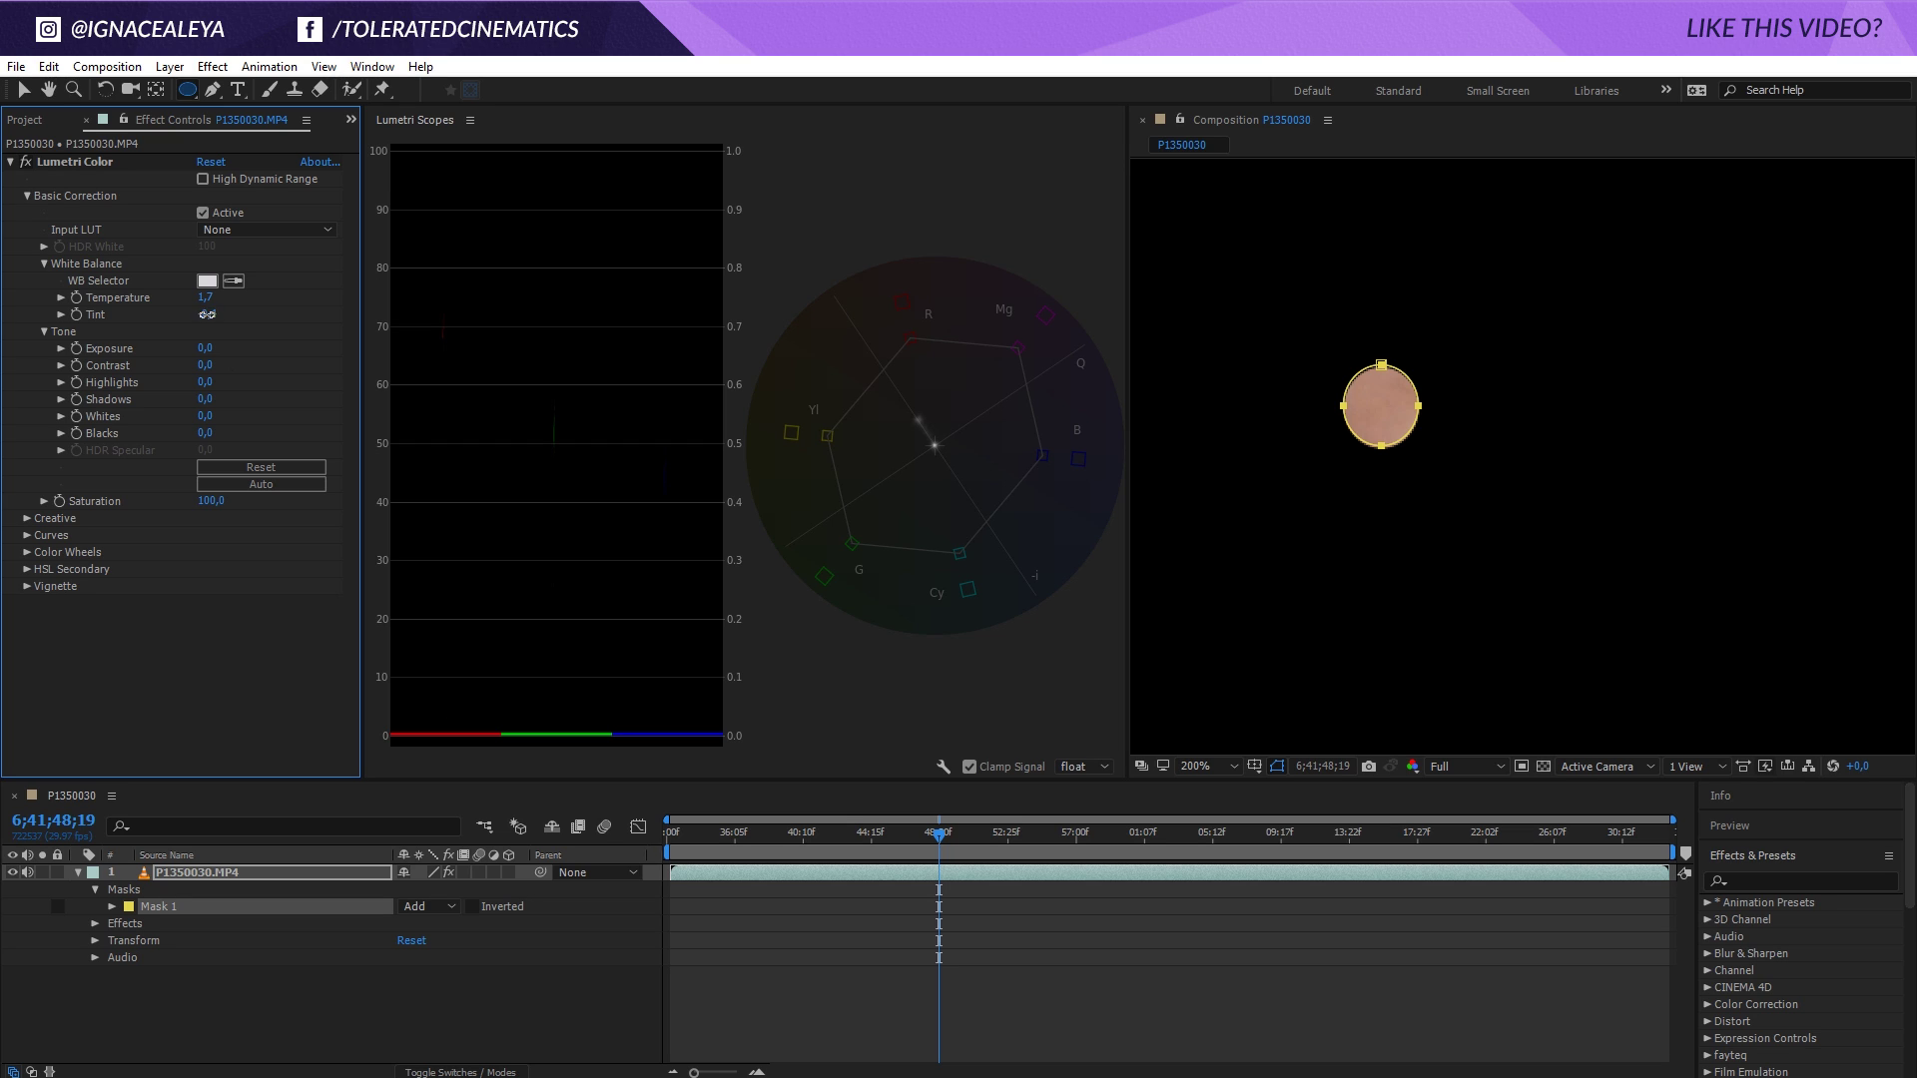
drag(207, 317, 440, 329)
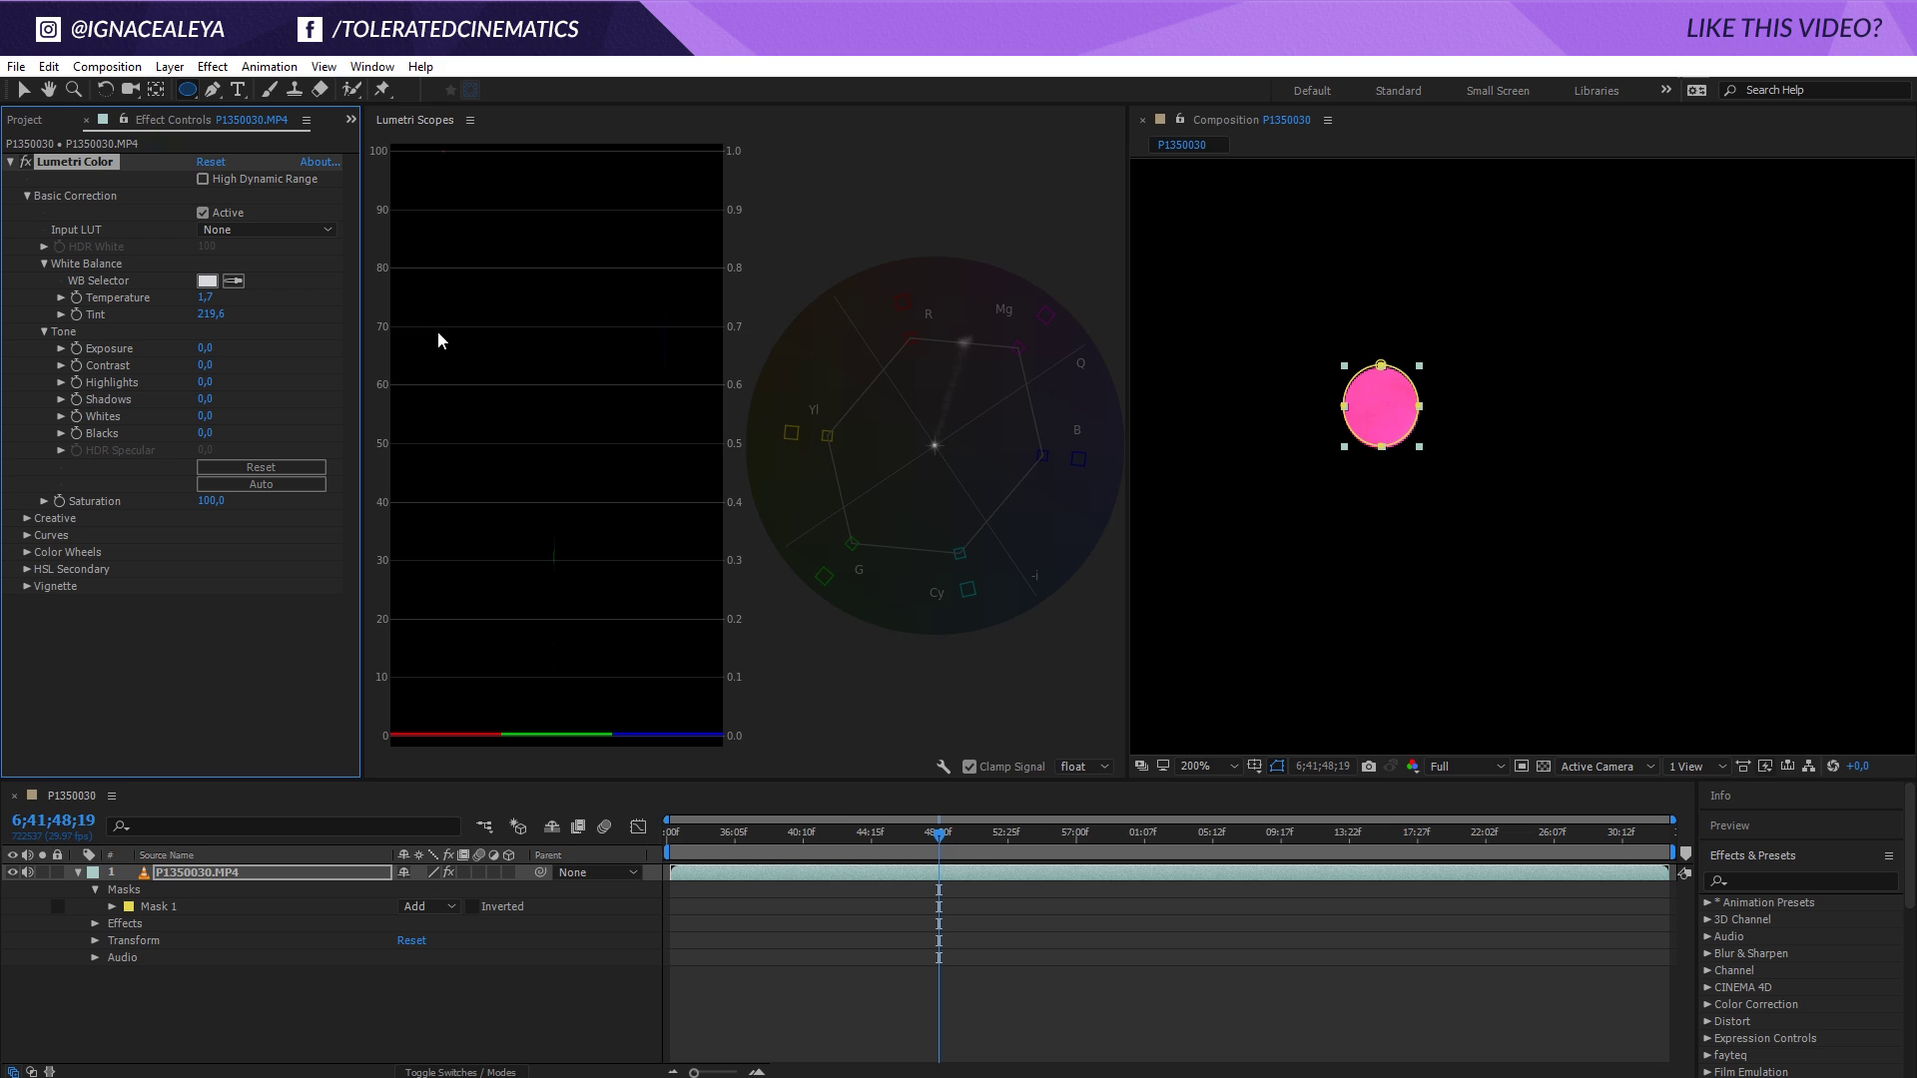
key(ctrl+z)
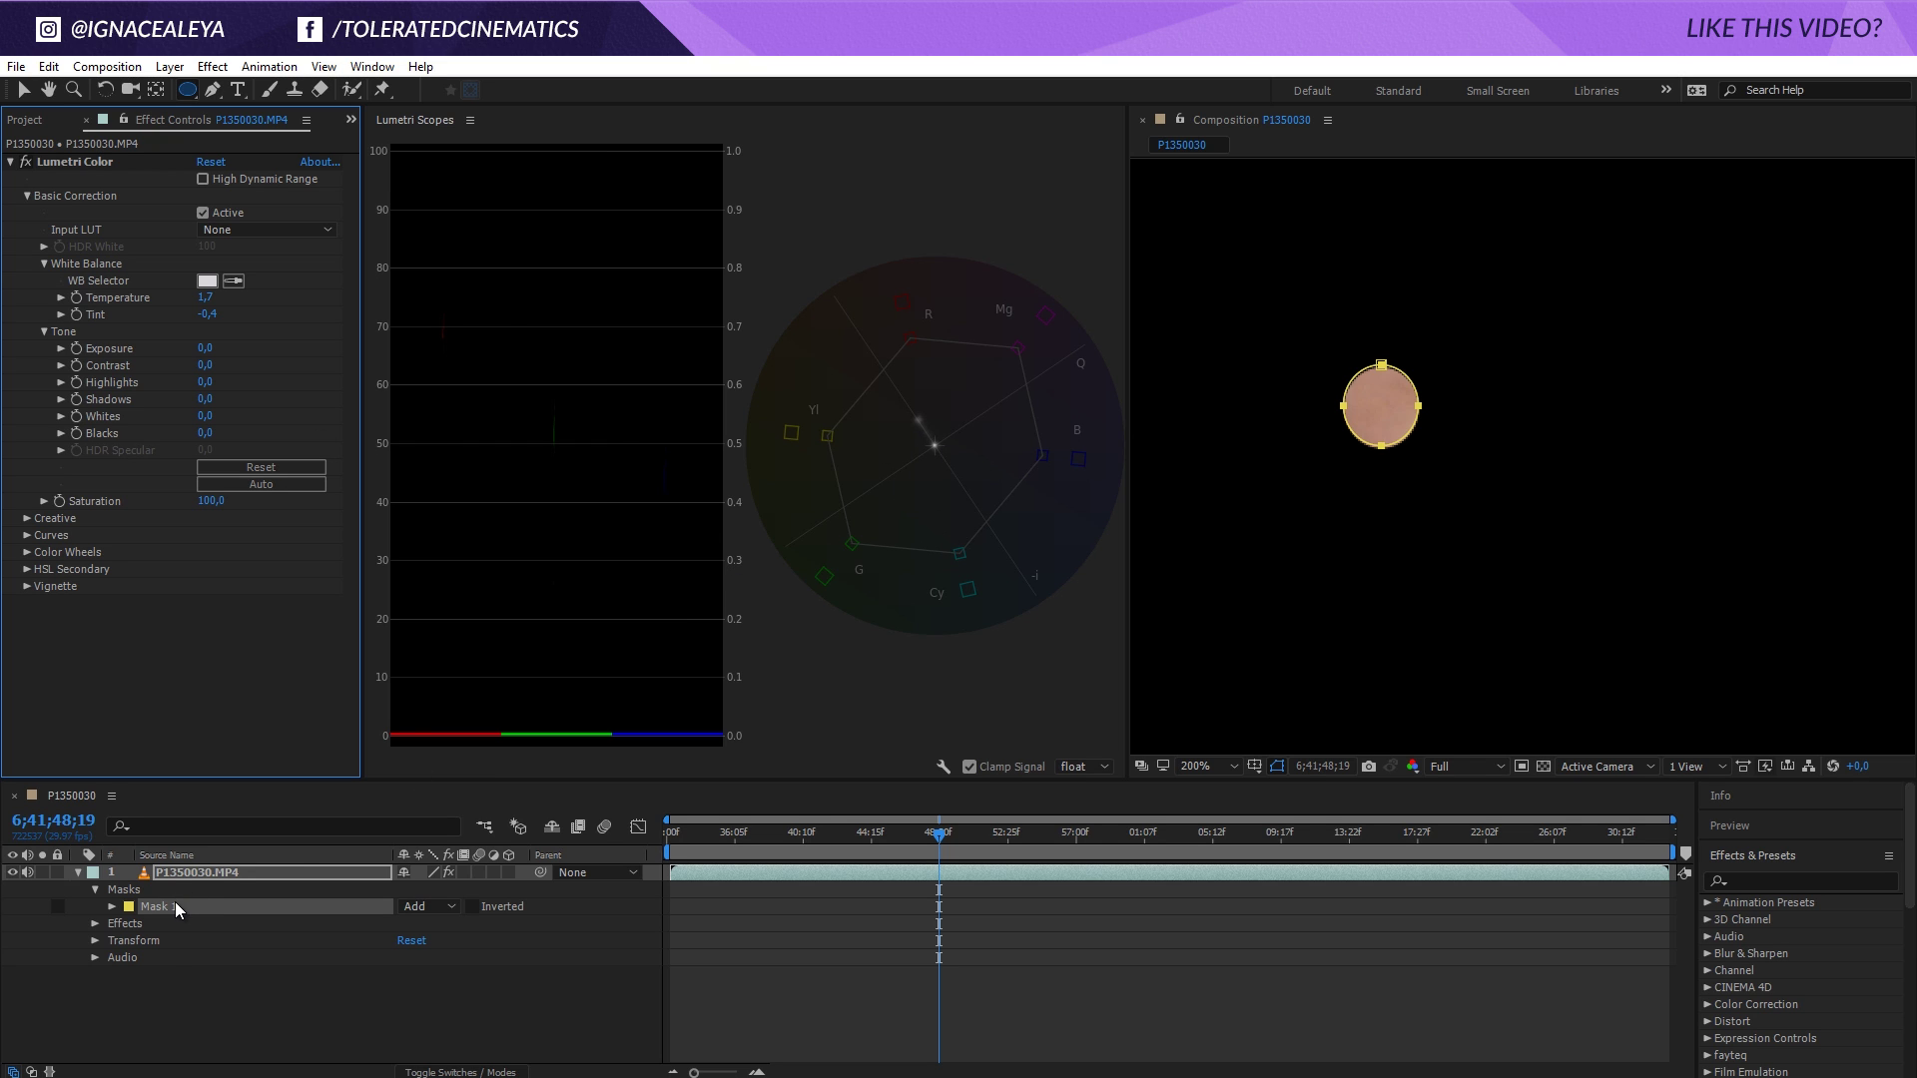
- Delete Mask 1, fit the full frame in the viewer, and scrub Blacks
key(Delete)
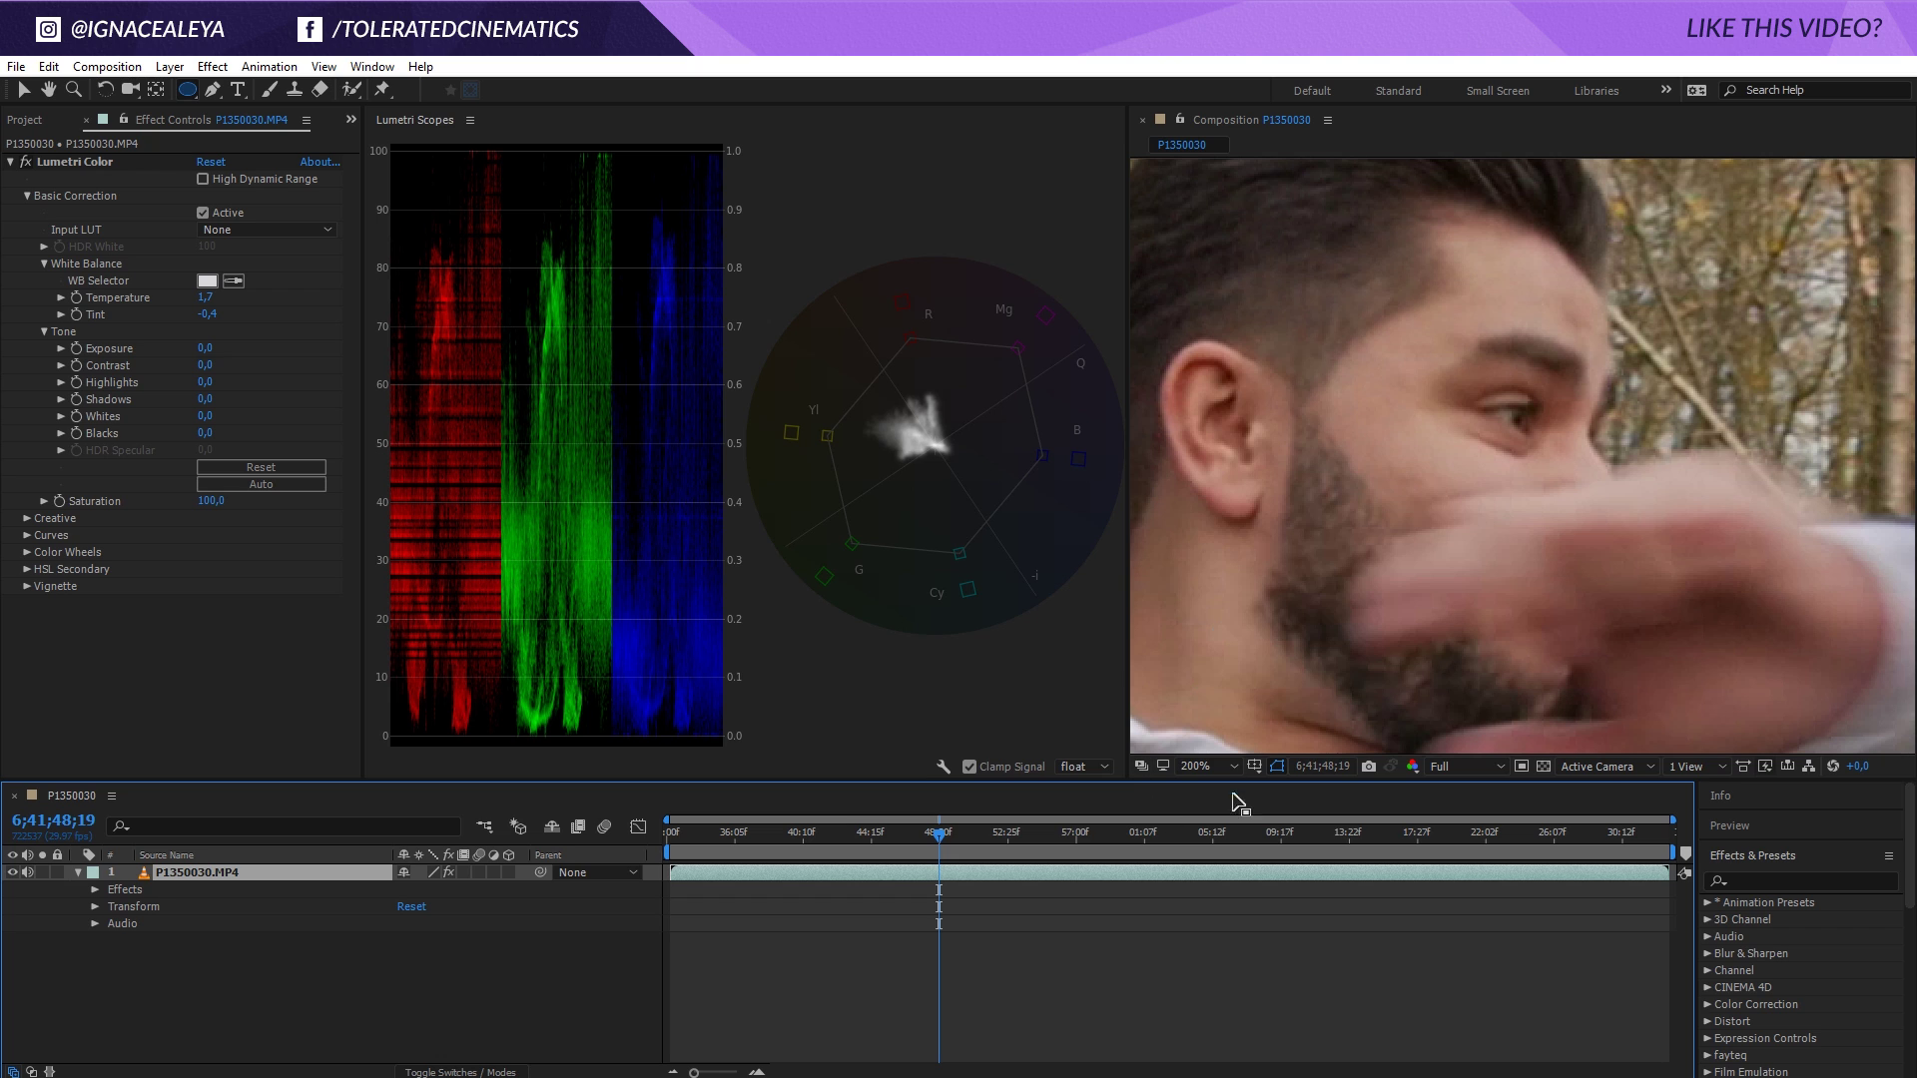
click(1203, 767)
click(1251, 404)
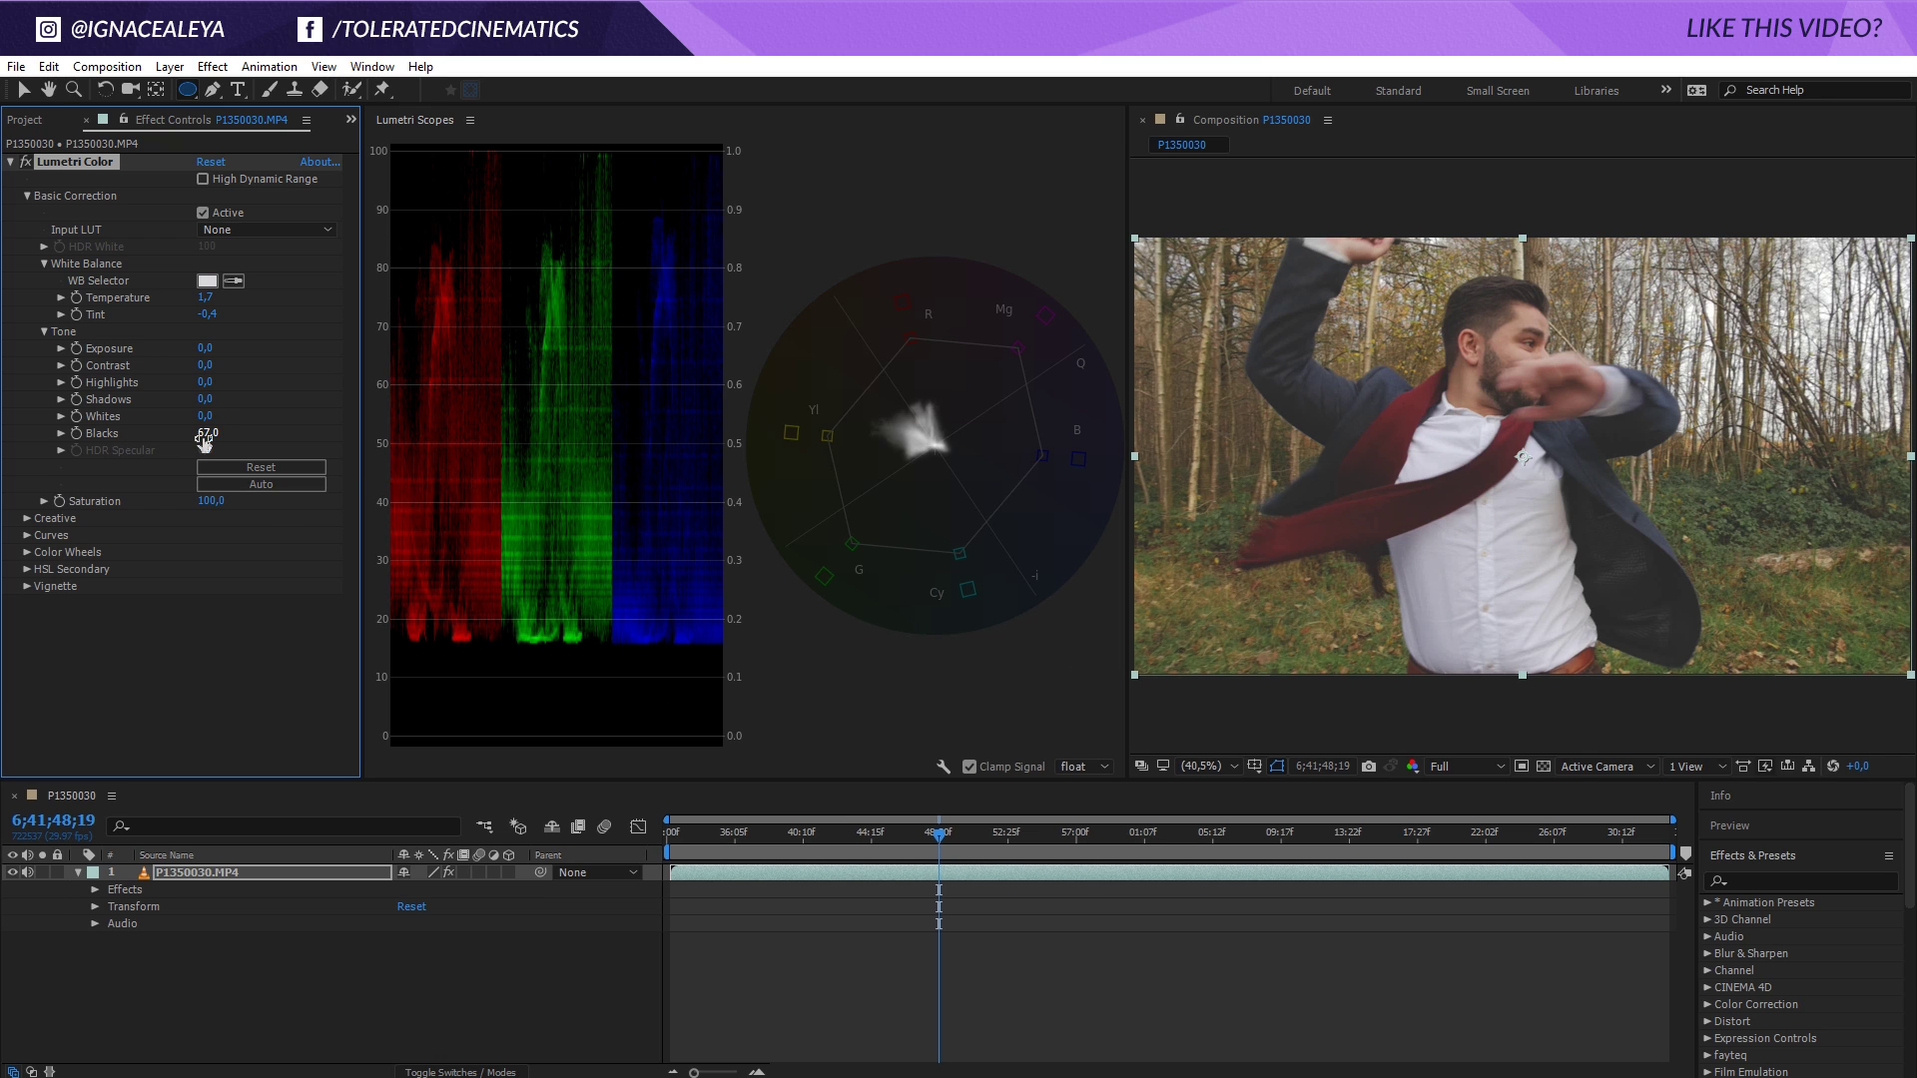
mouse_move(219, 440)
mouse_down()
mouse_move(172, 454)
mouse_move(205, 441)
mouse_up()
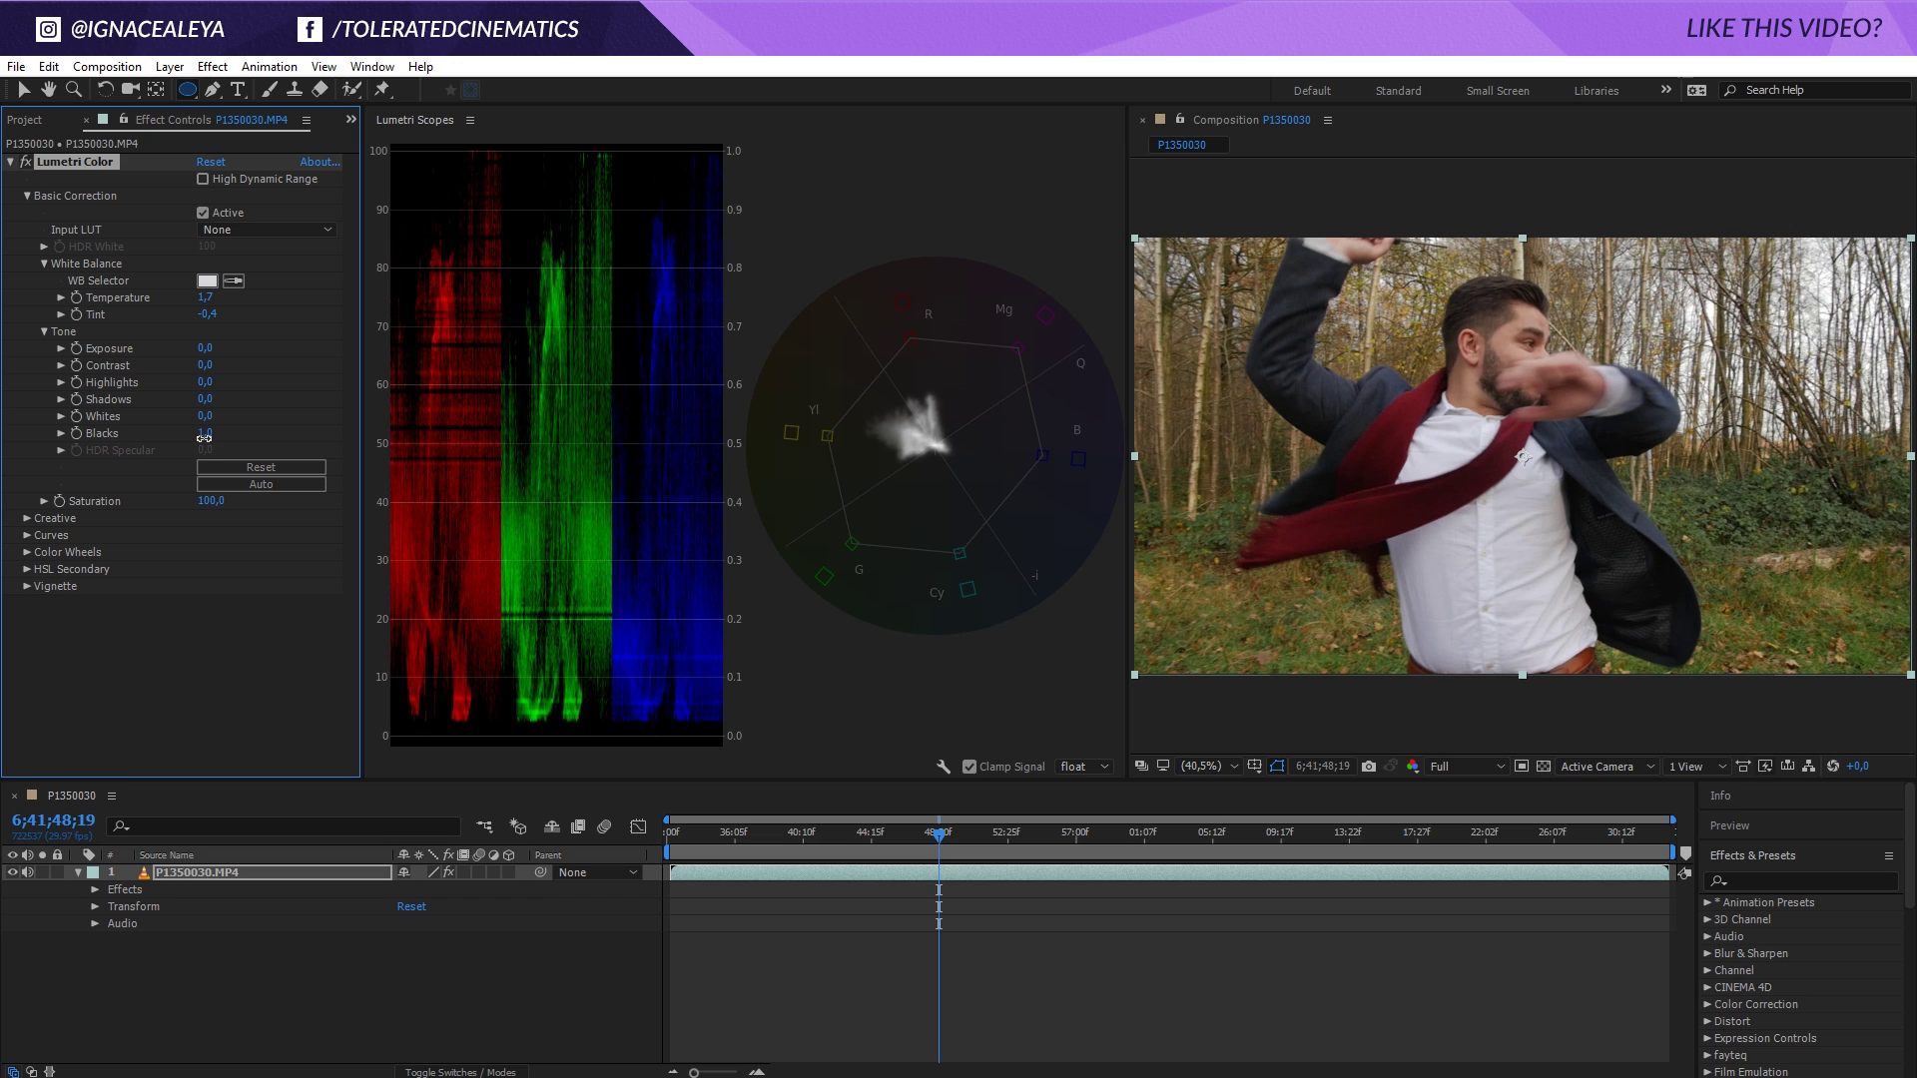
- Reset Blacks to 0,0 and set Shadows to 25,0
click(206, 436)
text(0)
key(Return)
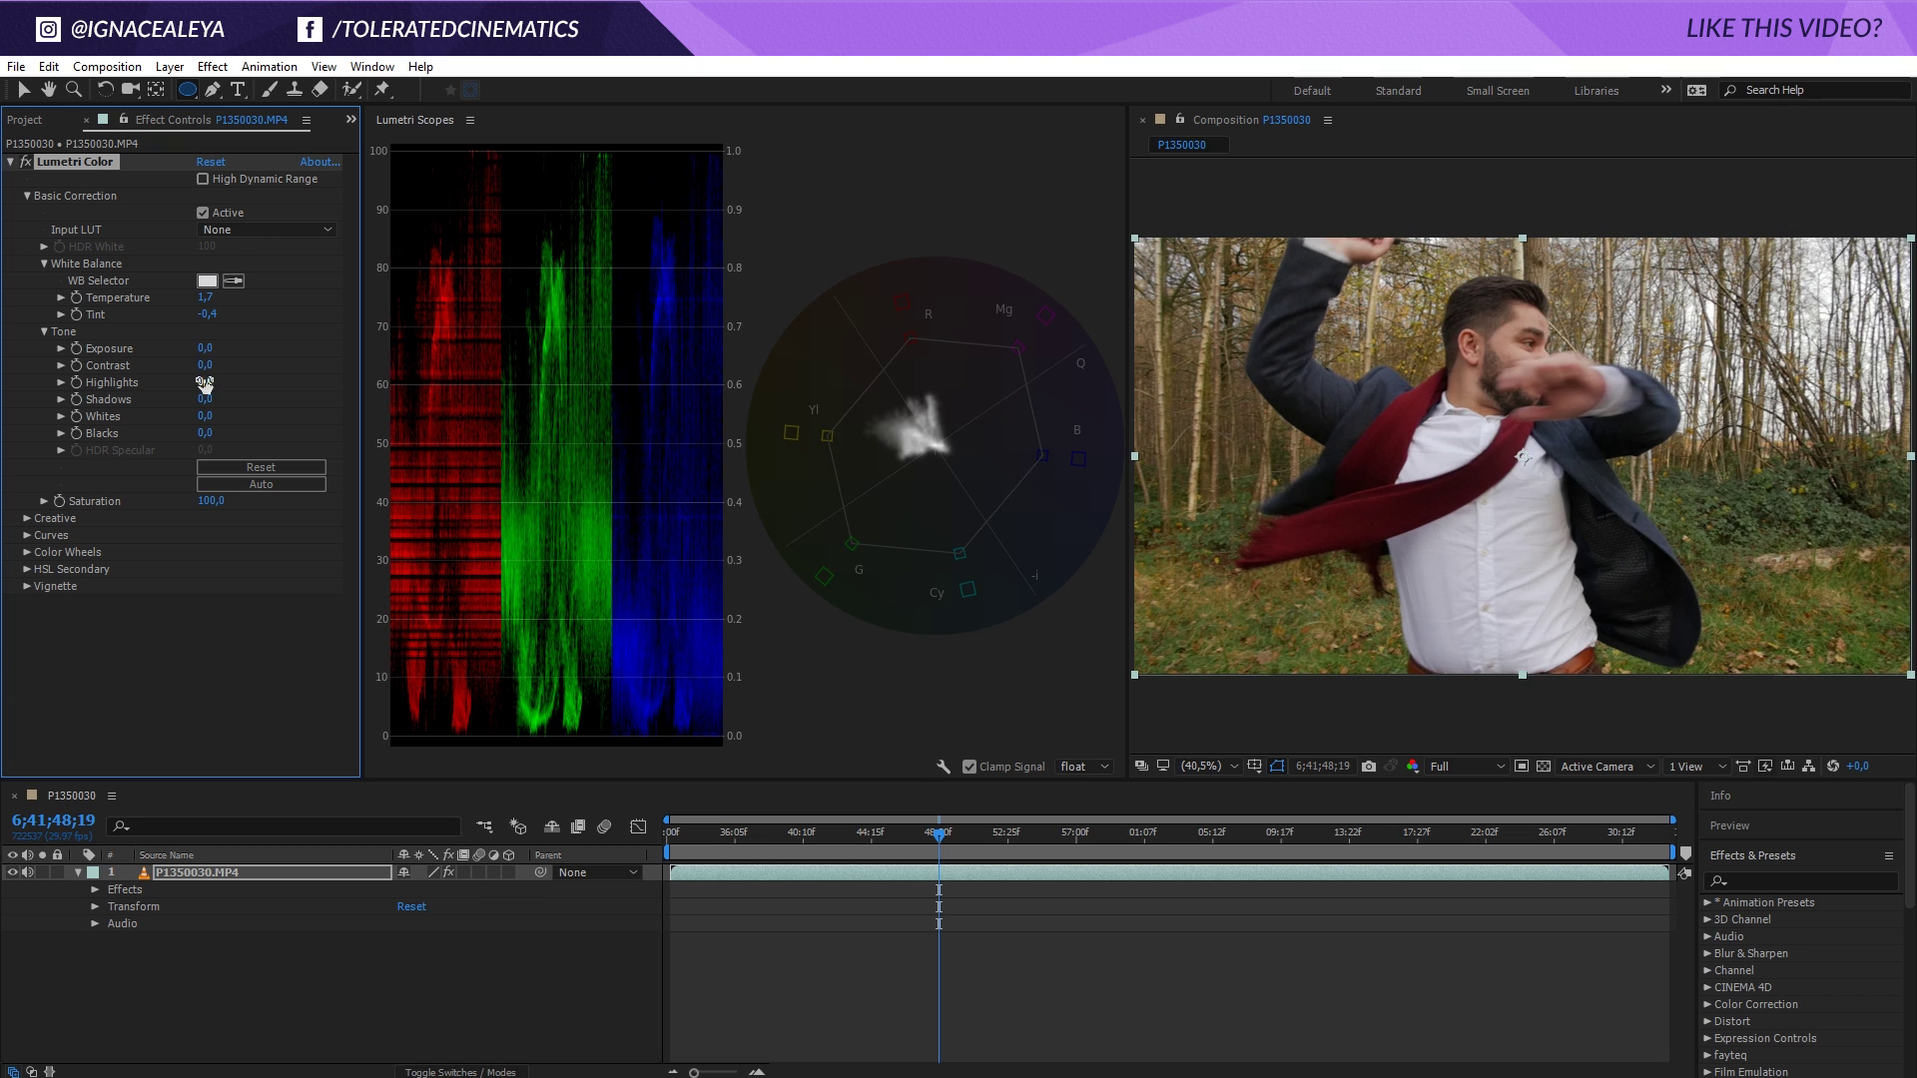
drag(205, 382, 471, 261)
click(206, 399)
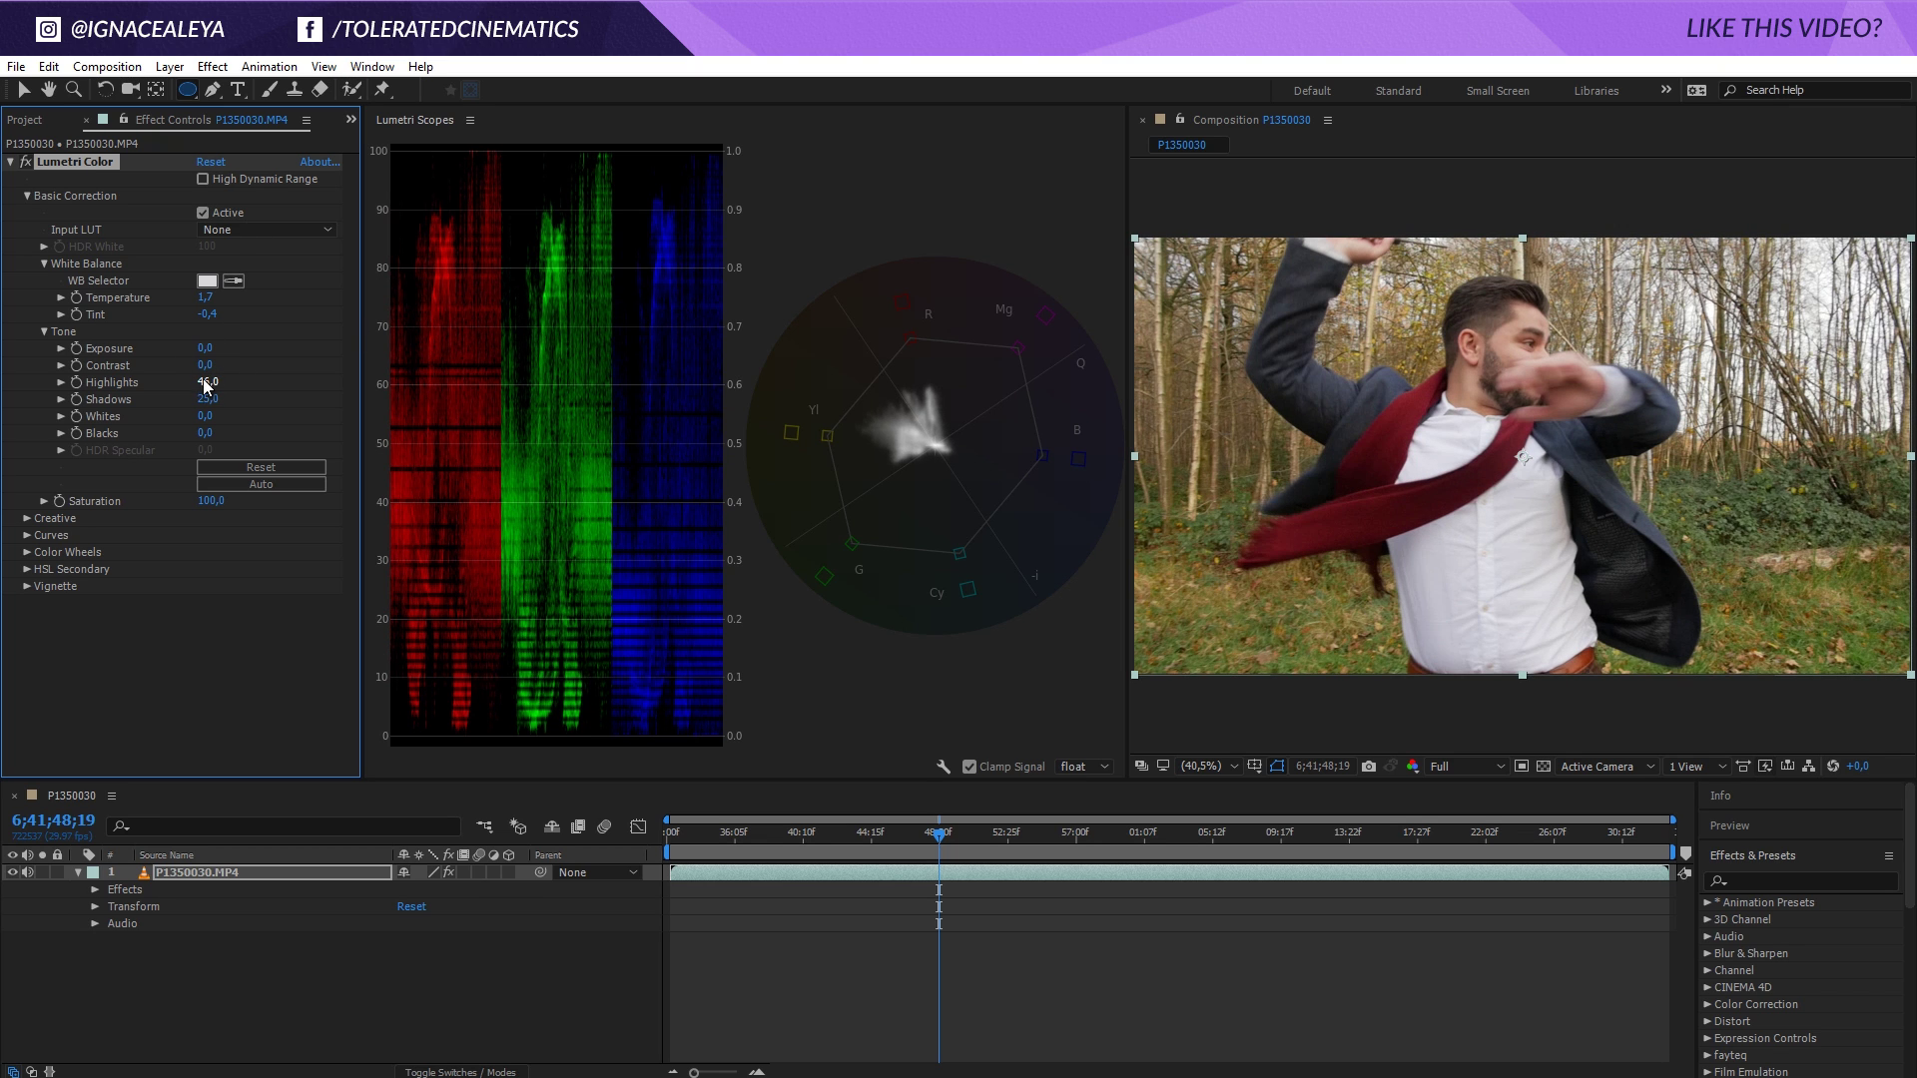
text(25)
key(Return)
- Adjust the Highlights value, entering 55 and then 35
click(207, 382)
text(55)
key(Return)
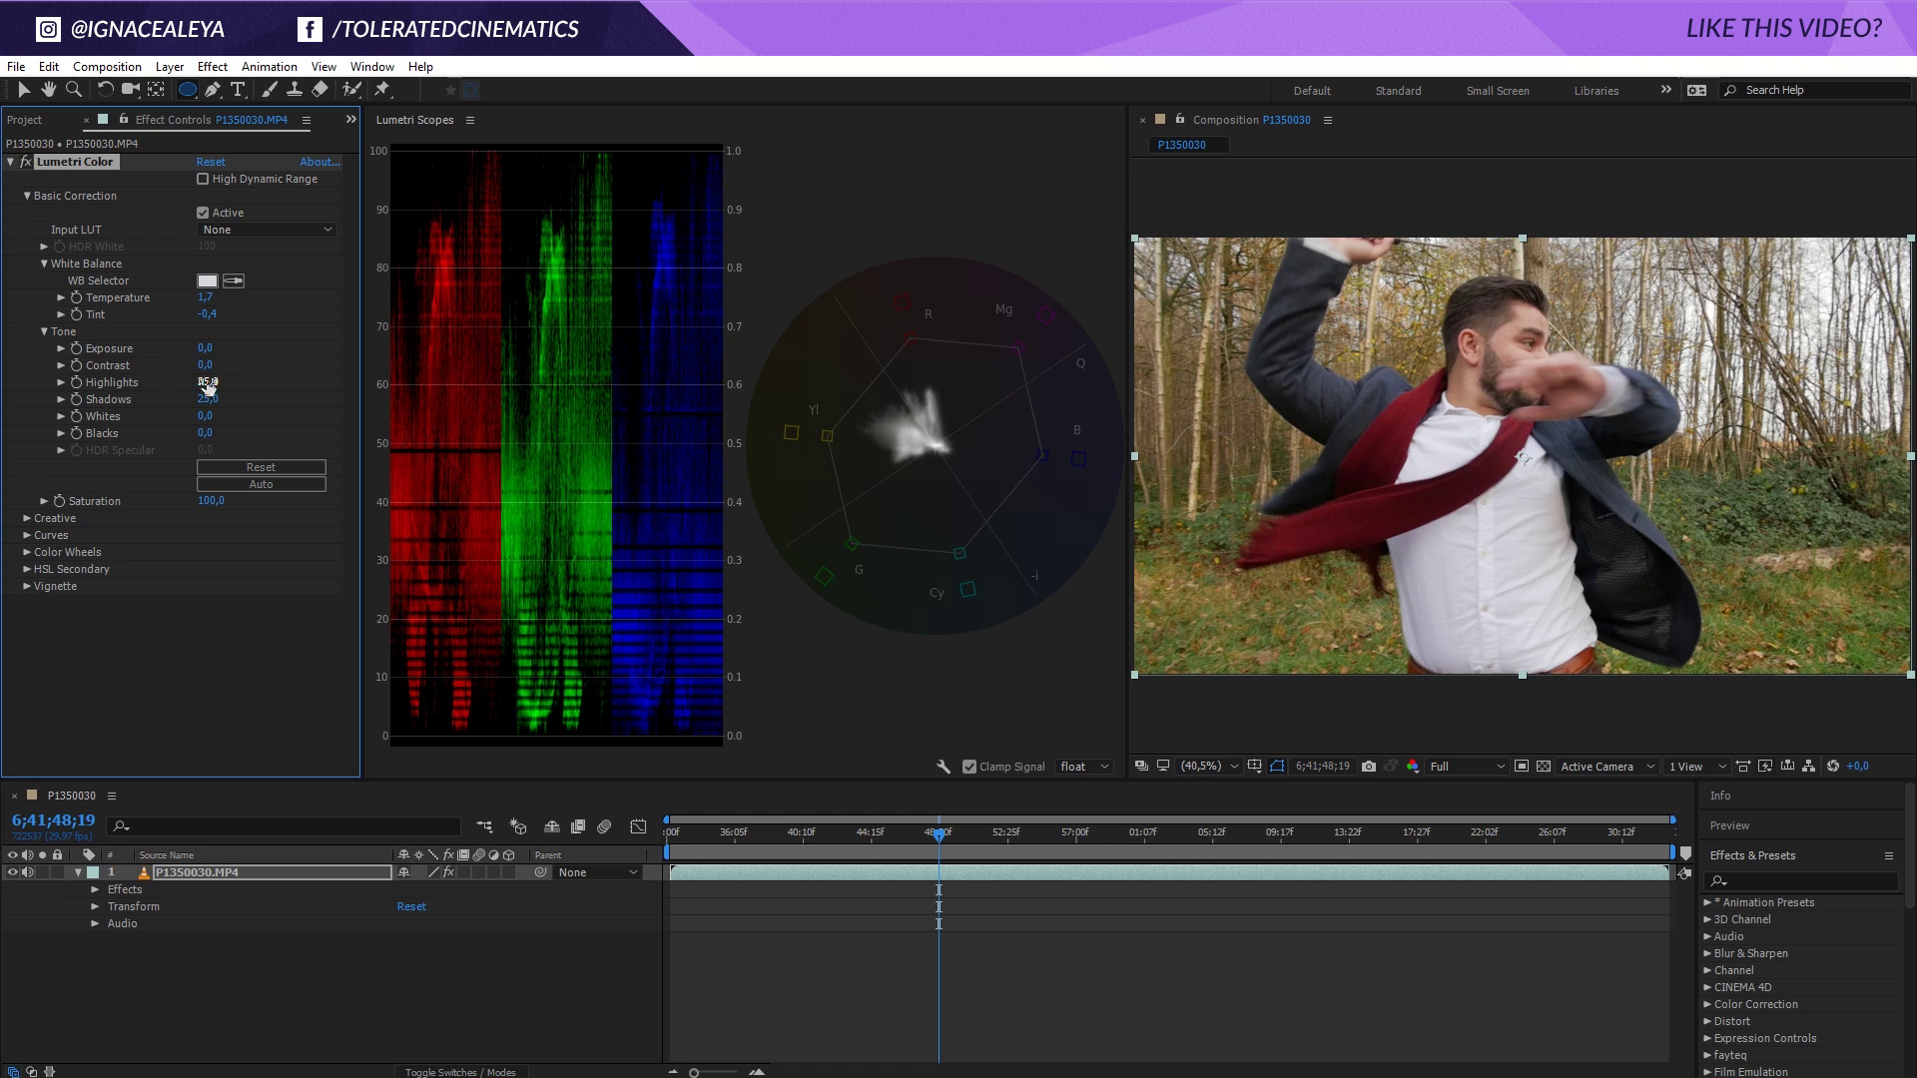
click(207, 383)
text(35)
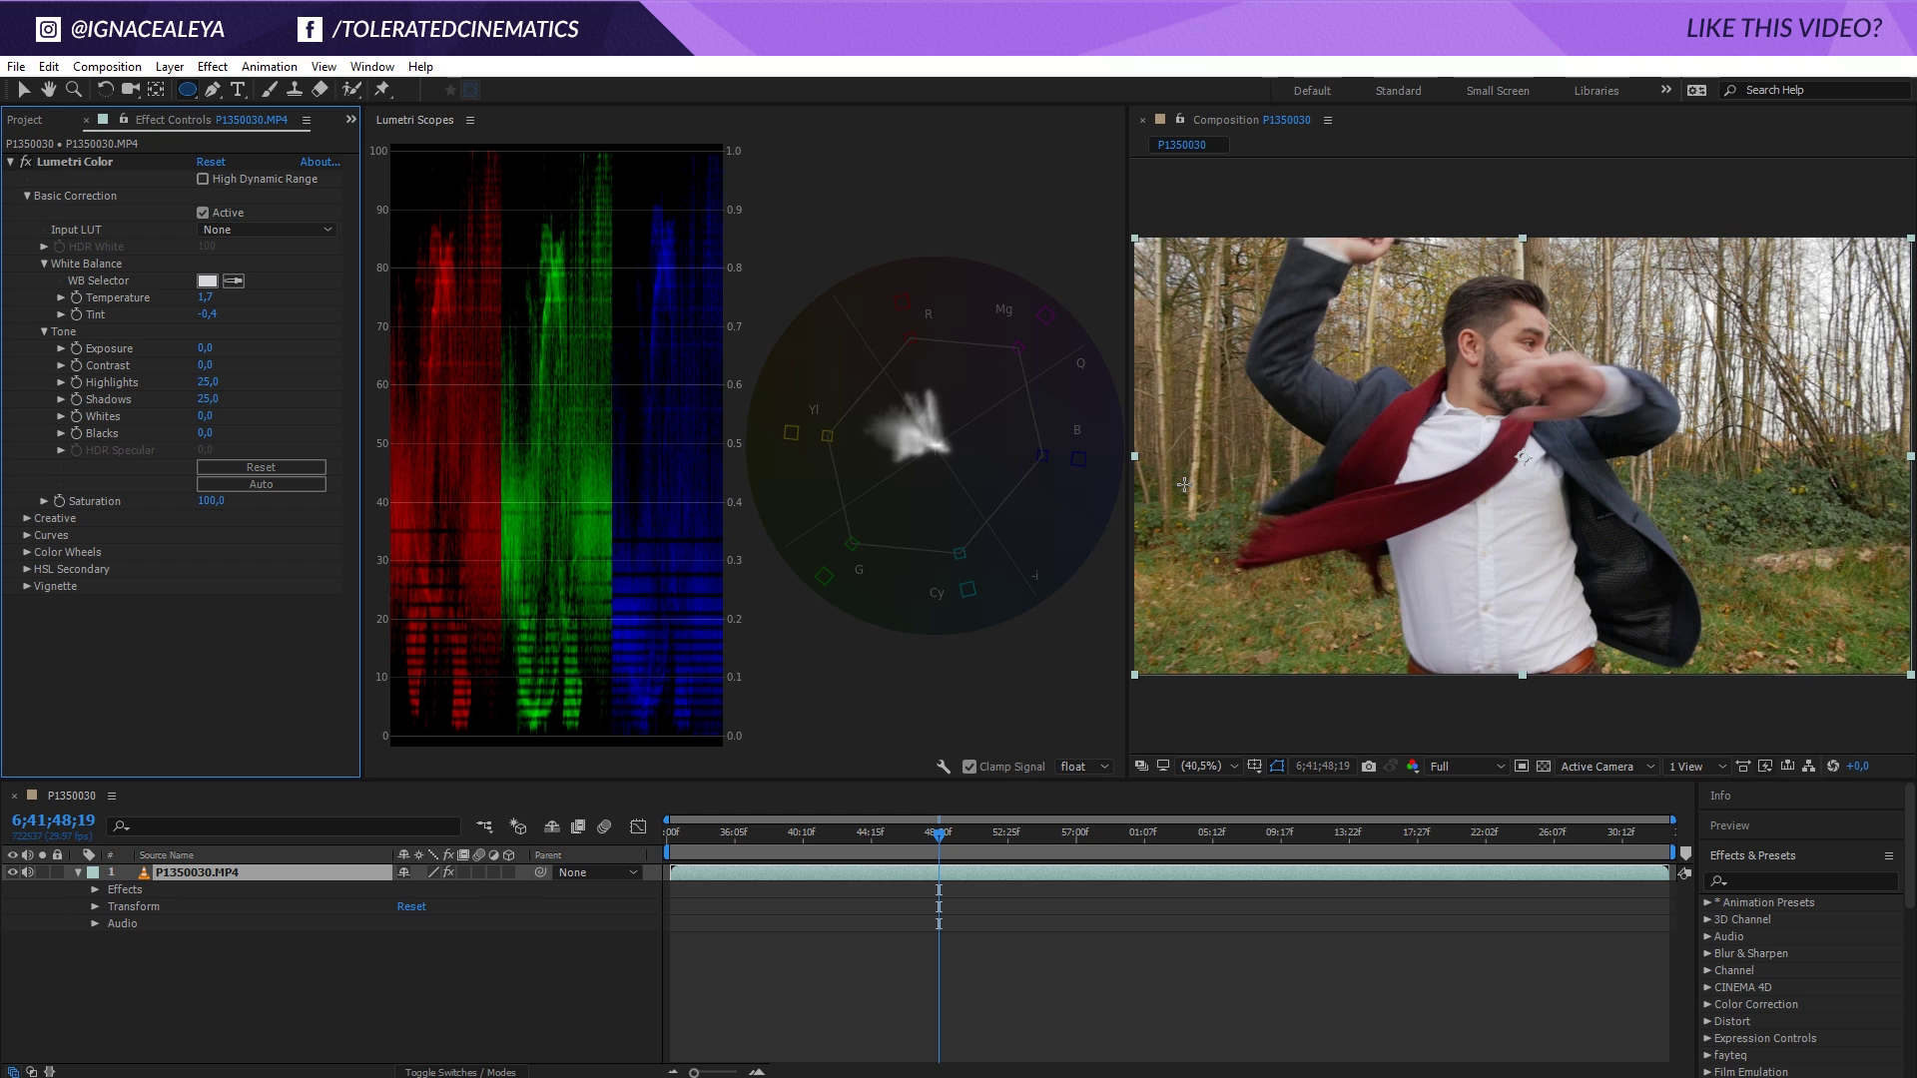
- Expand Creative, try the Shadow and Highlight Tint wheels, then reset Highlight Tint to neutral
click(27, 519)
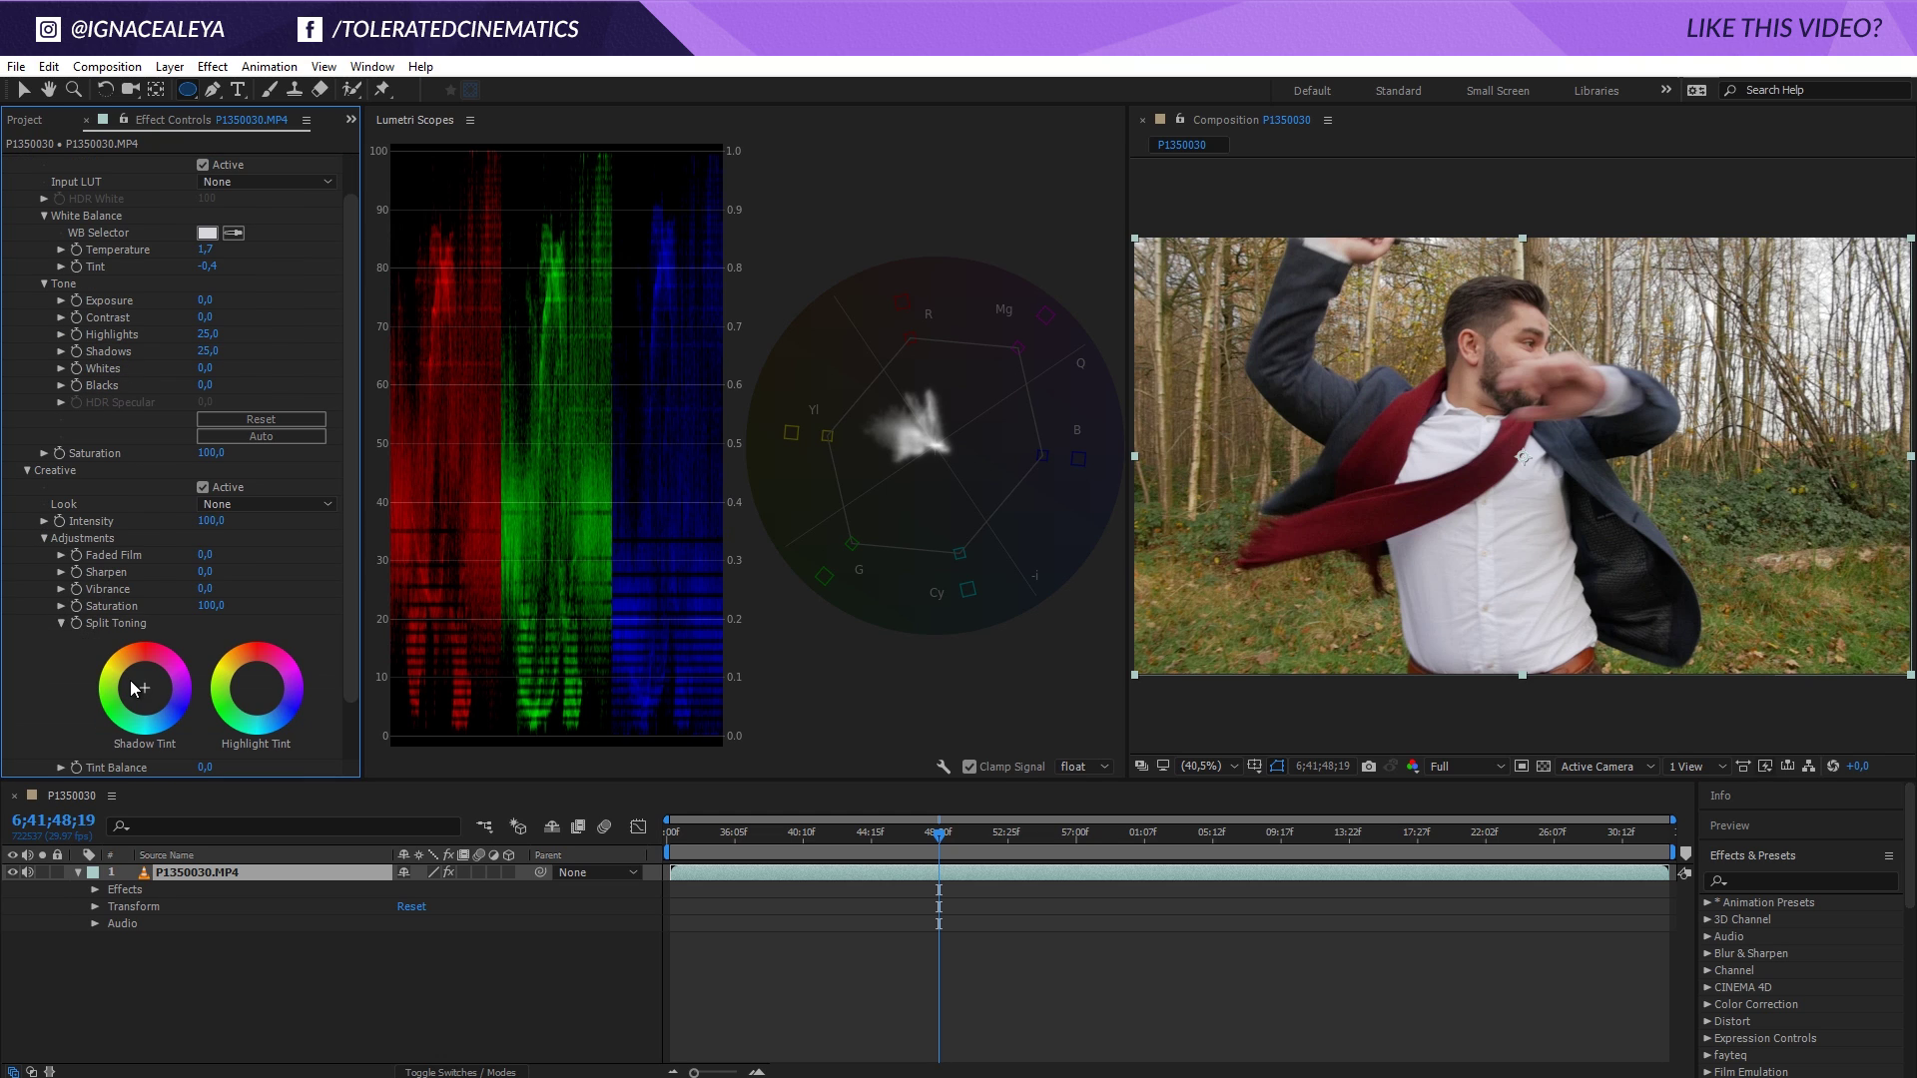
scroll(98, 626, down, 2)
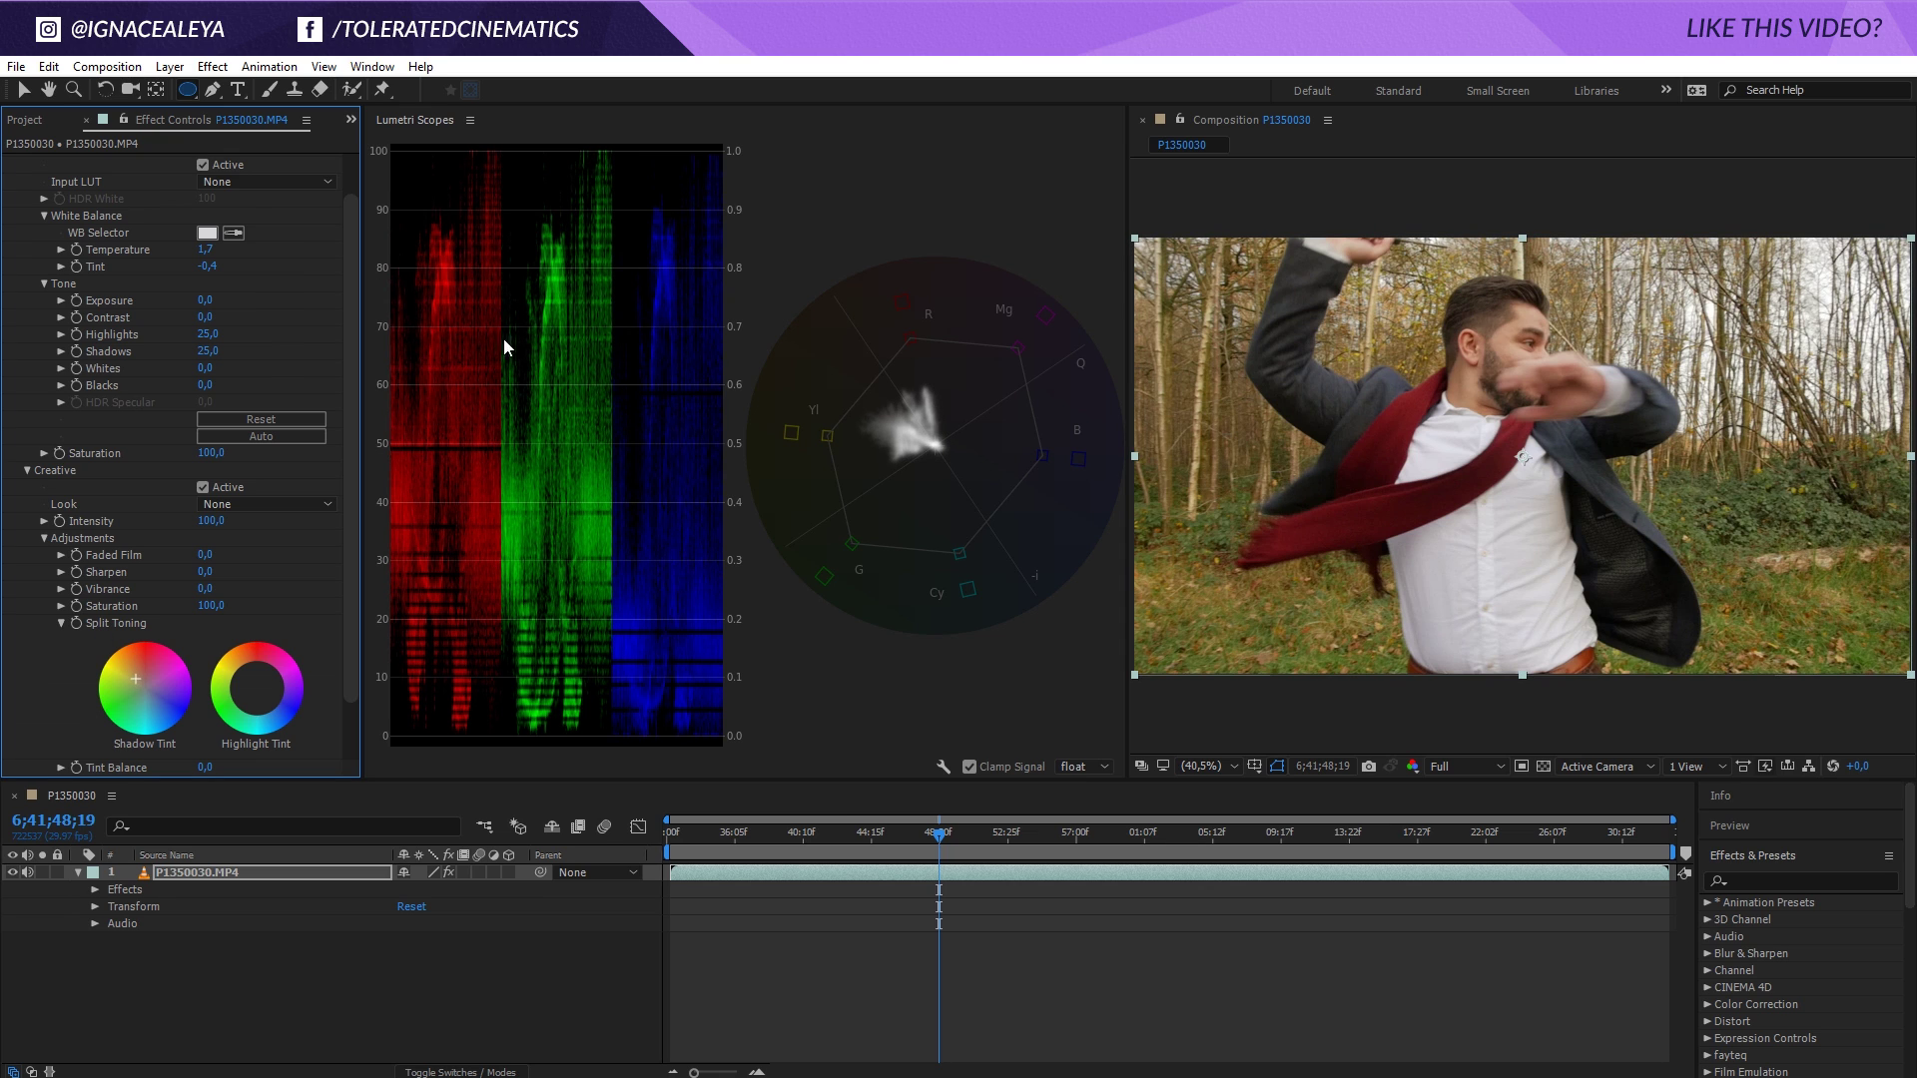
drag(135, 675, 136, 688)
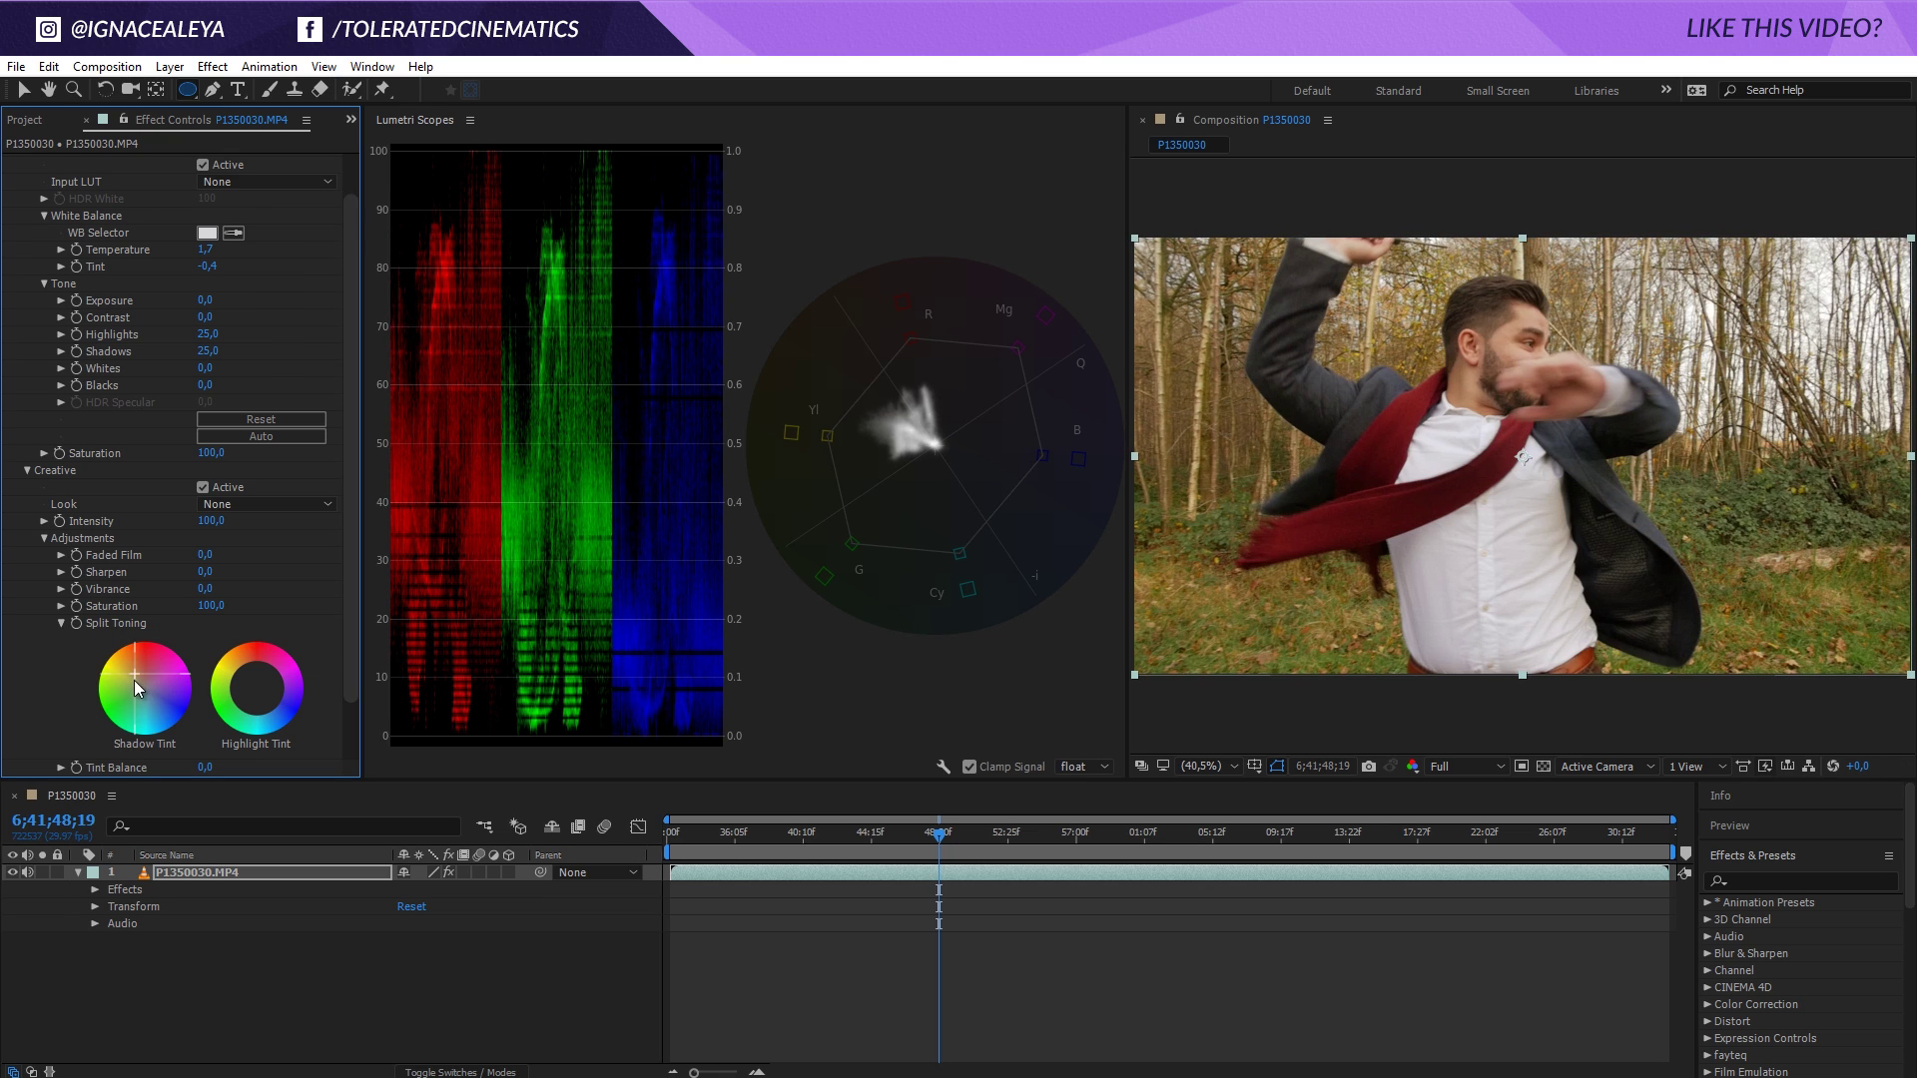
drag(266, 701, 270, 705)
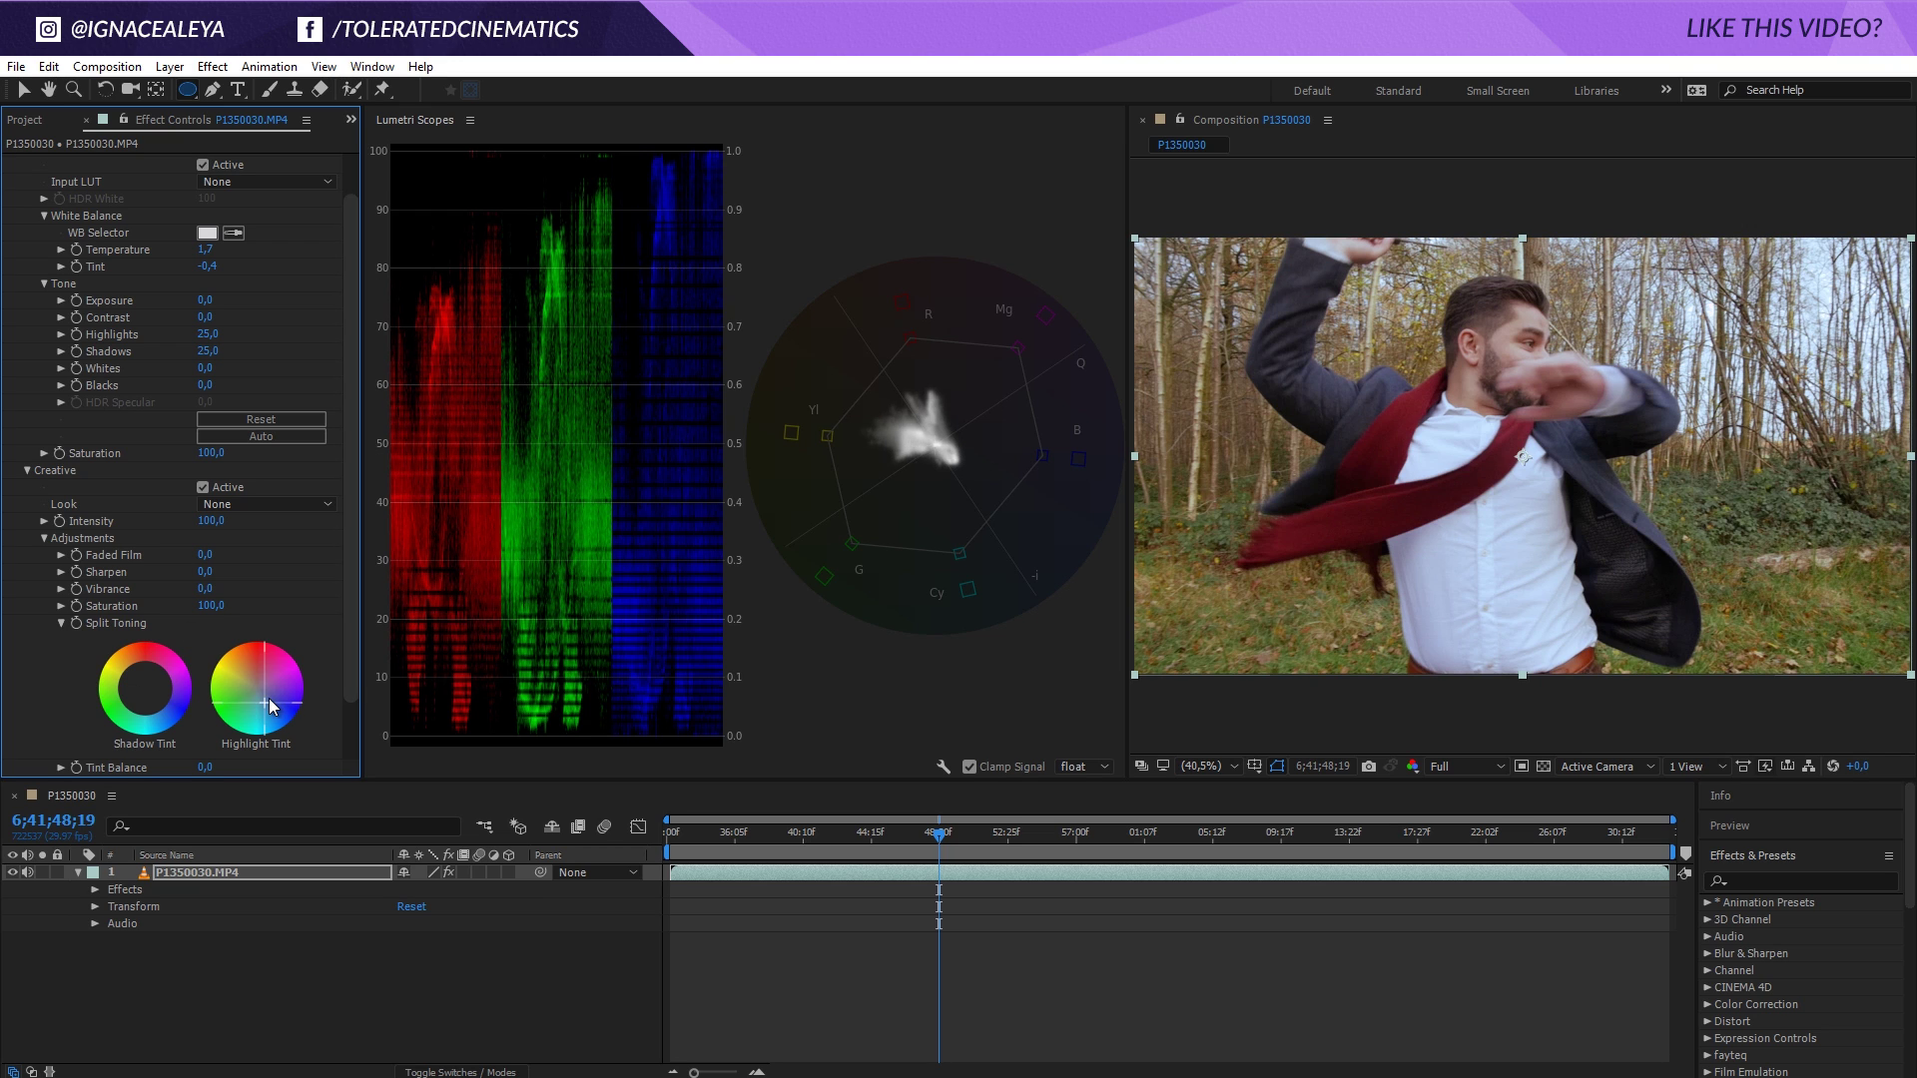
double_click(270, 705)
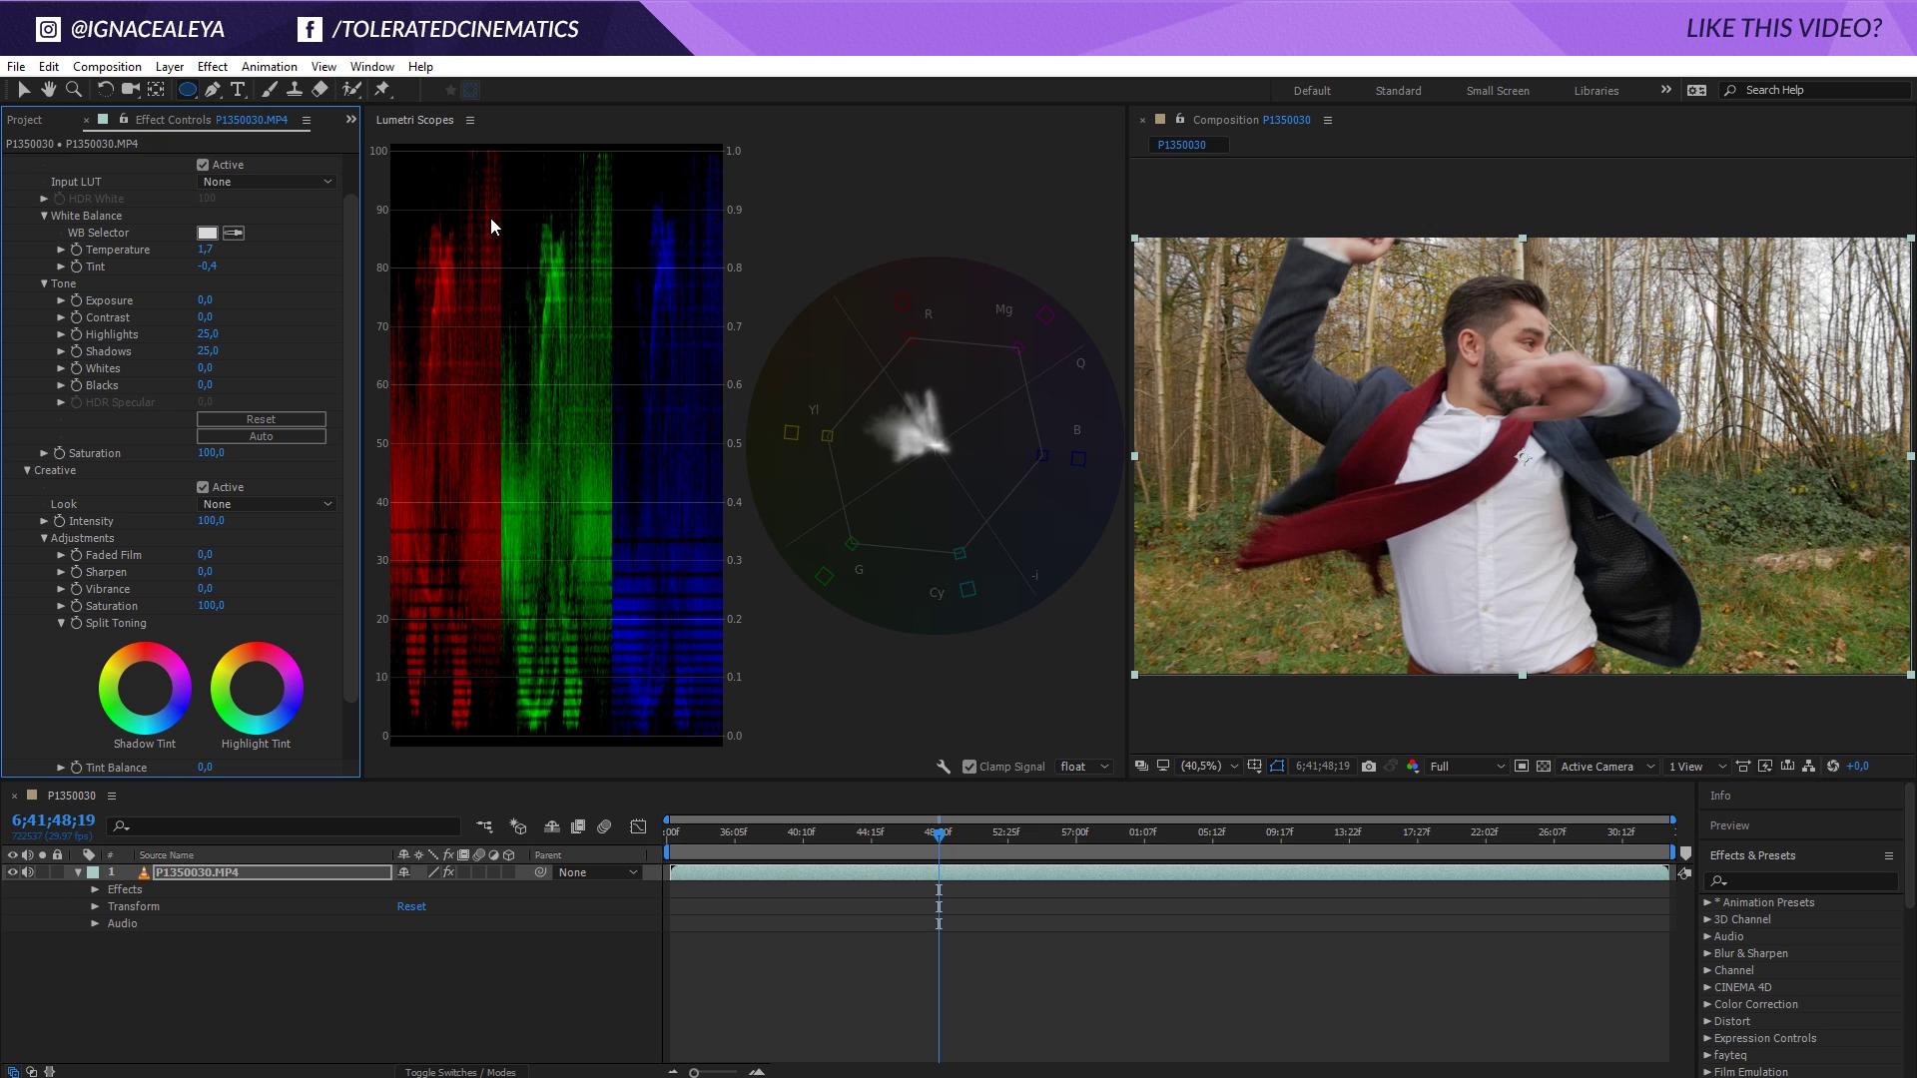
drag(210, 368, 1061, 418)
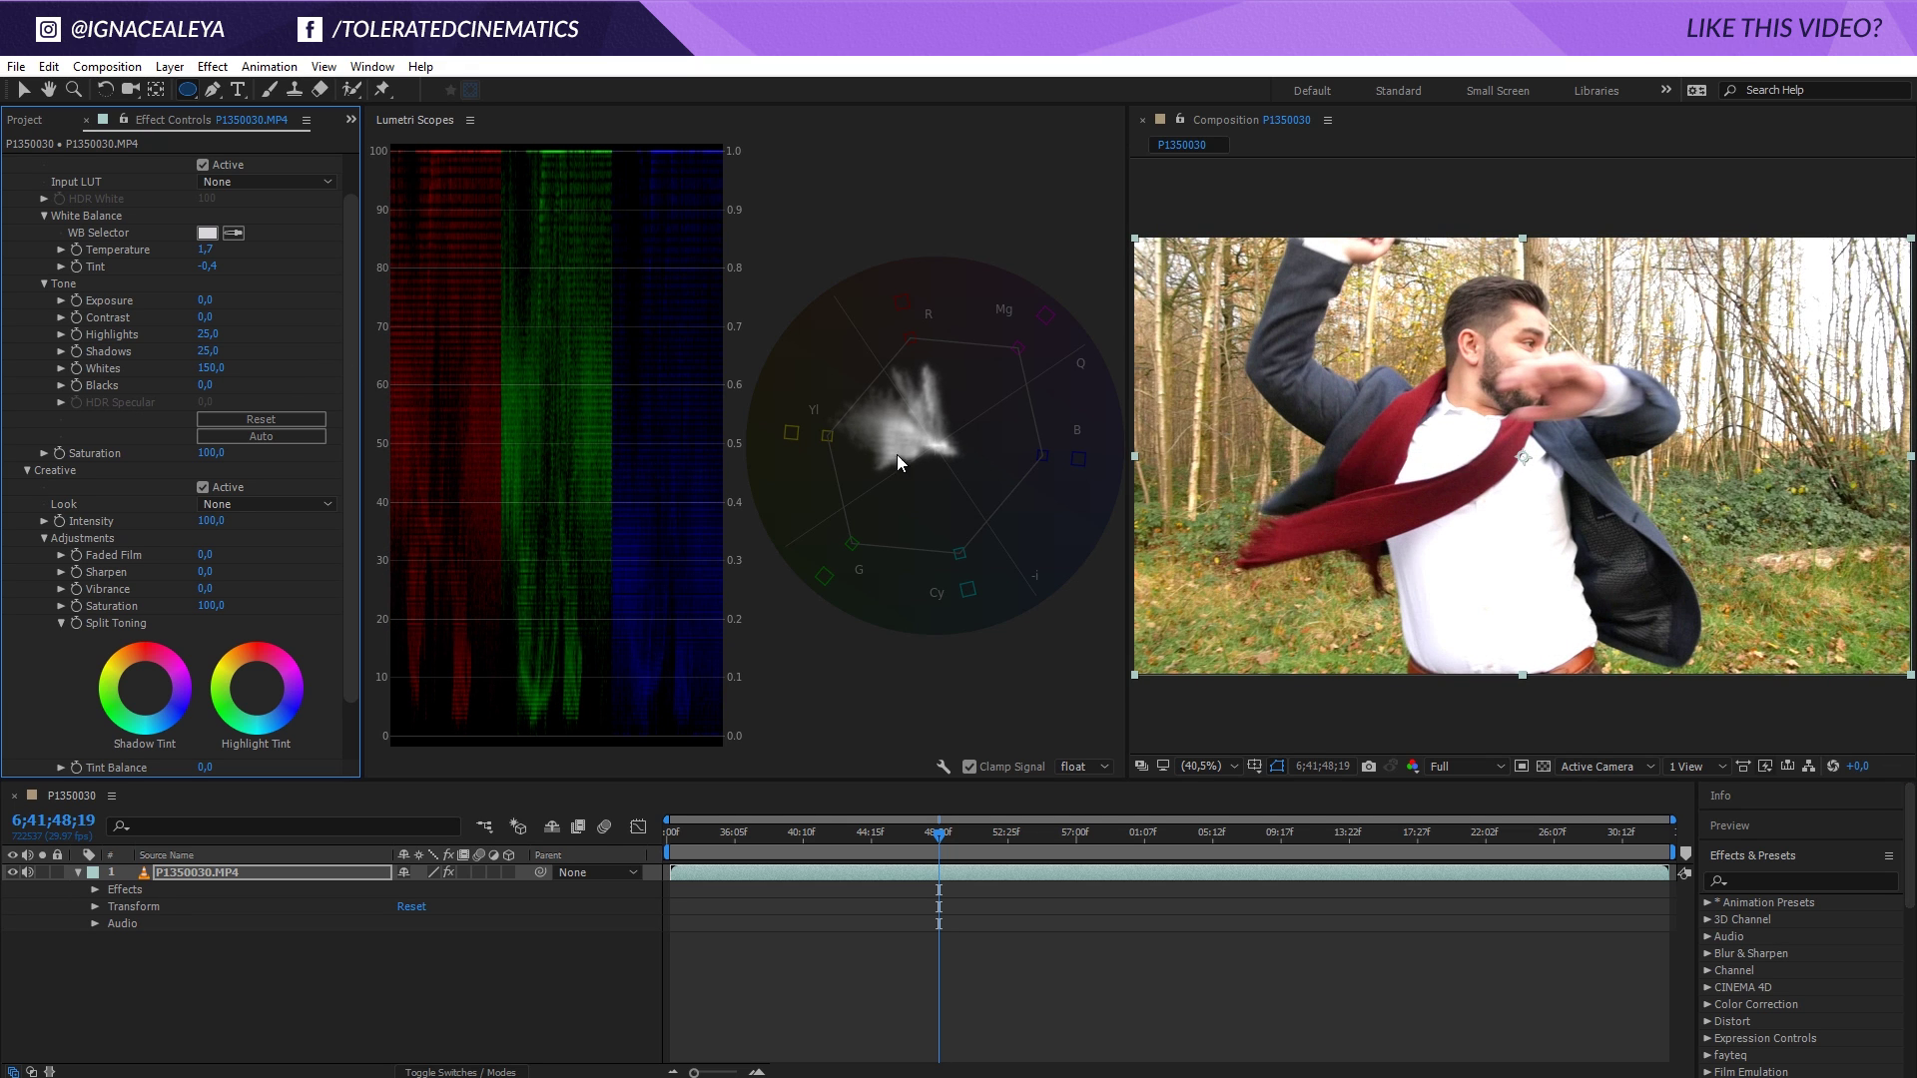
drag(203, 383, 1096, 603)
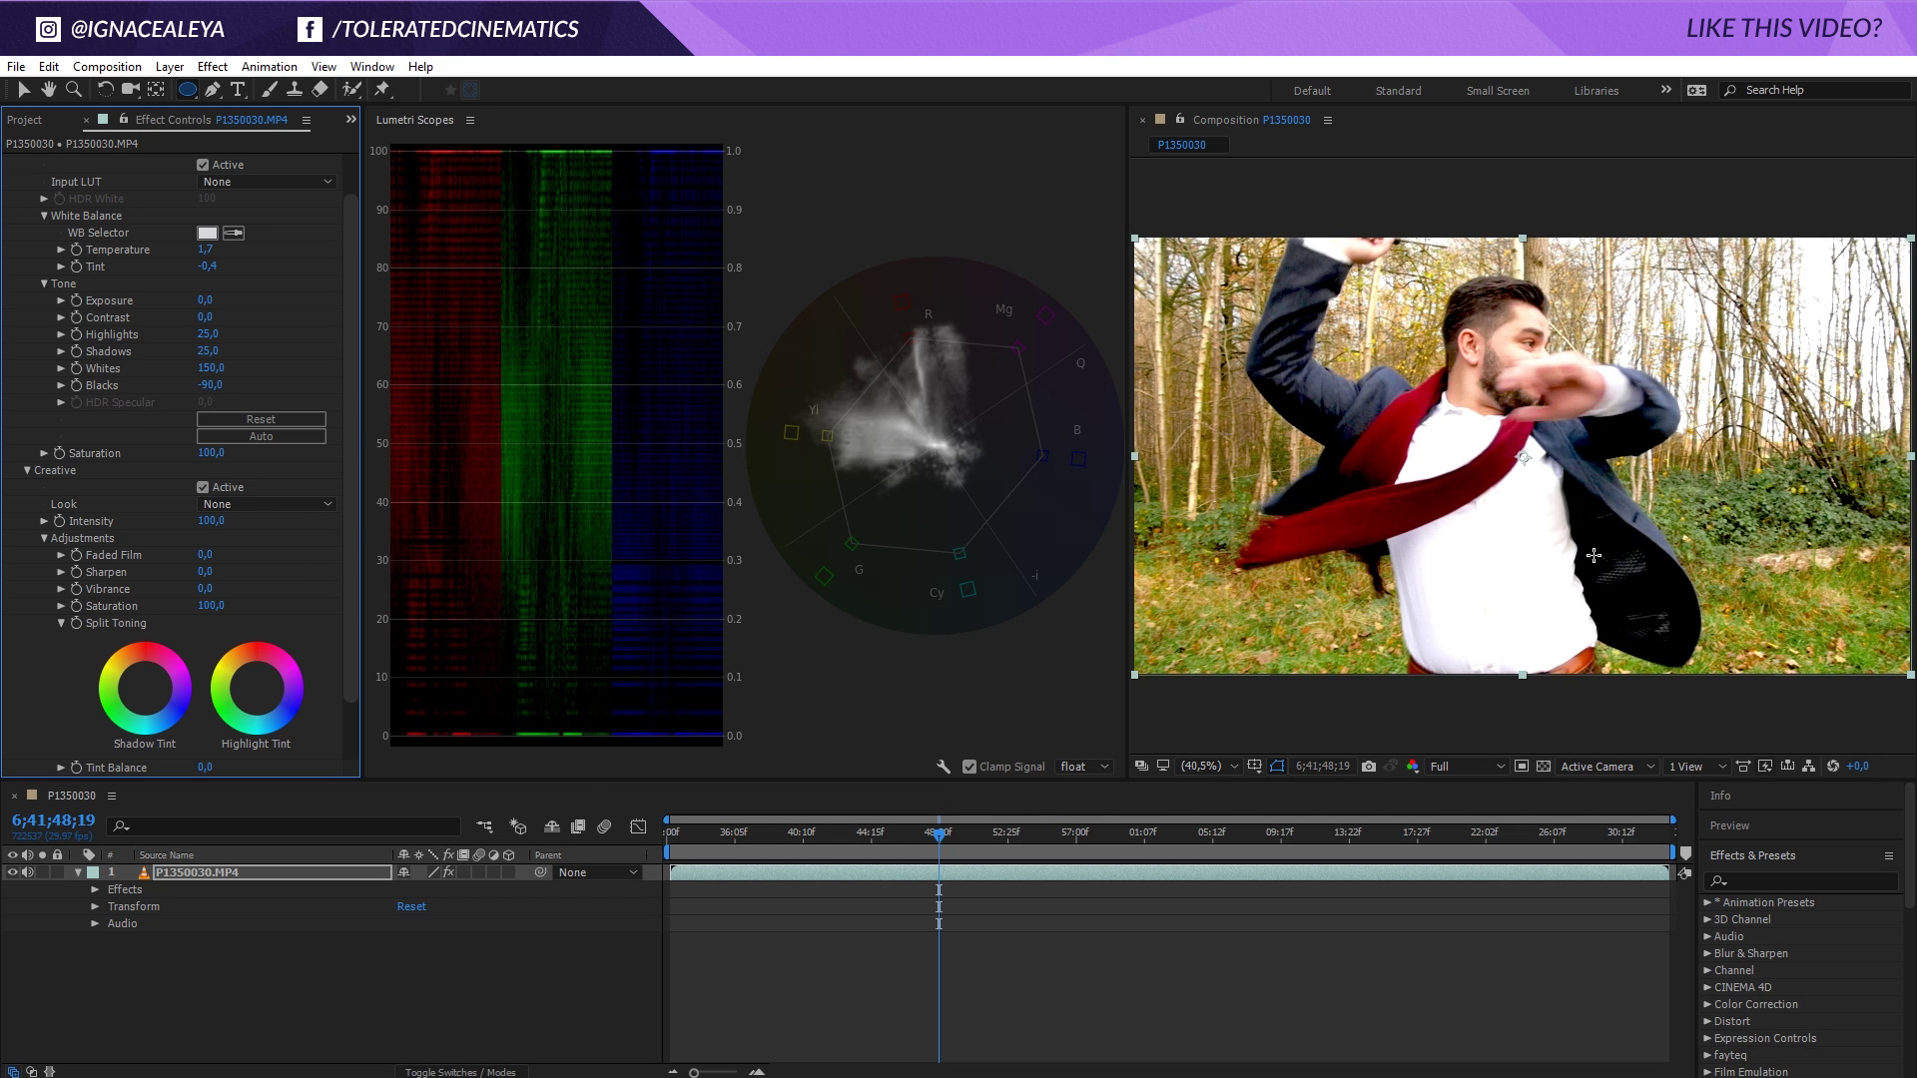
click(213, 369)
text(0)
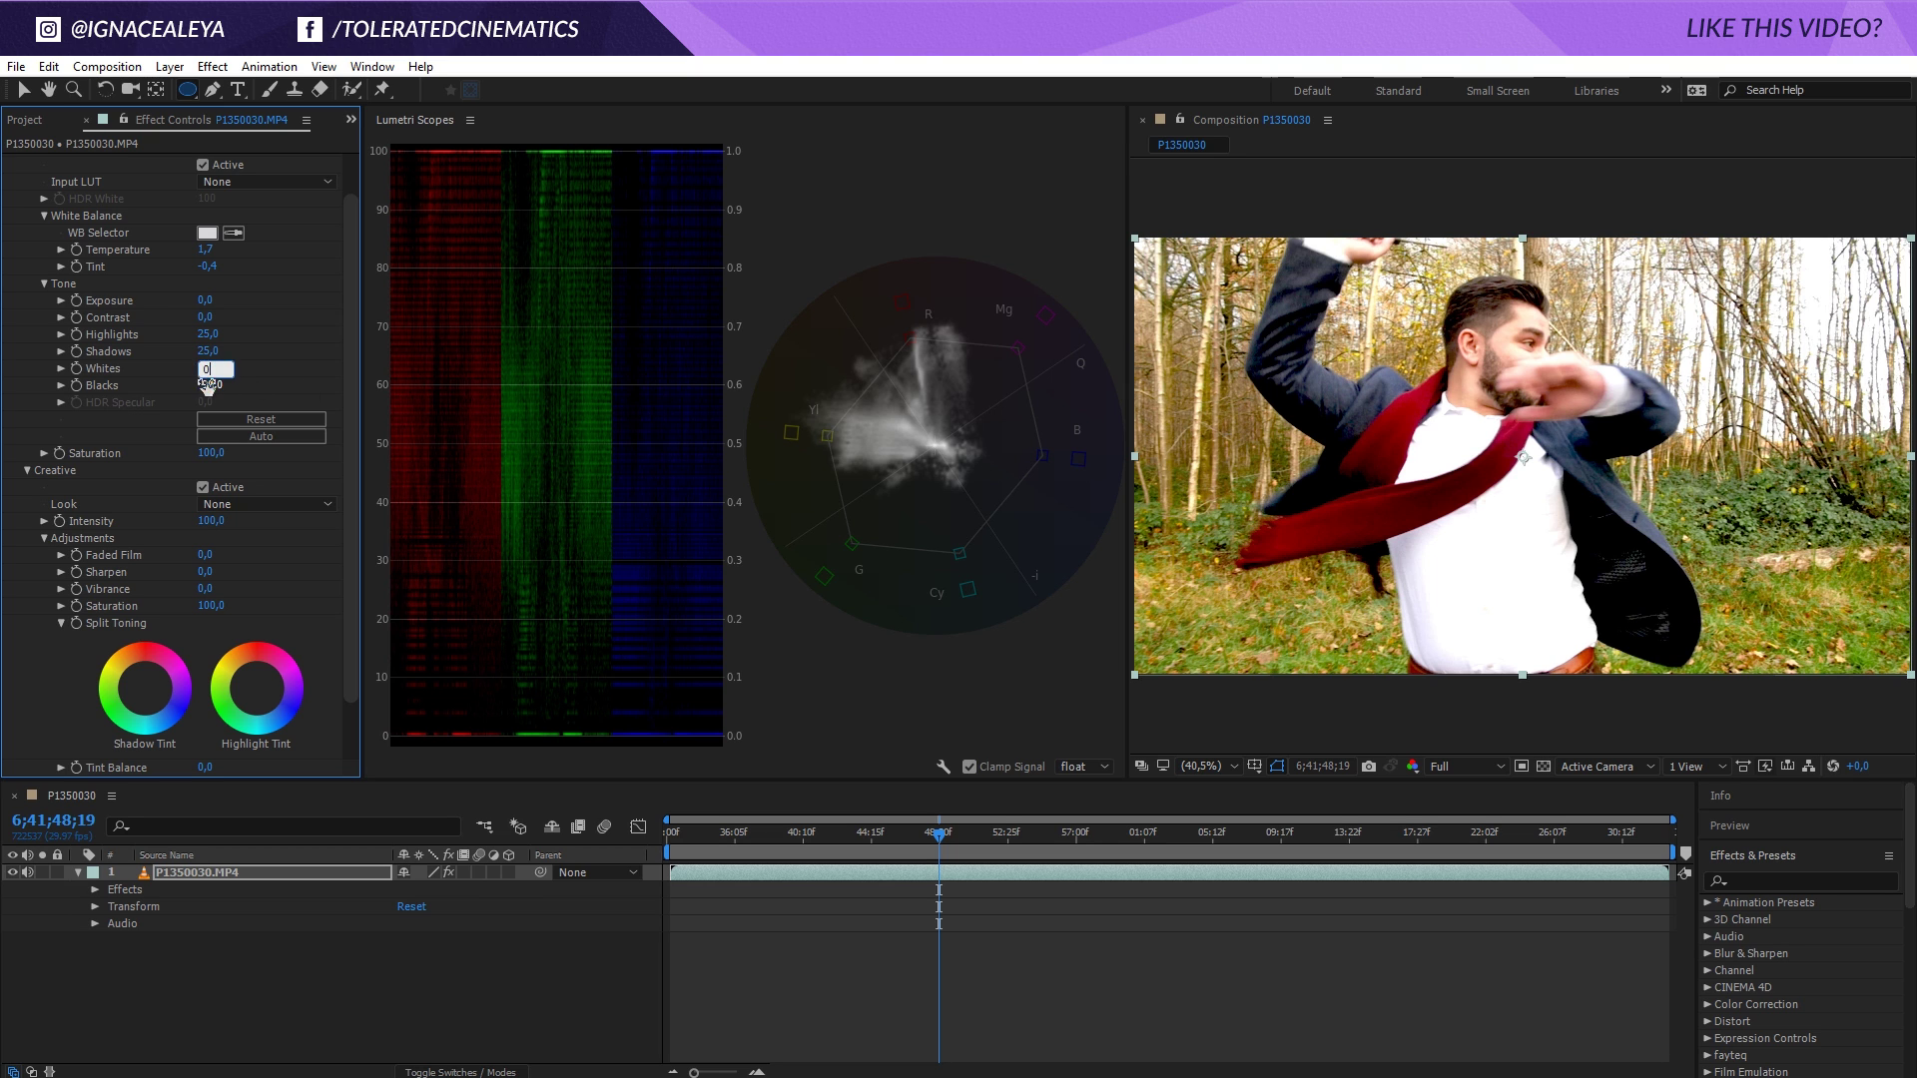
key(Return)
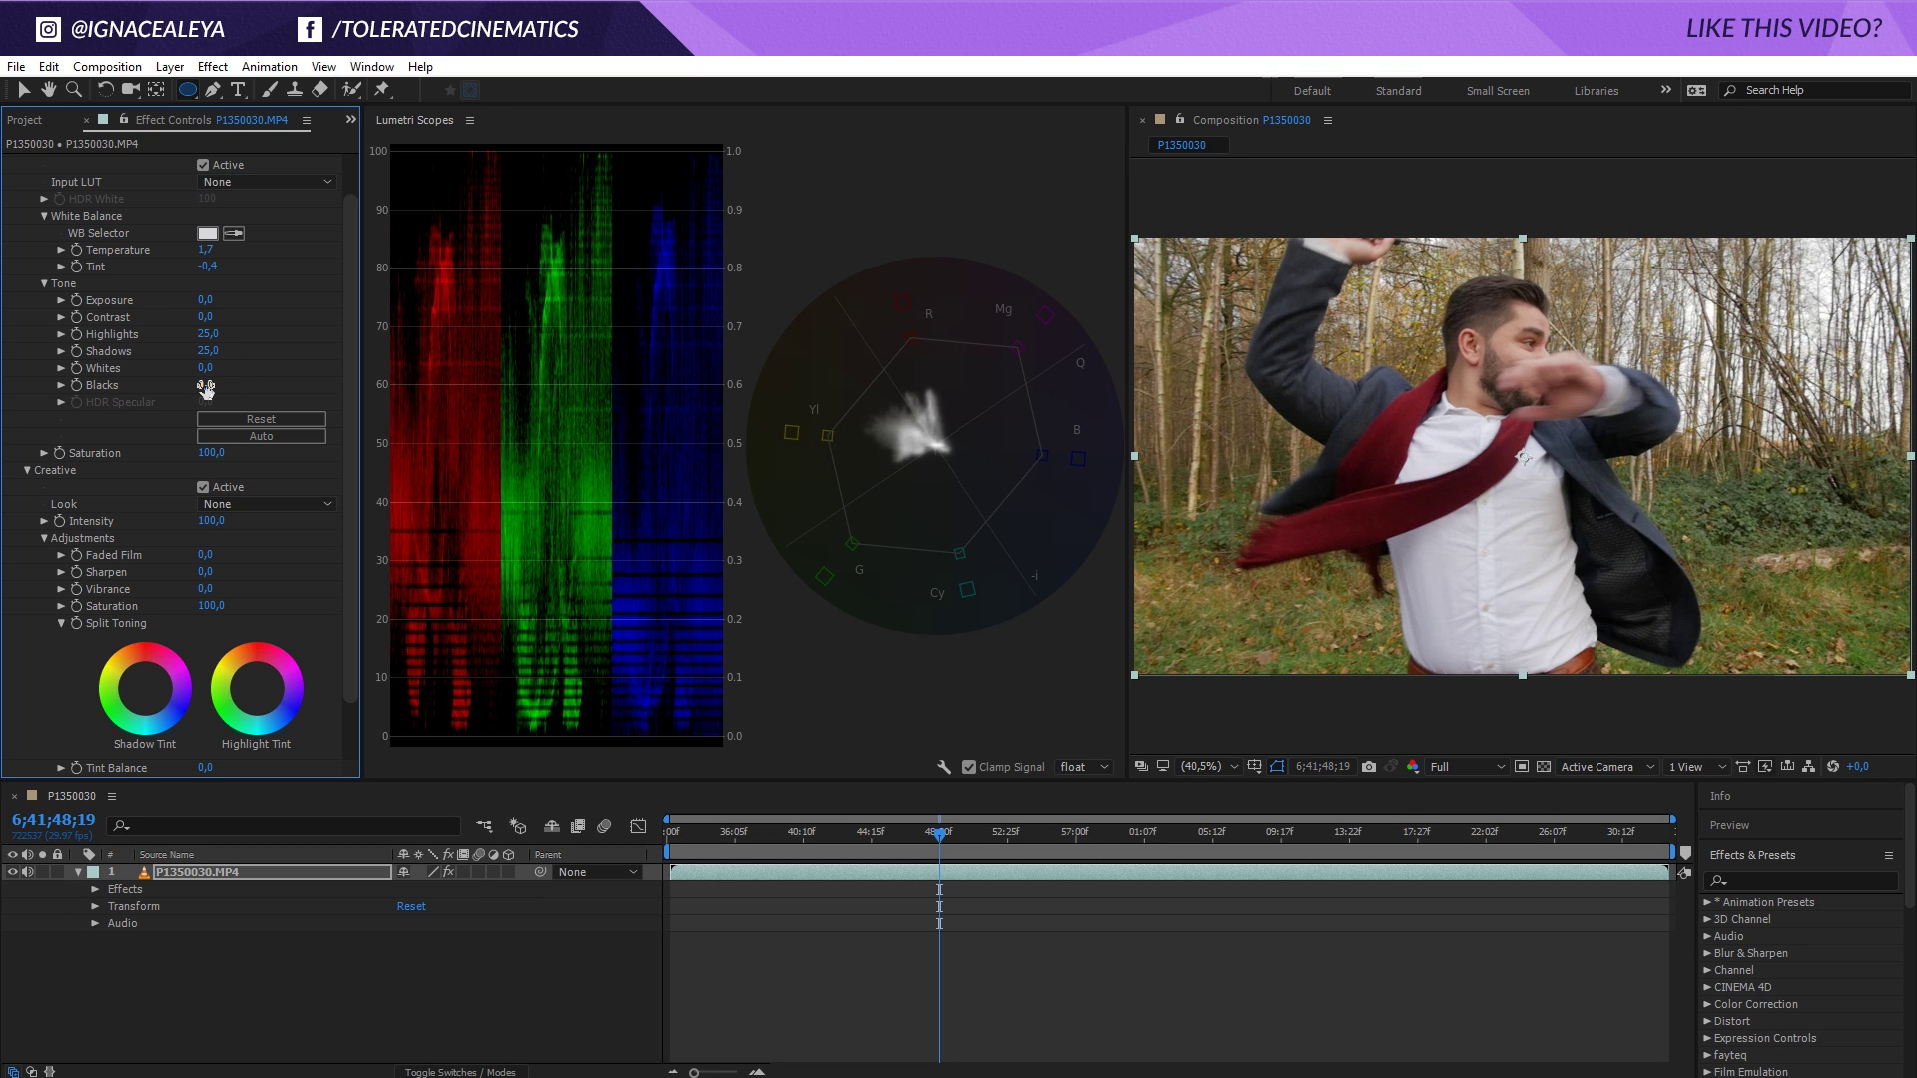